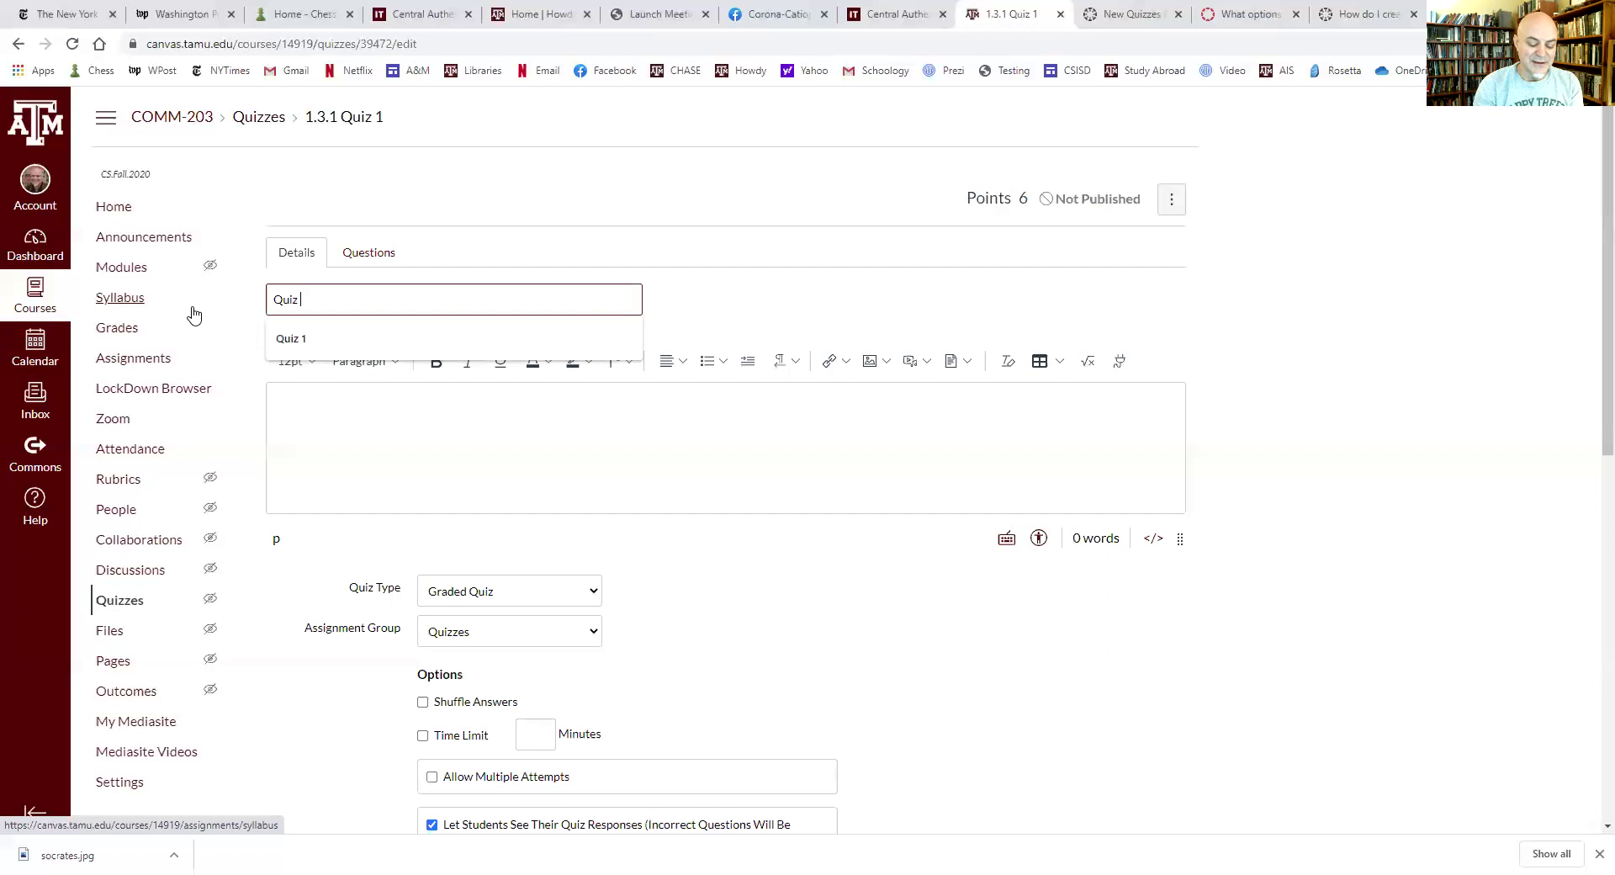
# Step: Title the quiz "Quiz Light" and enter the instructions "Answer all of them quickly!"
pyautogui.write('Light')
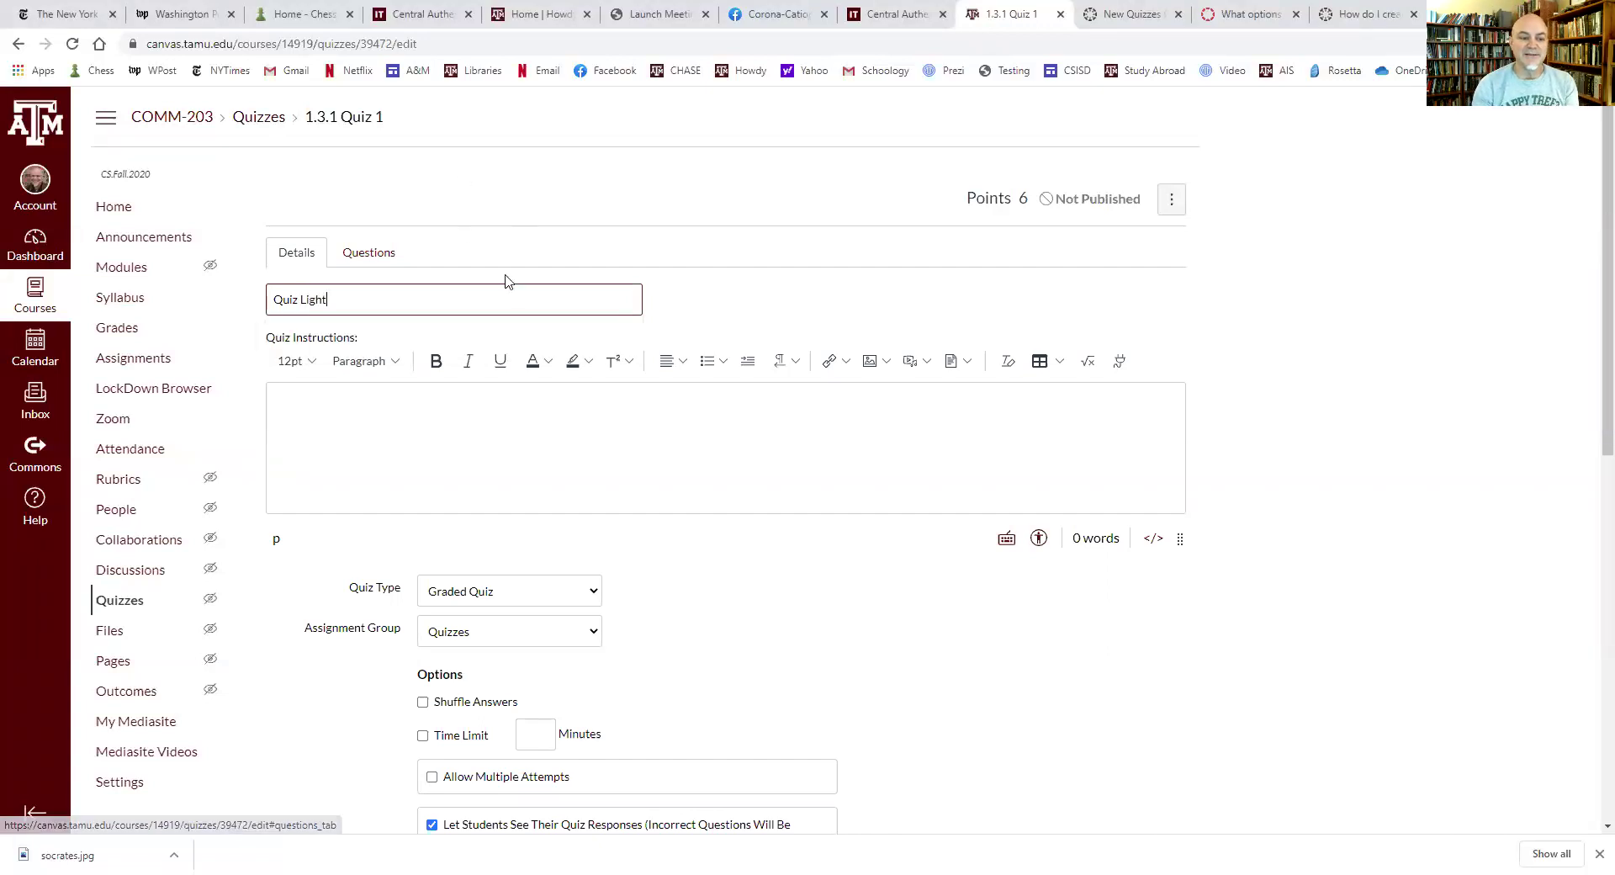
pyautogui.click(483, 393)
pyautogui.write('Answer all of them quickl')
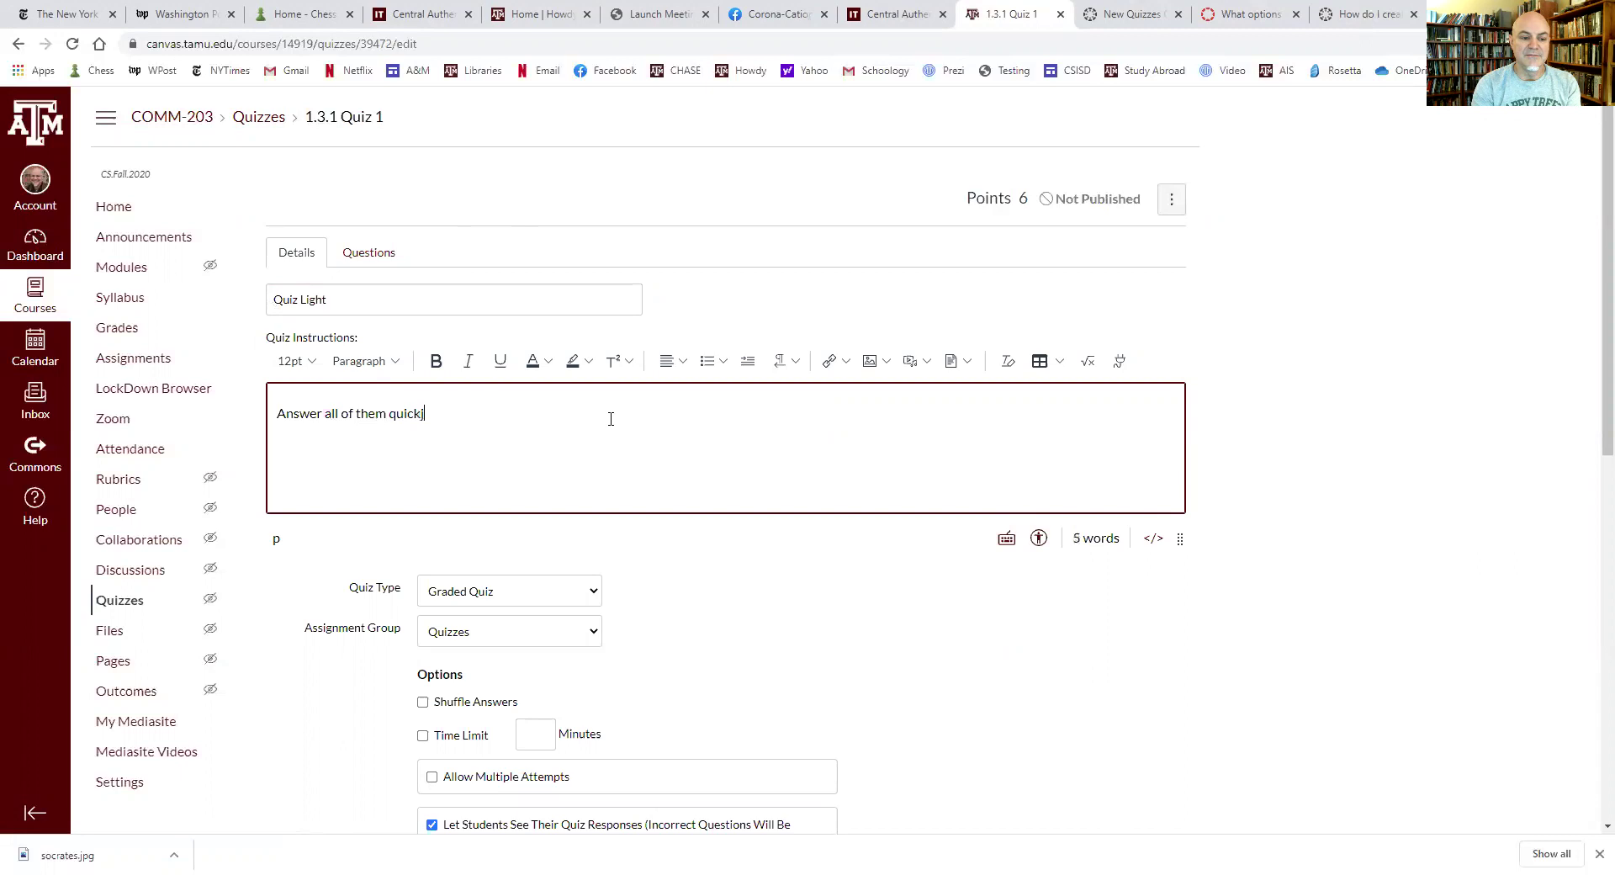
pyautogui.write('y!')
# Step: Choose Graded Quiz as the quiz type and Quizzes as the assignment group
pyautogui.scroll(-4, 764, 479)
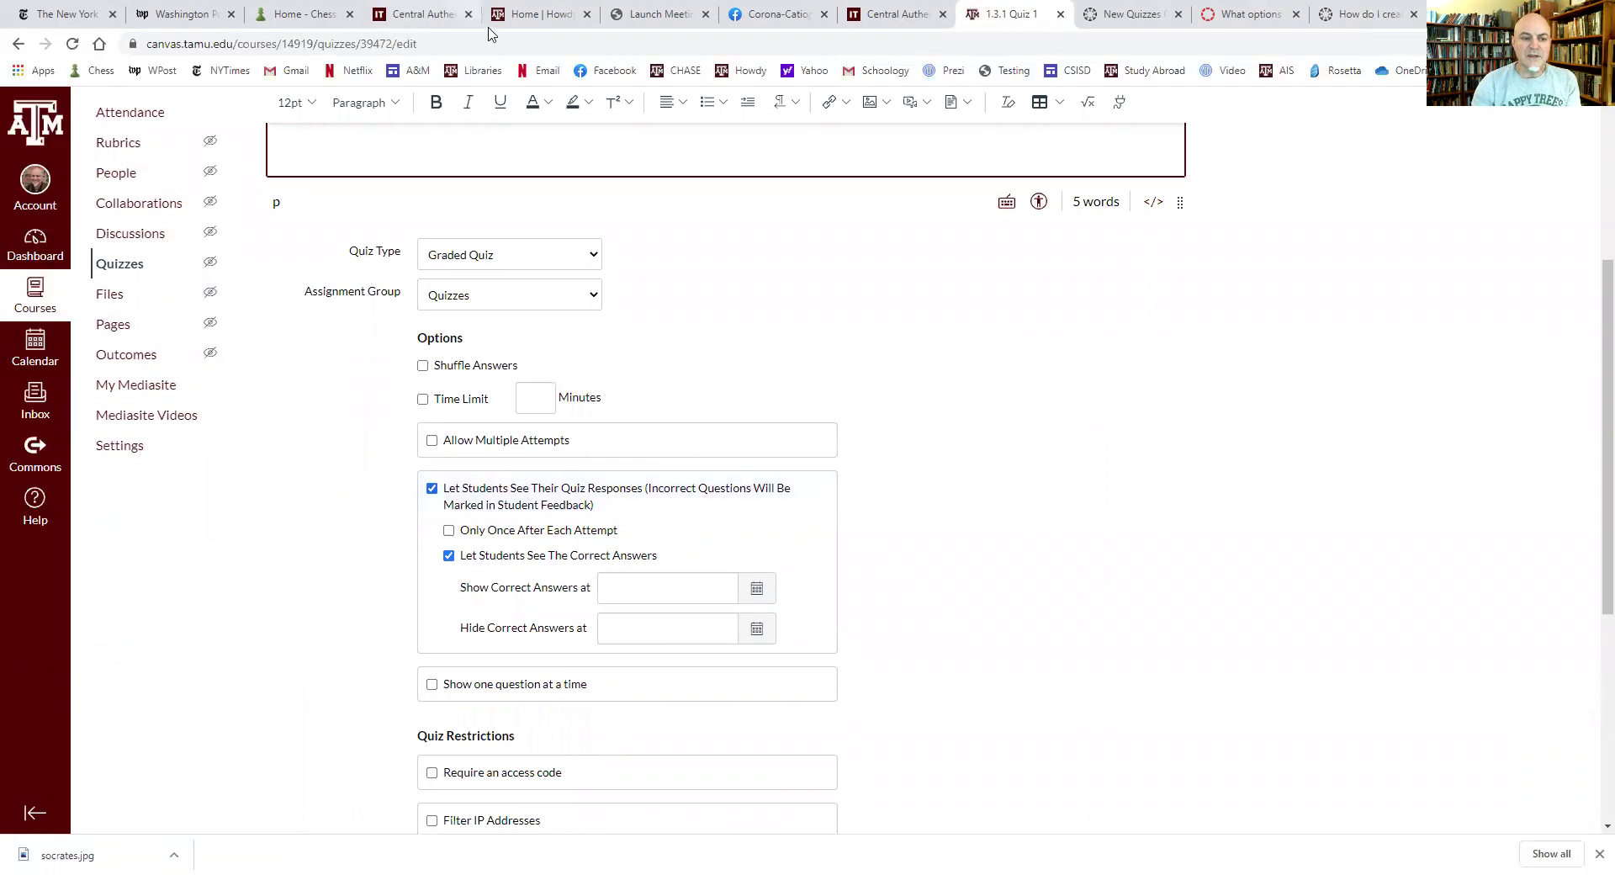
pyautogui.click(594, 253)
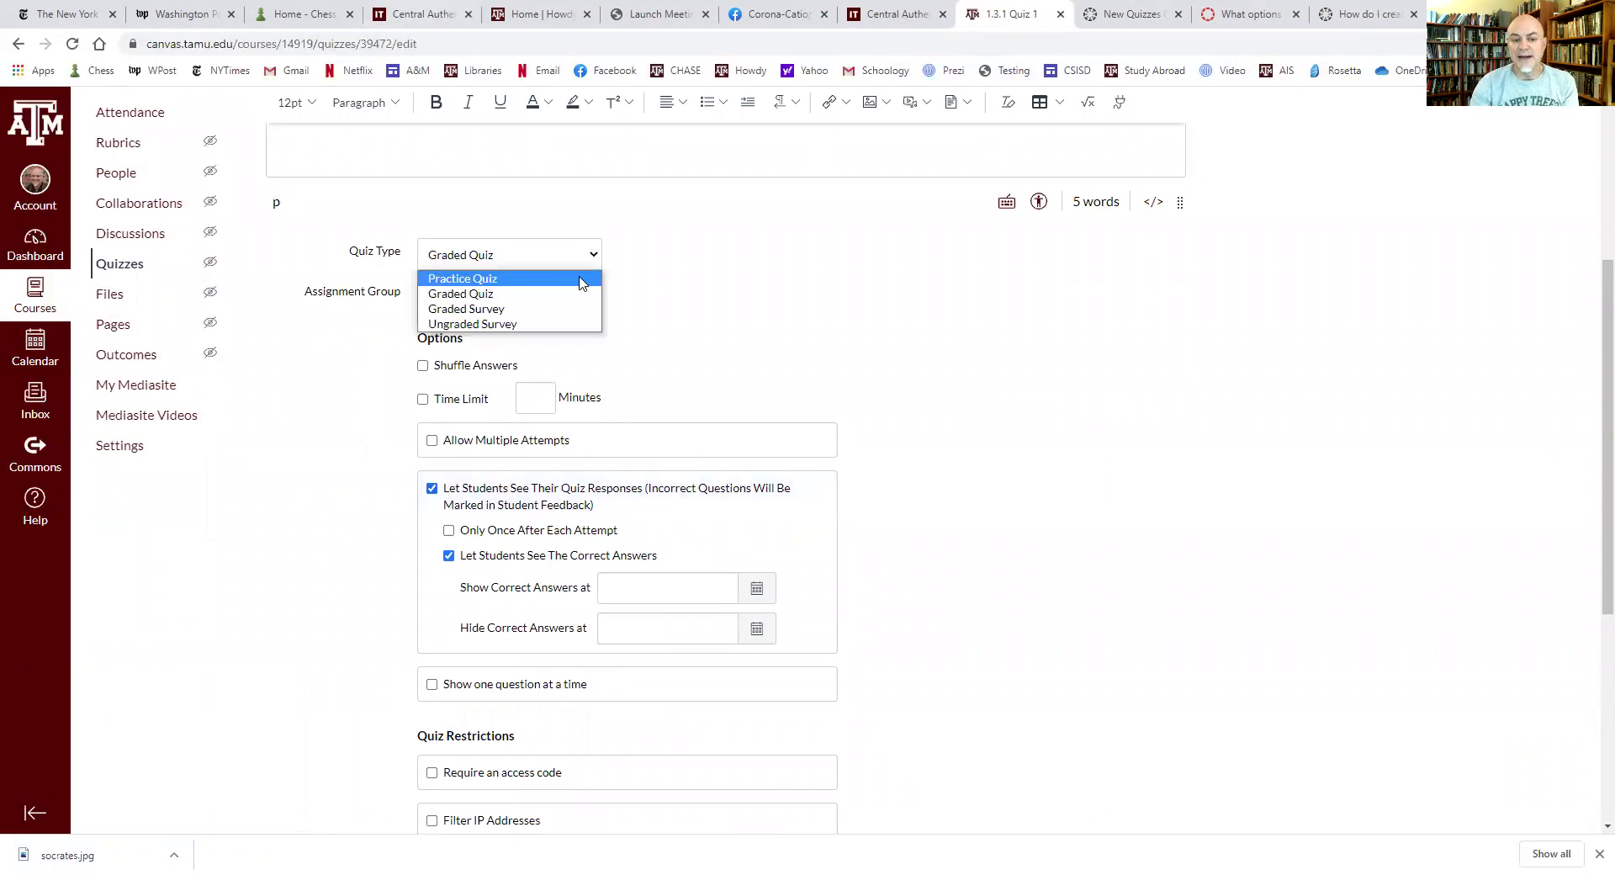
pyautogui.click(519, 301)
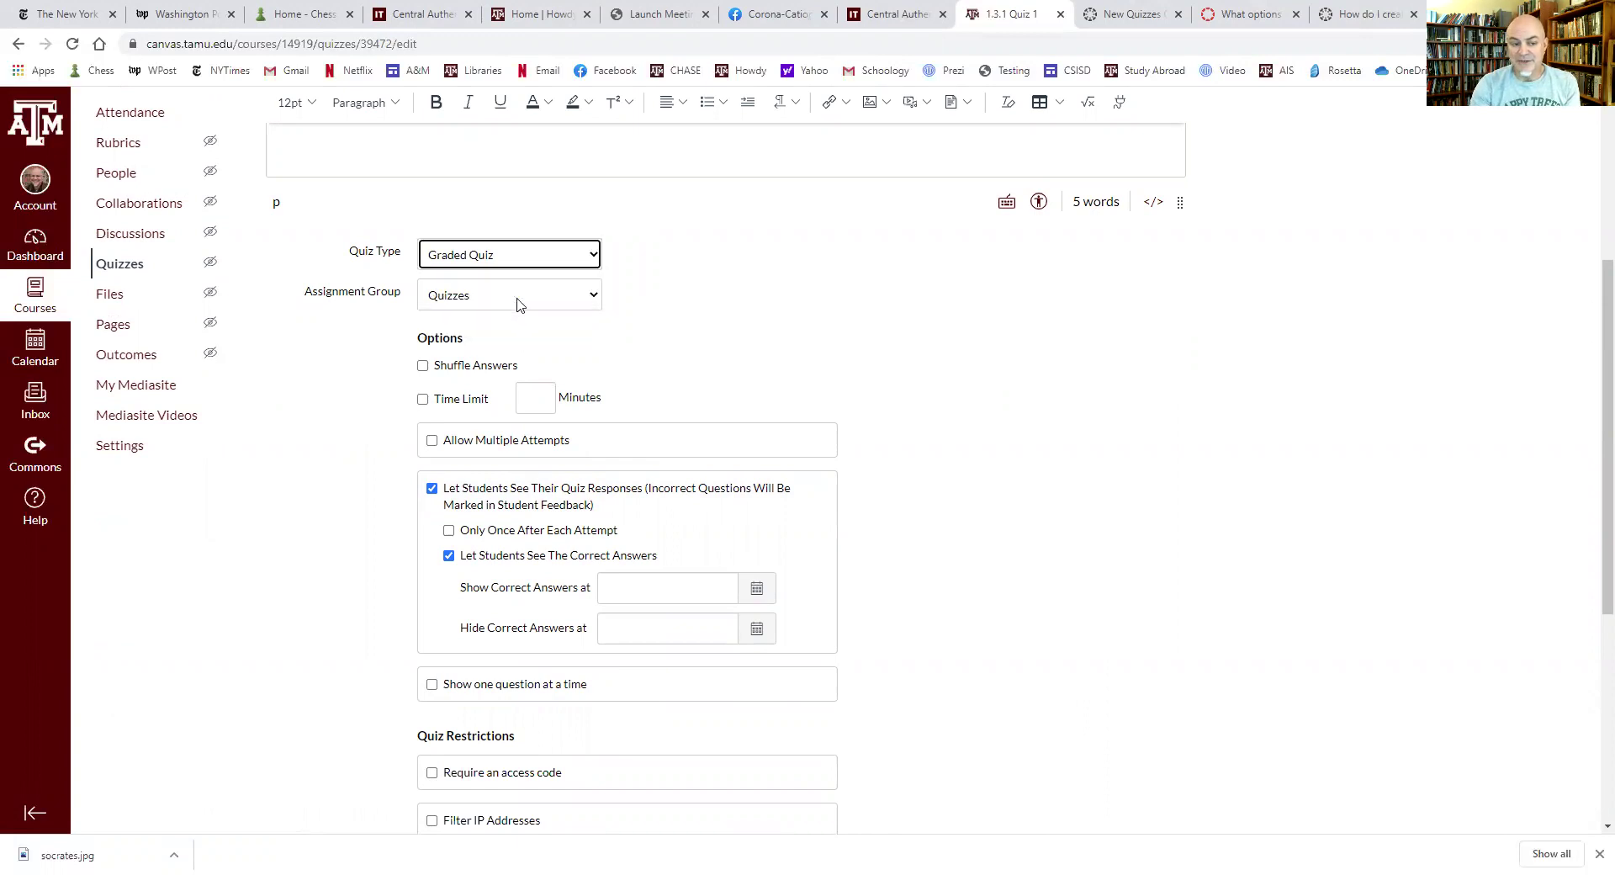
pyautogui.click(592, 301)
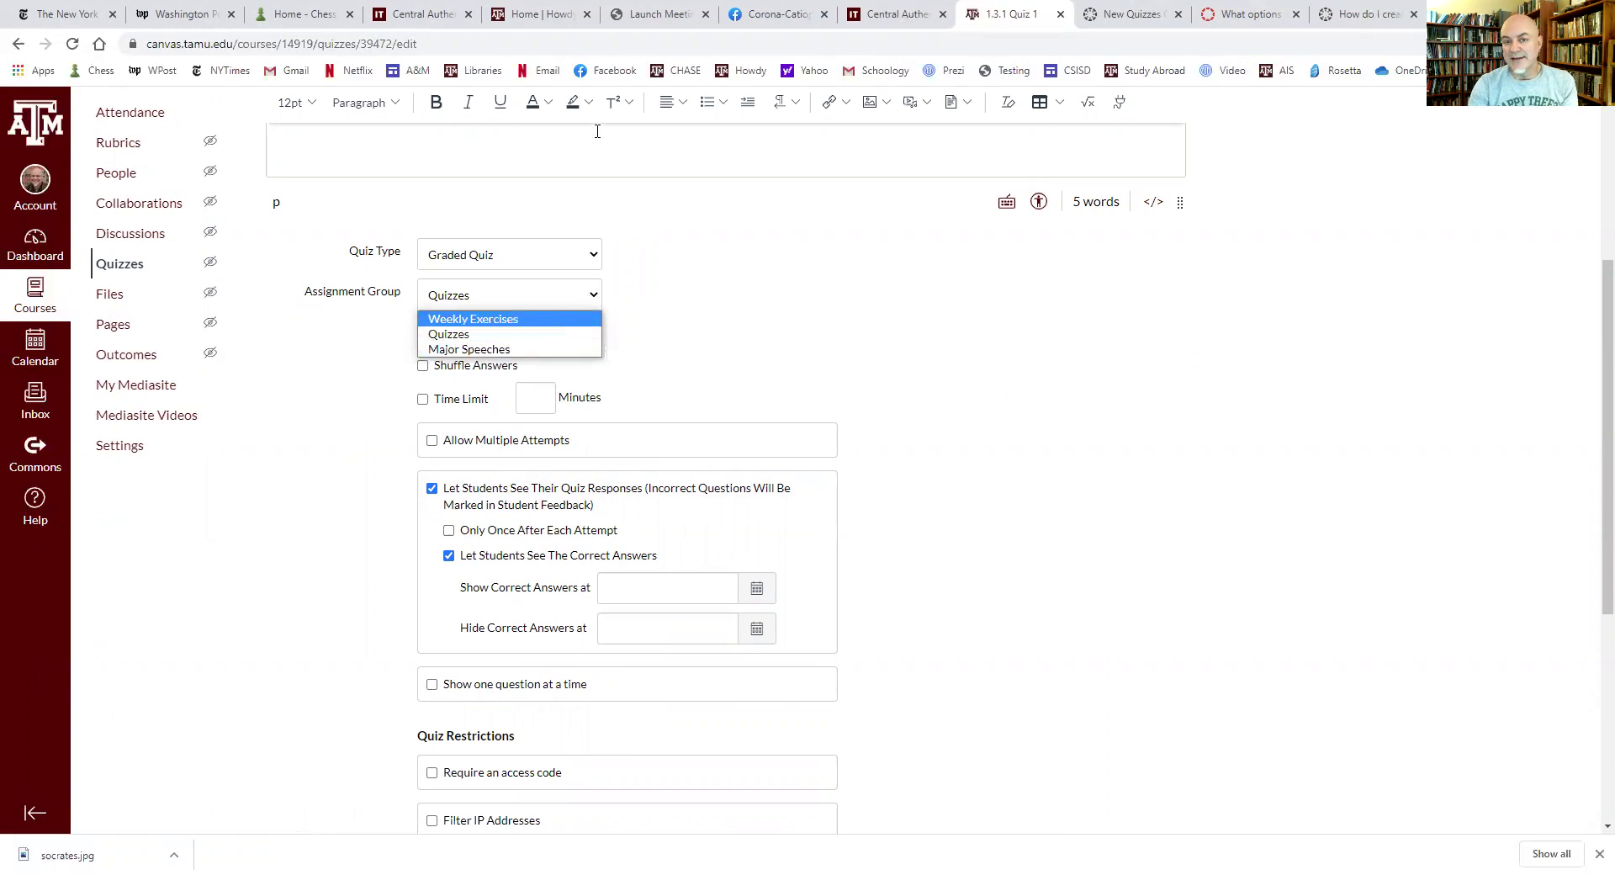
pyautogui.click(496, 334)
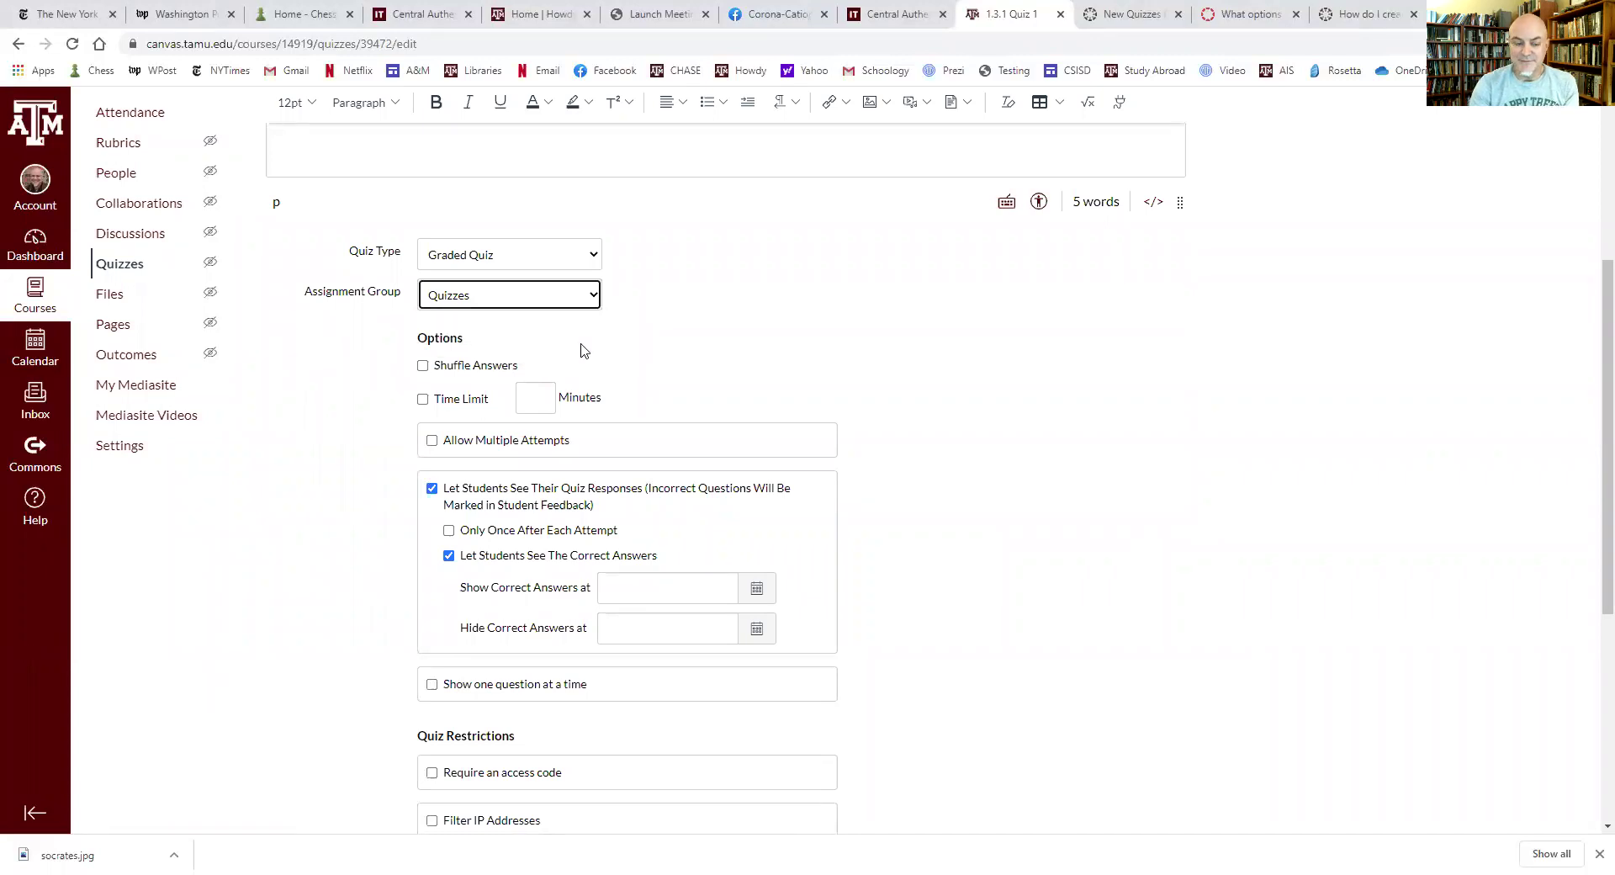
# Step: Enable answer shuffling and set a time limit of 15 minutes, leaving multiple attempts disallowed
pyautogui.scroll(-1, 632, 393)
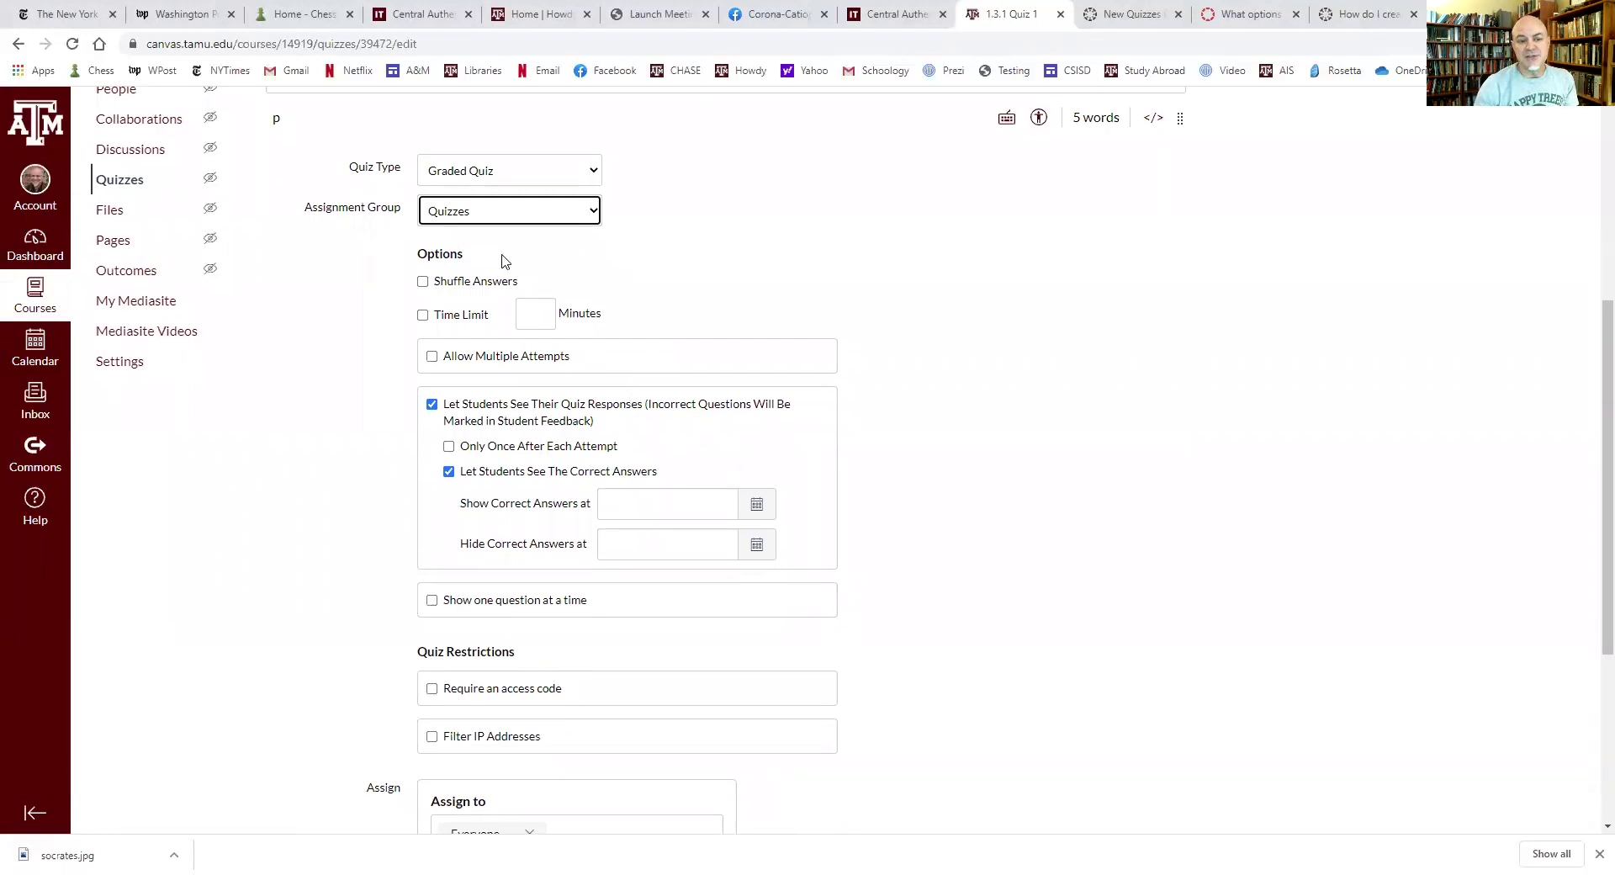
pyautogui.click(423, 284)
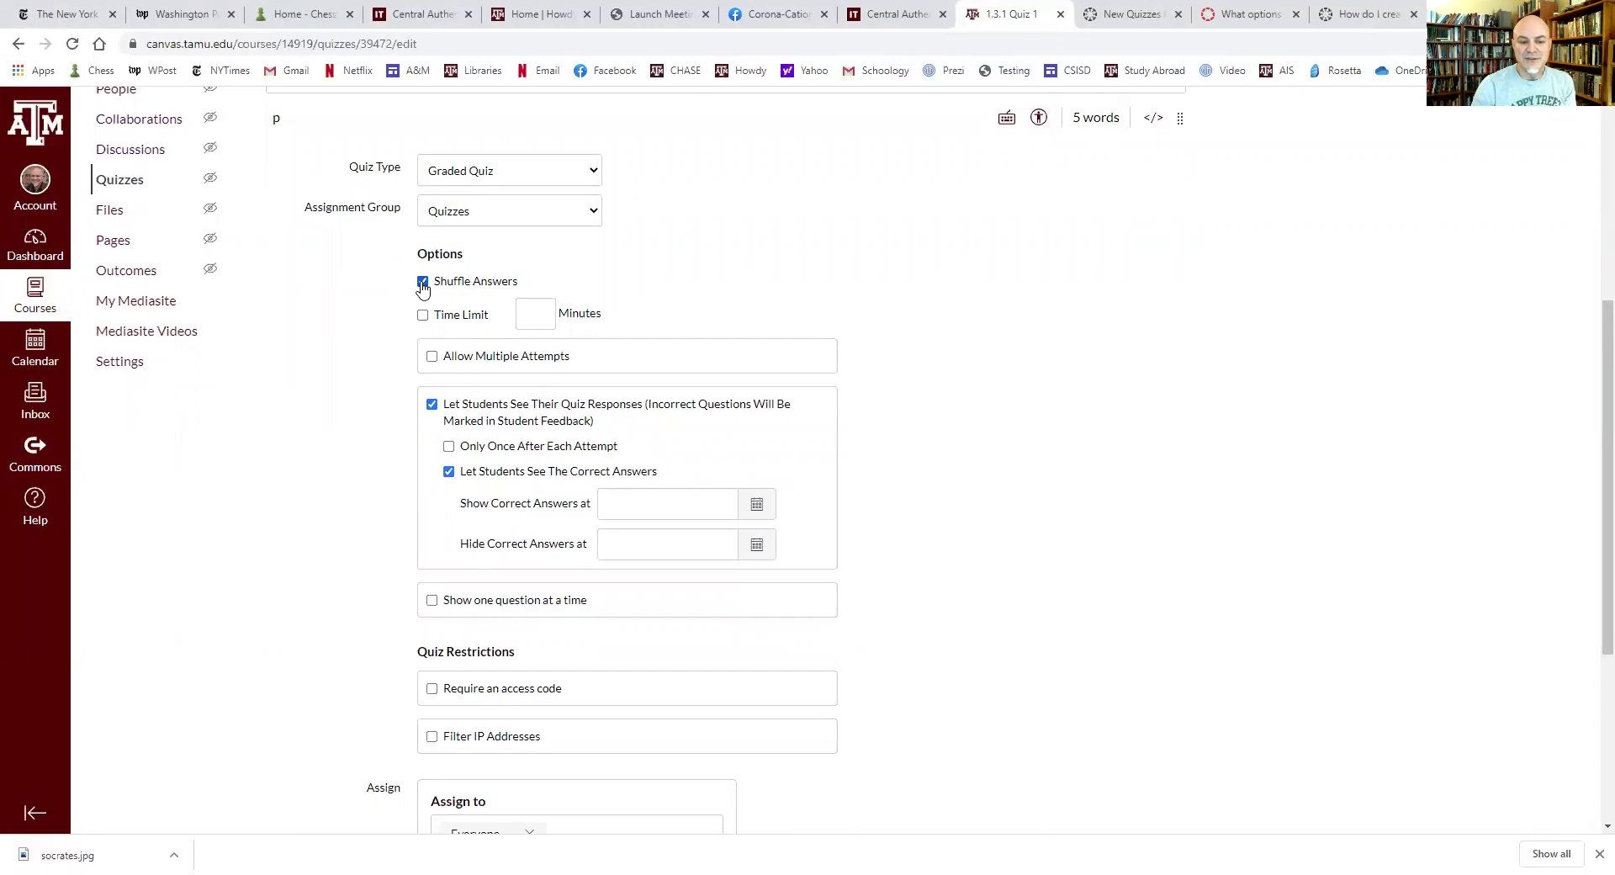
pyautogui.click(422, 314)
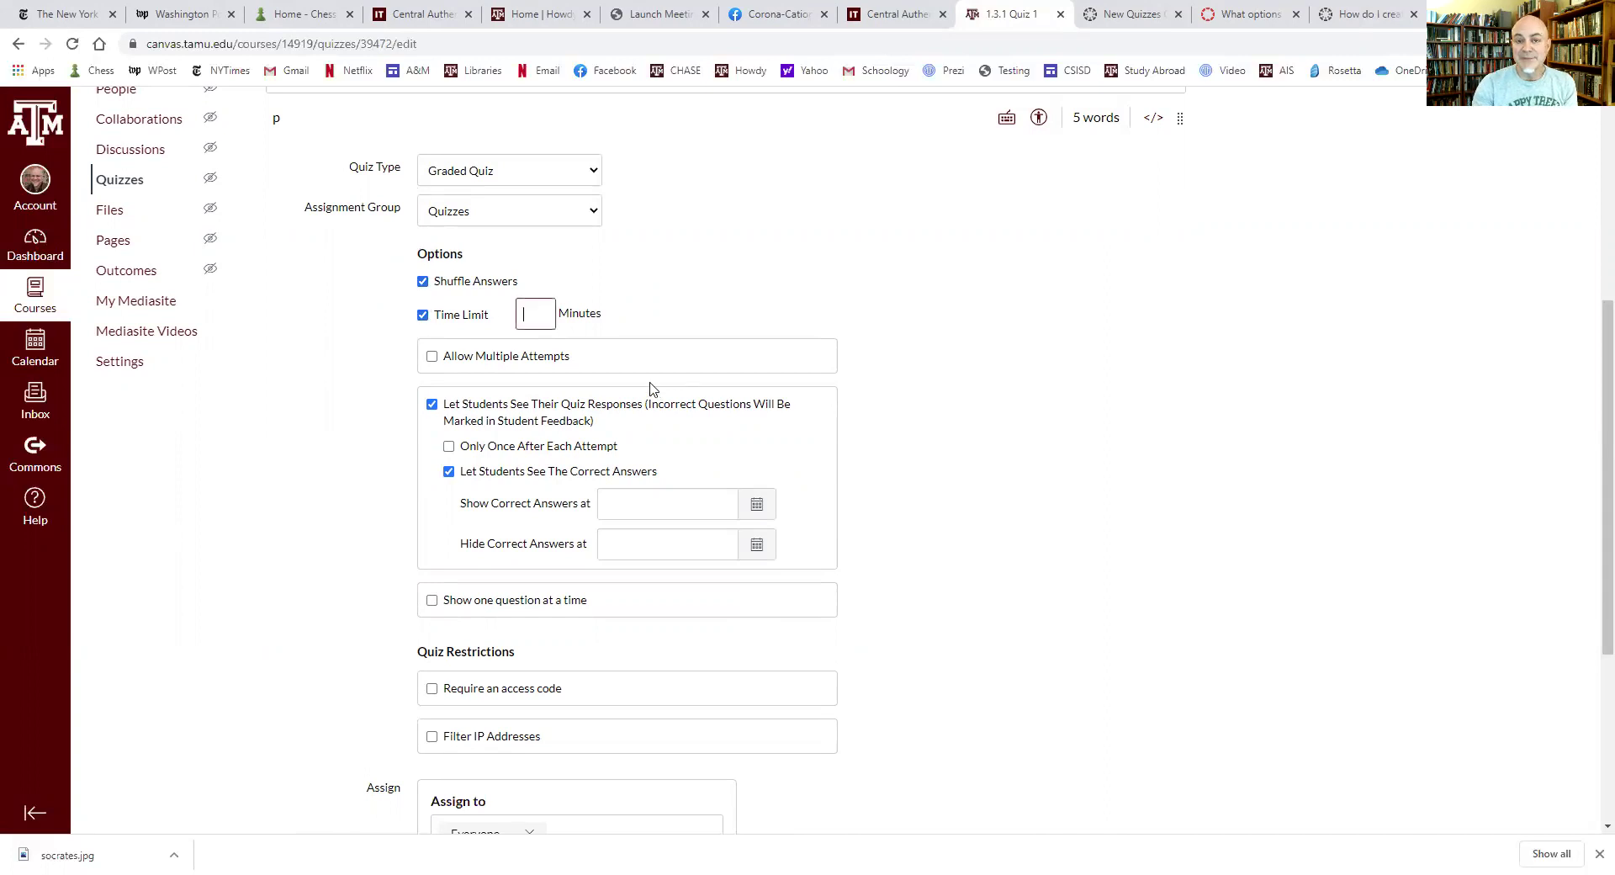
pyautogui.write('15')
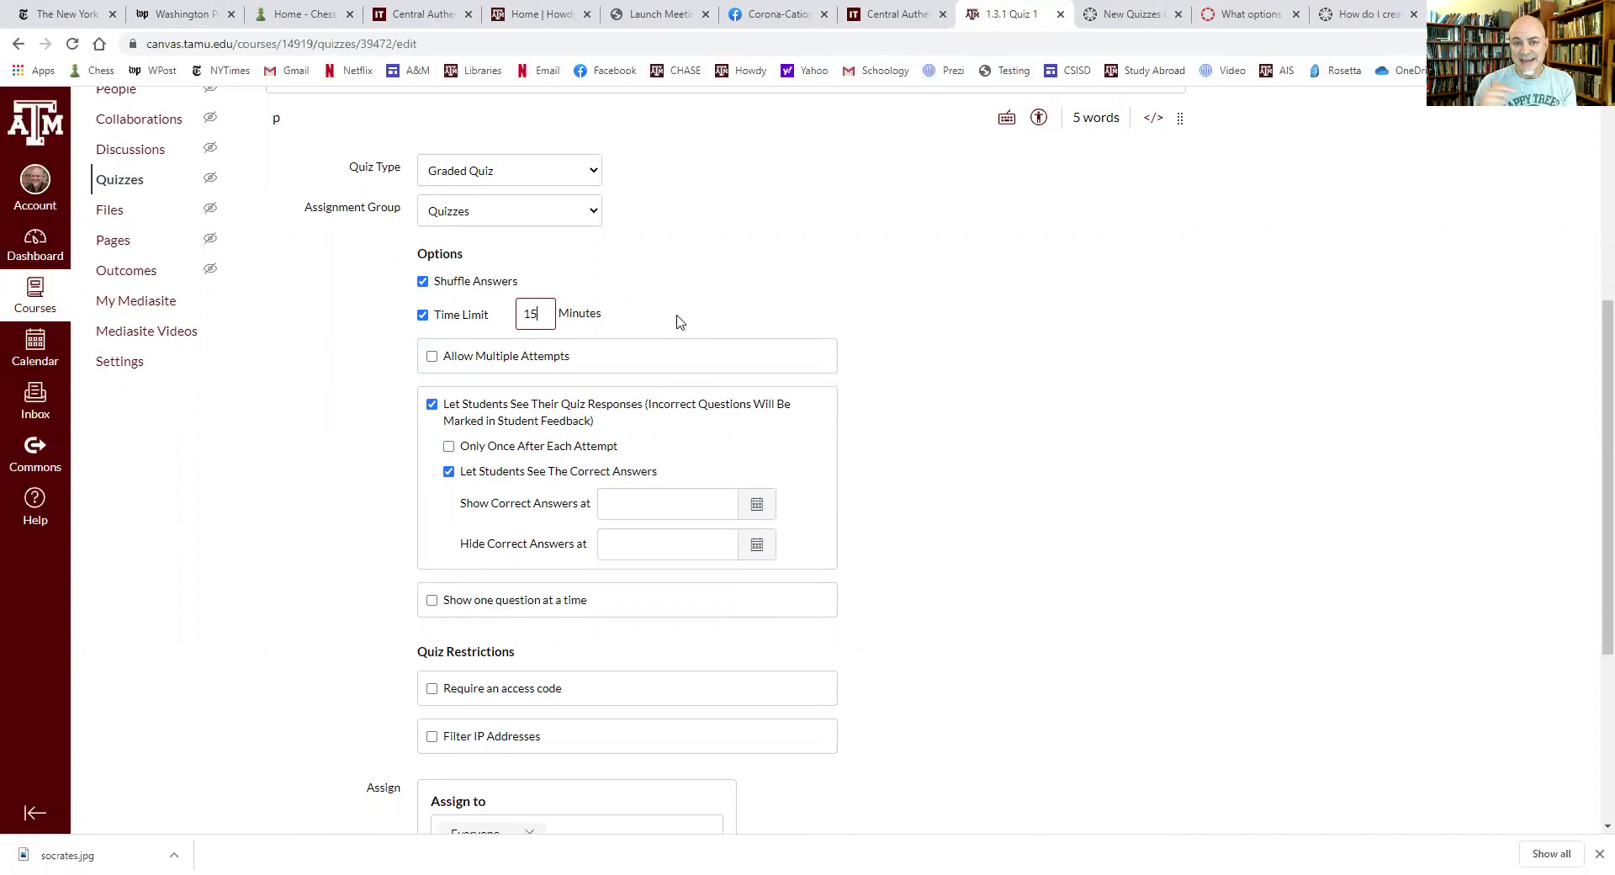
pyautogui.click(432, 357)
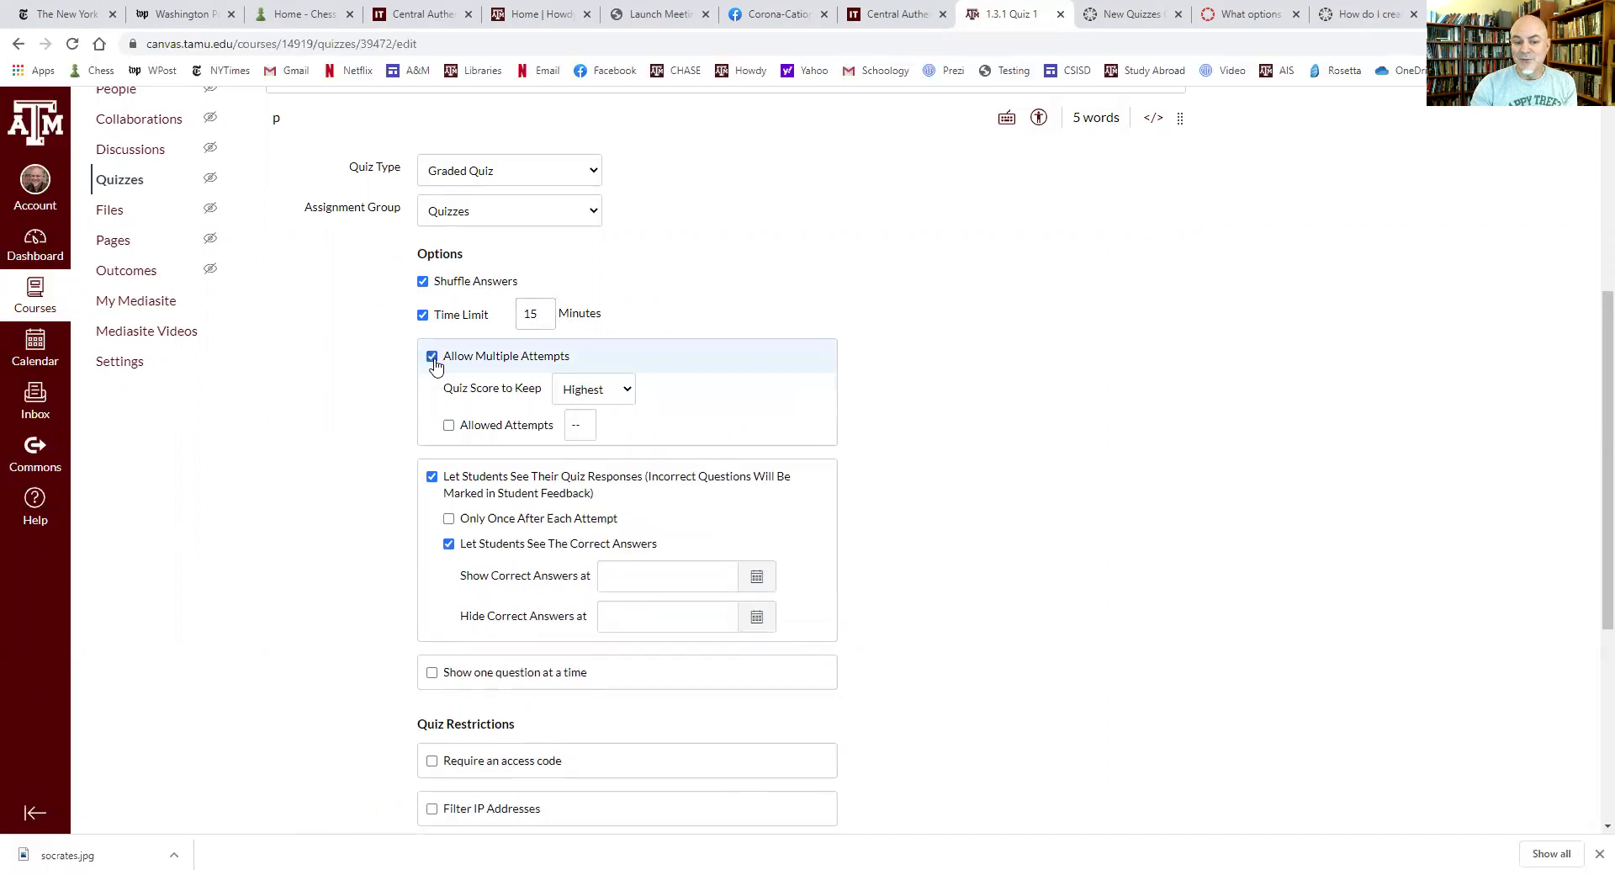
pyautogui.click(432, 358)
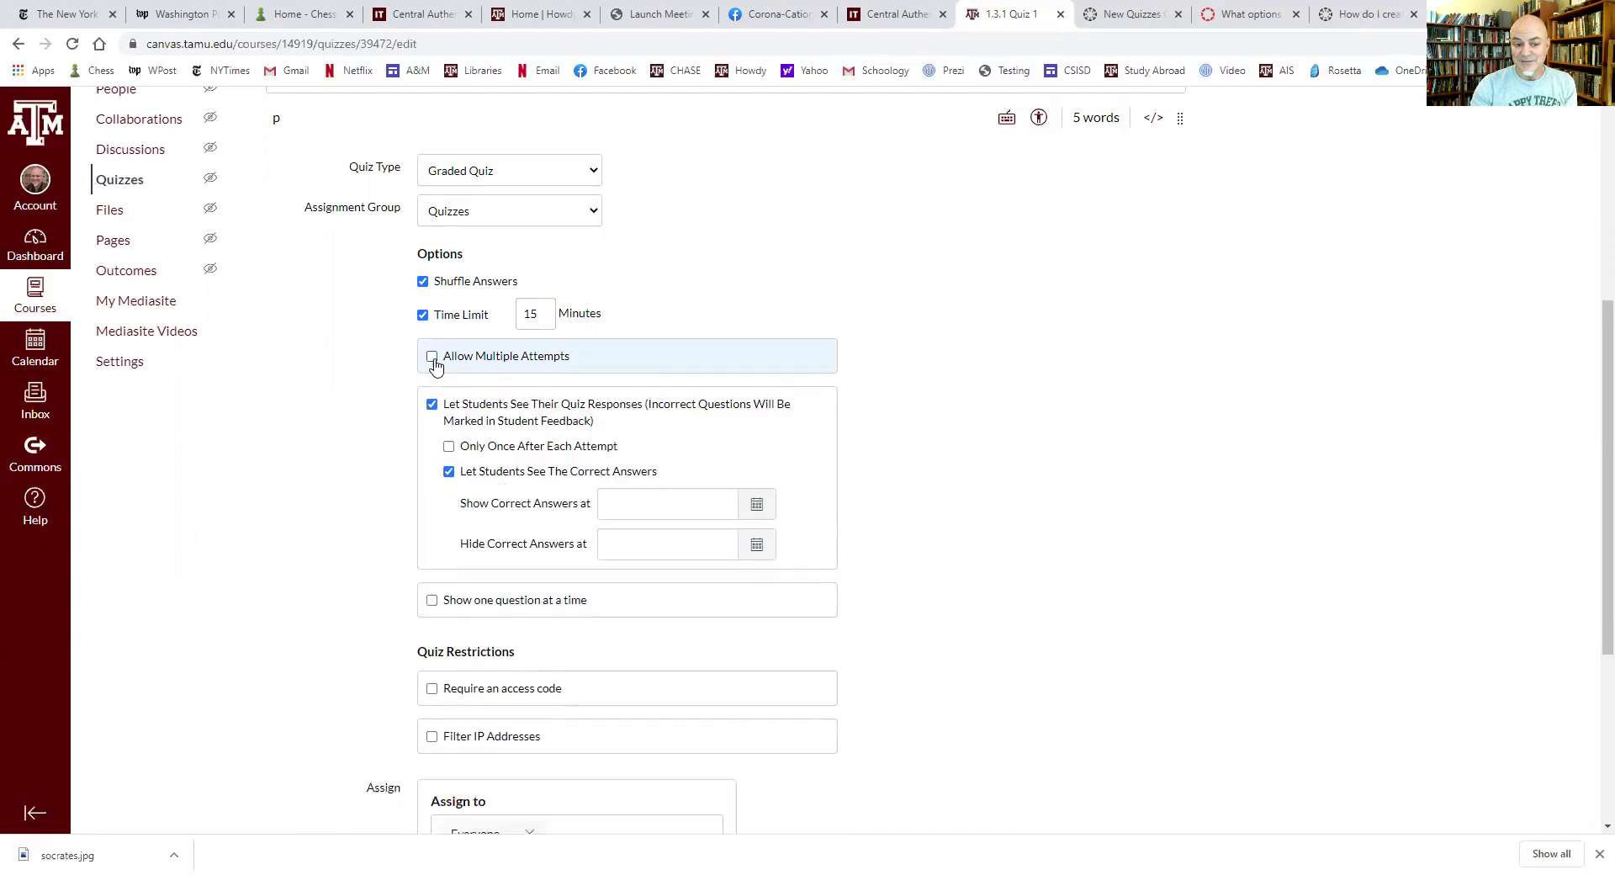
# Step: Let students see their quiz responses and show them the correct answers from Aug 14, 2020
pyautogui.click(434, 406)
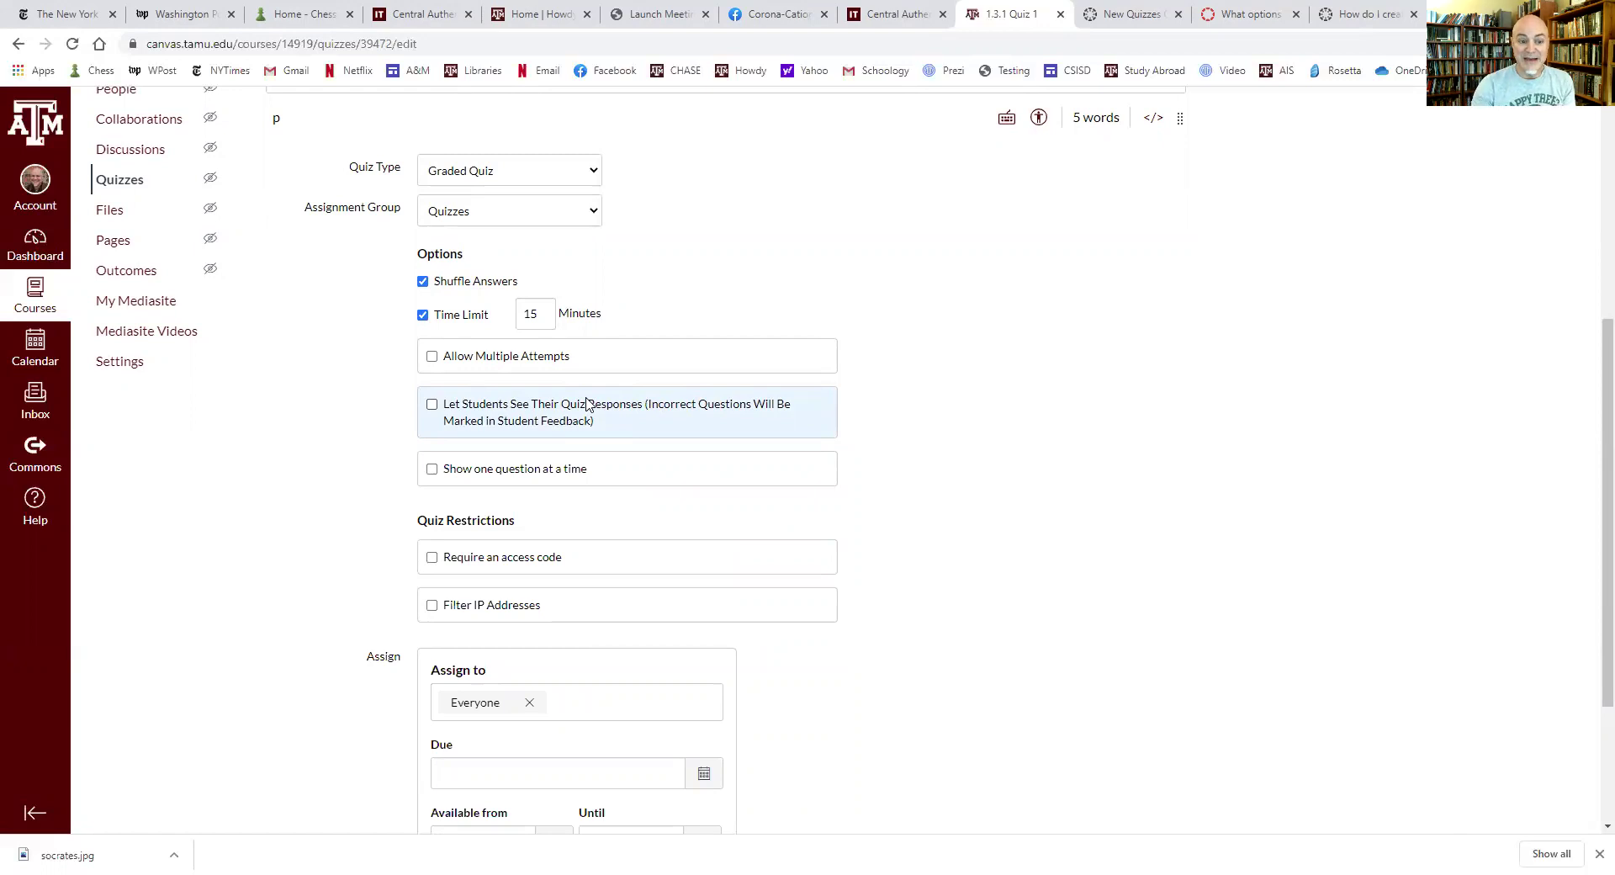
pyautogui.click(433, 407)
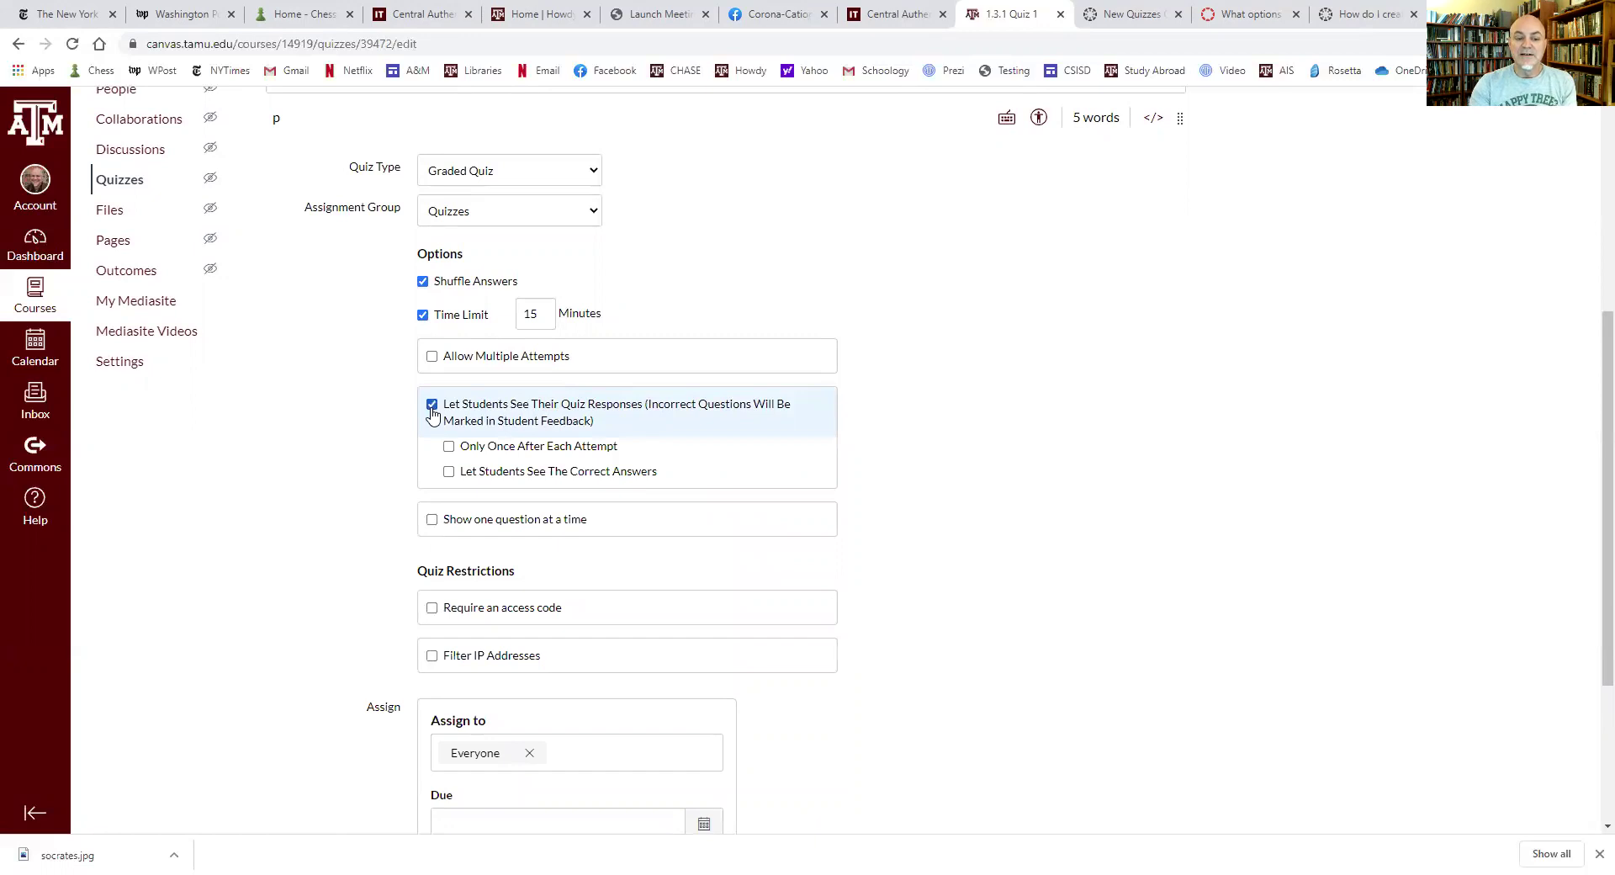
pyautogui.click(449, 472)
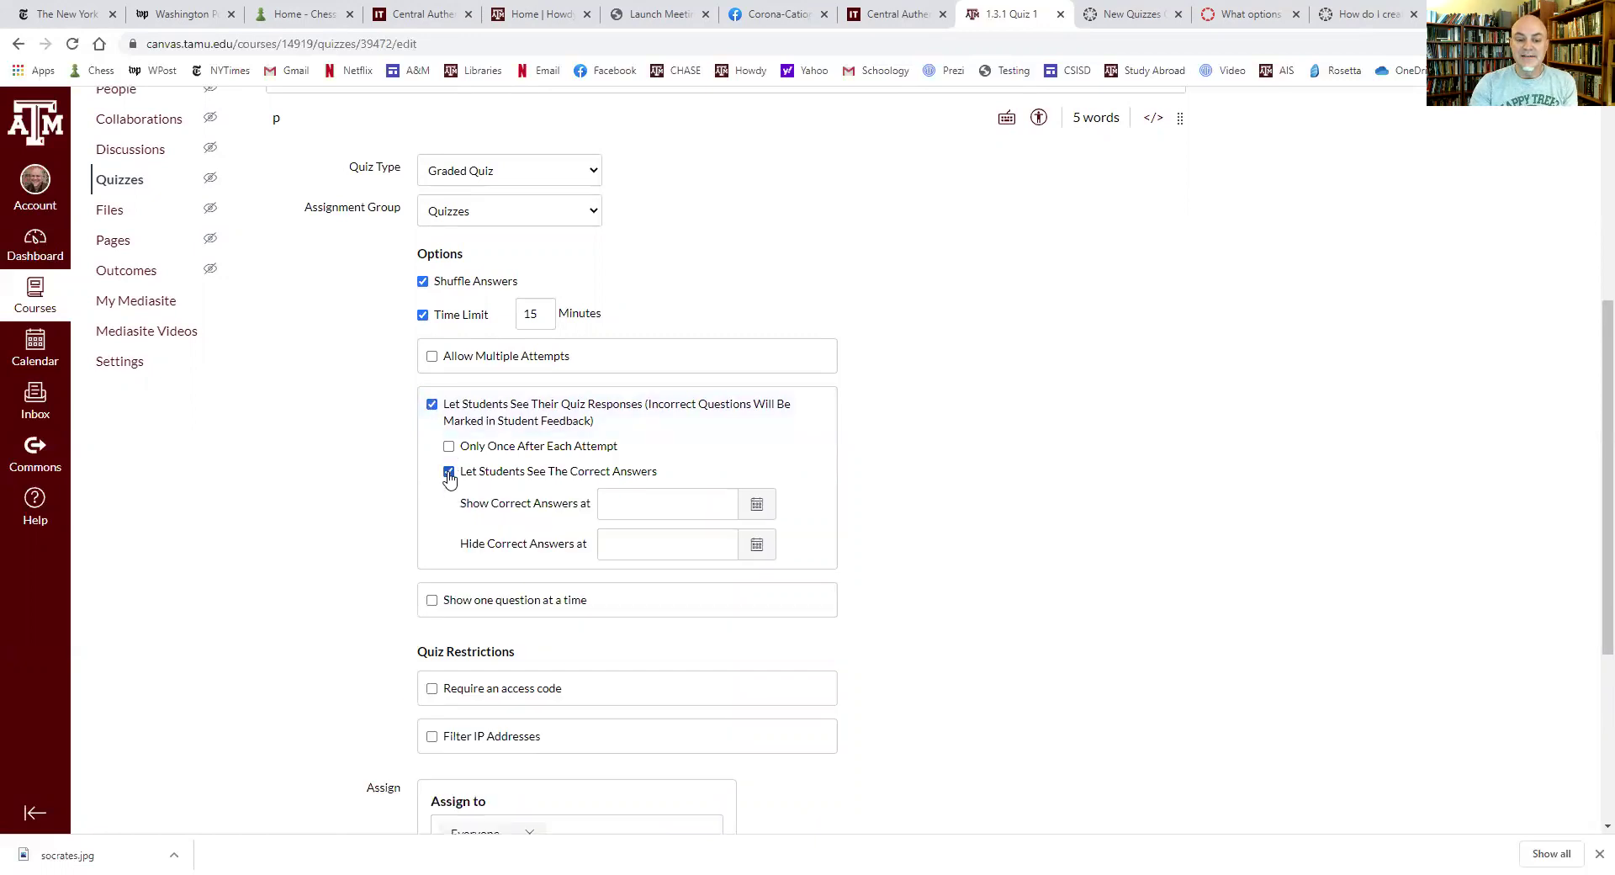
pyautogui.click(757, 504)
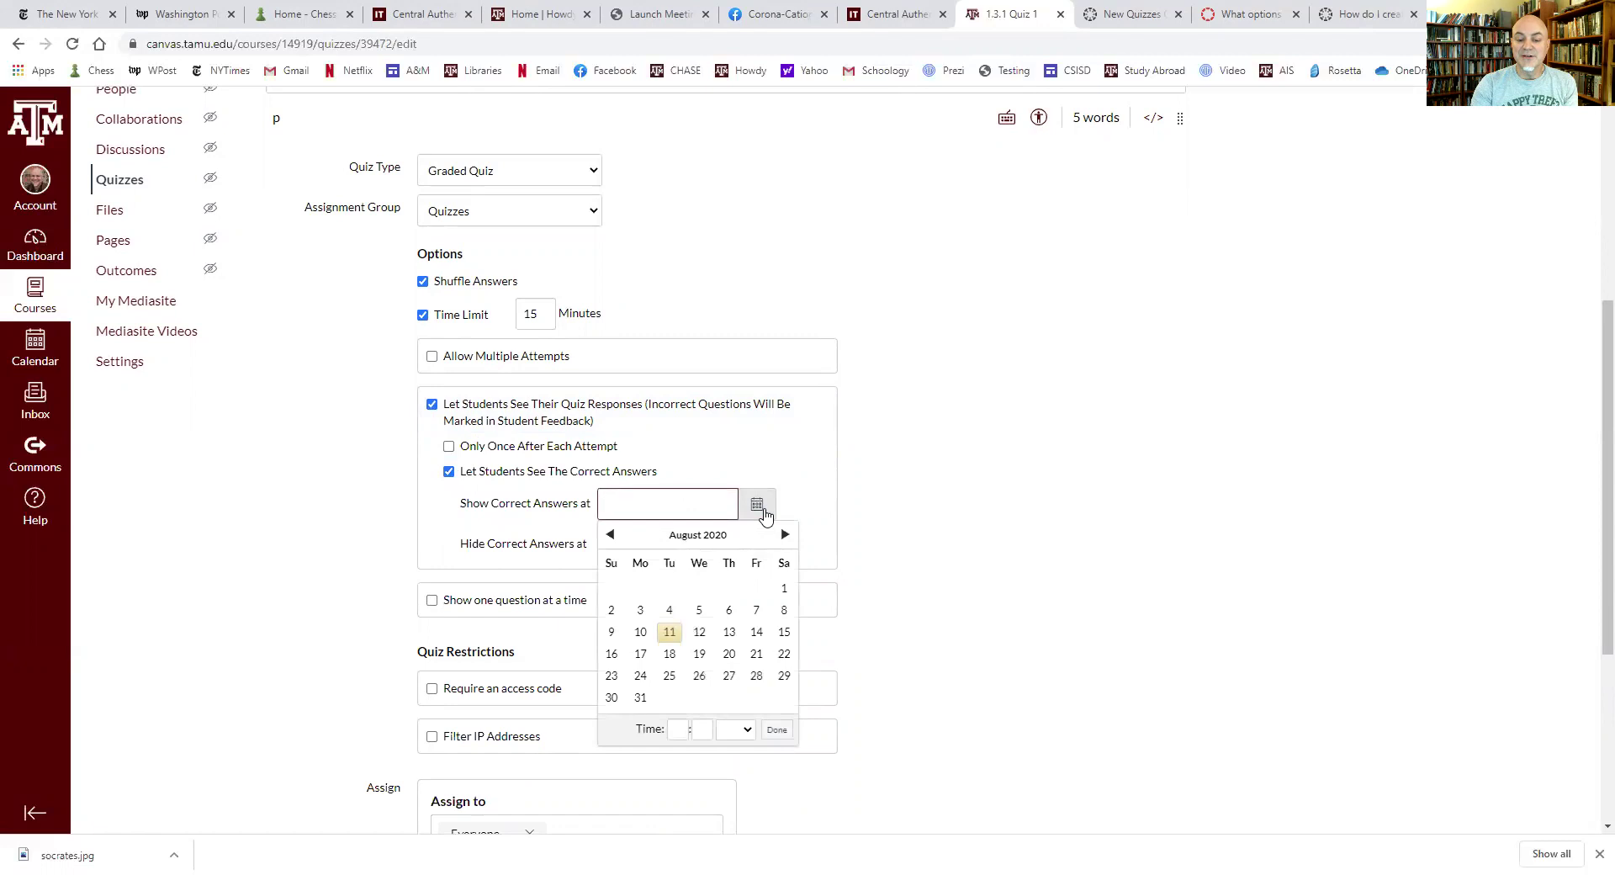
pyautogui.click(756, 631)
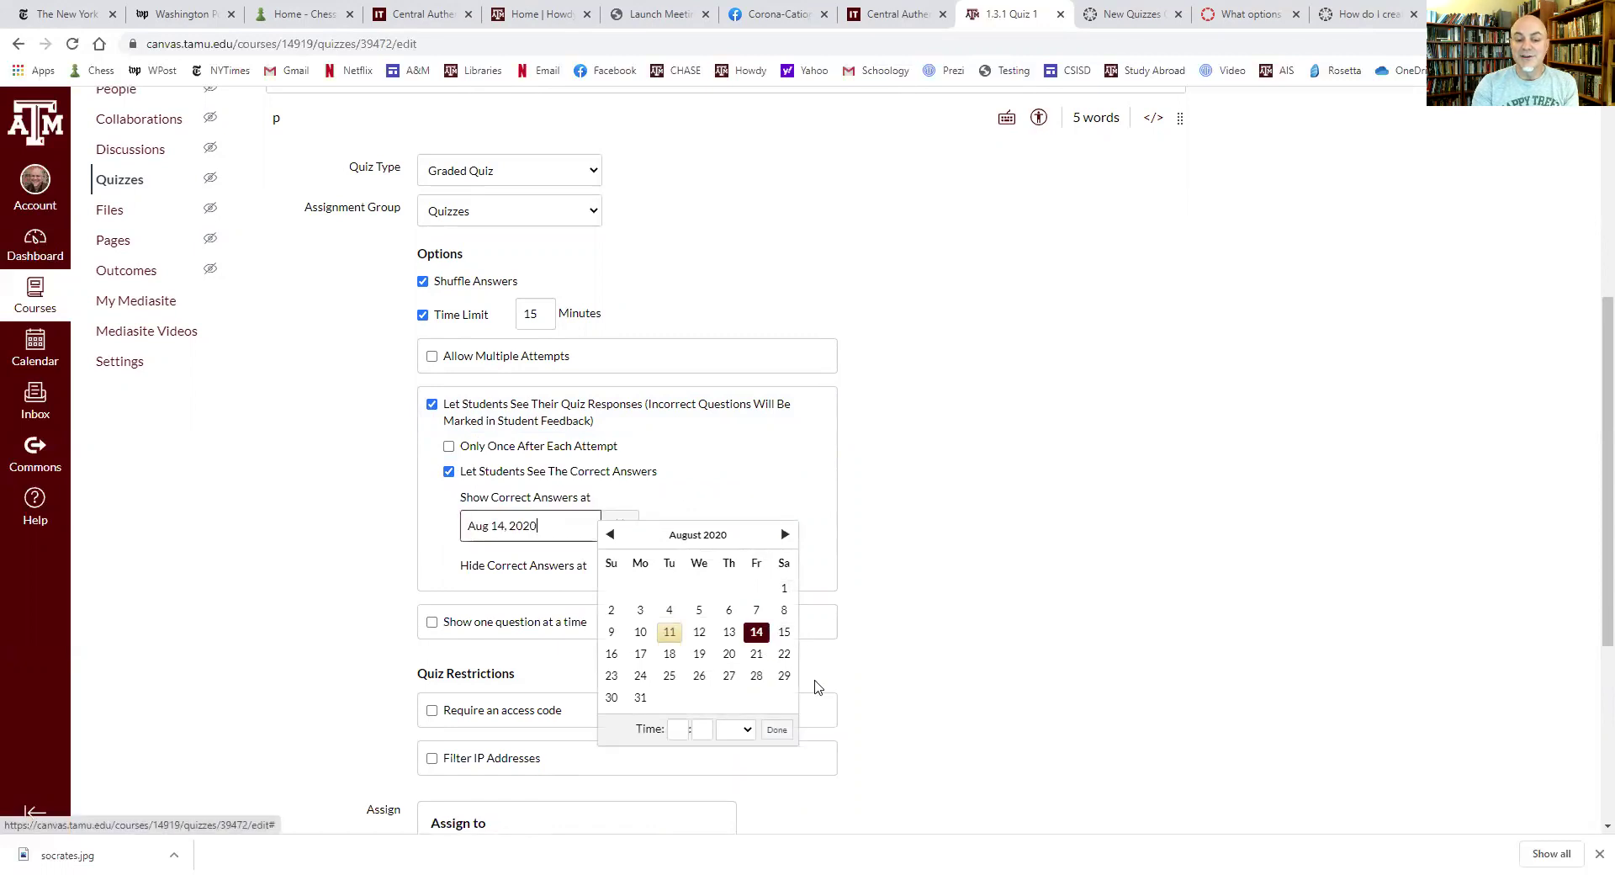
pyautogui.click(774, 729)
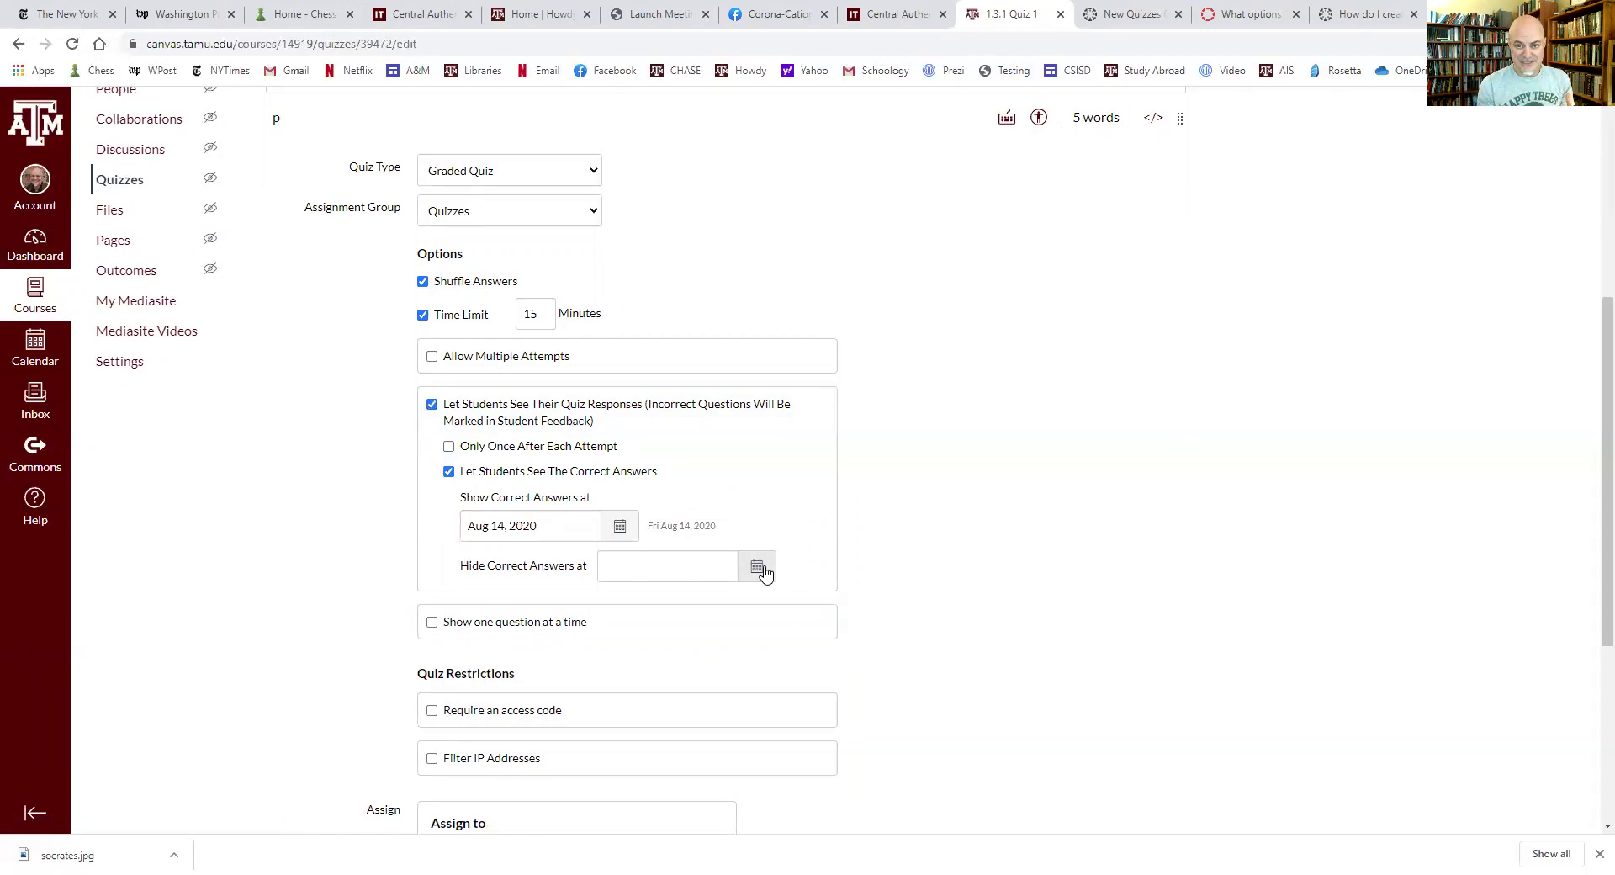
# Step: Stop students from seeing their quiz responses, and show one question at a time with questions locked after answering
pyautogui.click(431, 404)
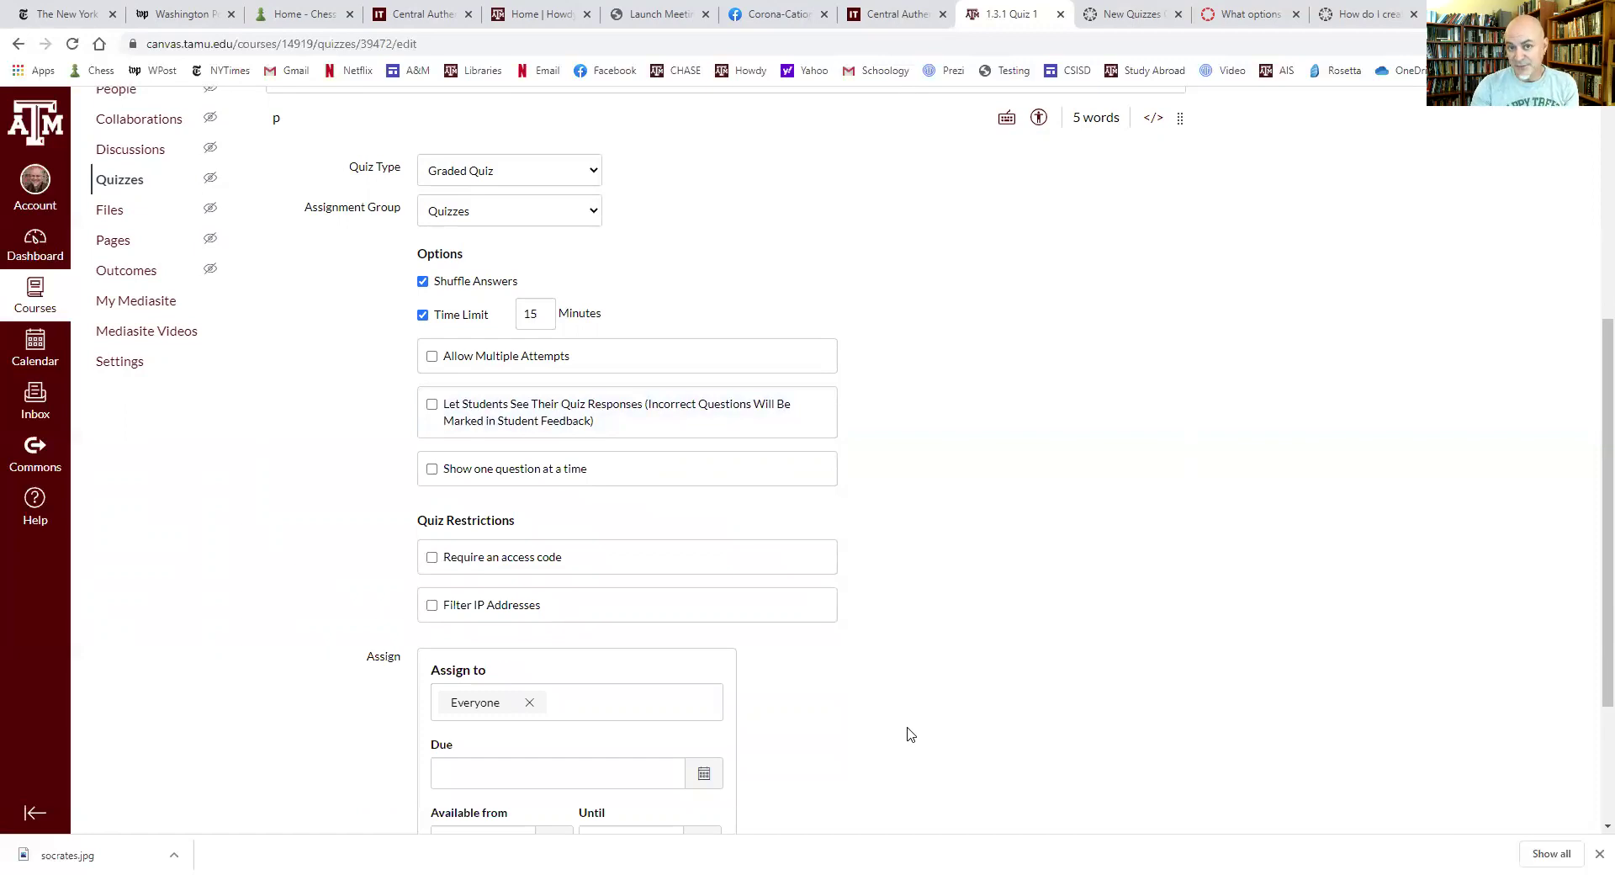
pyautogui.click(432, 469)
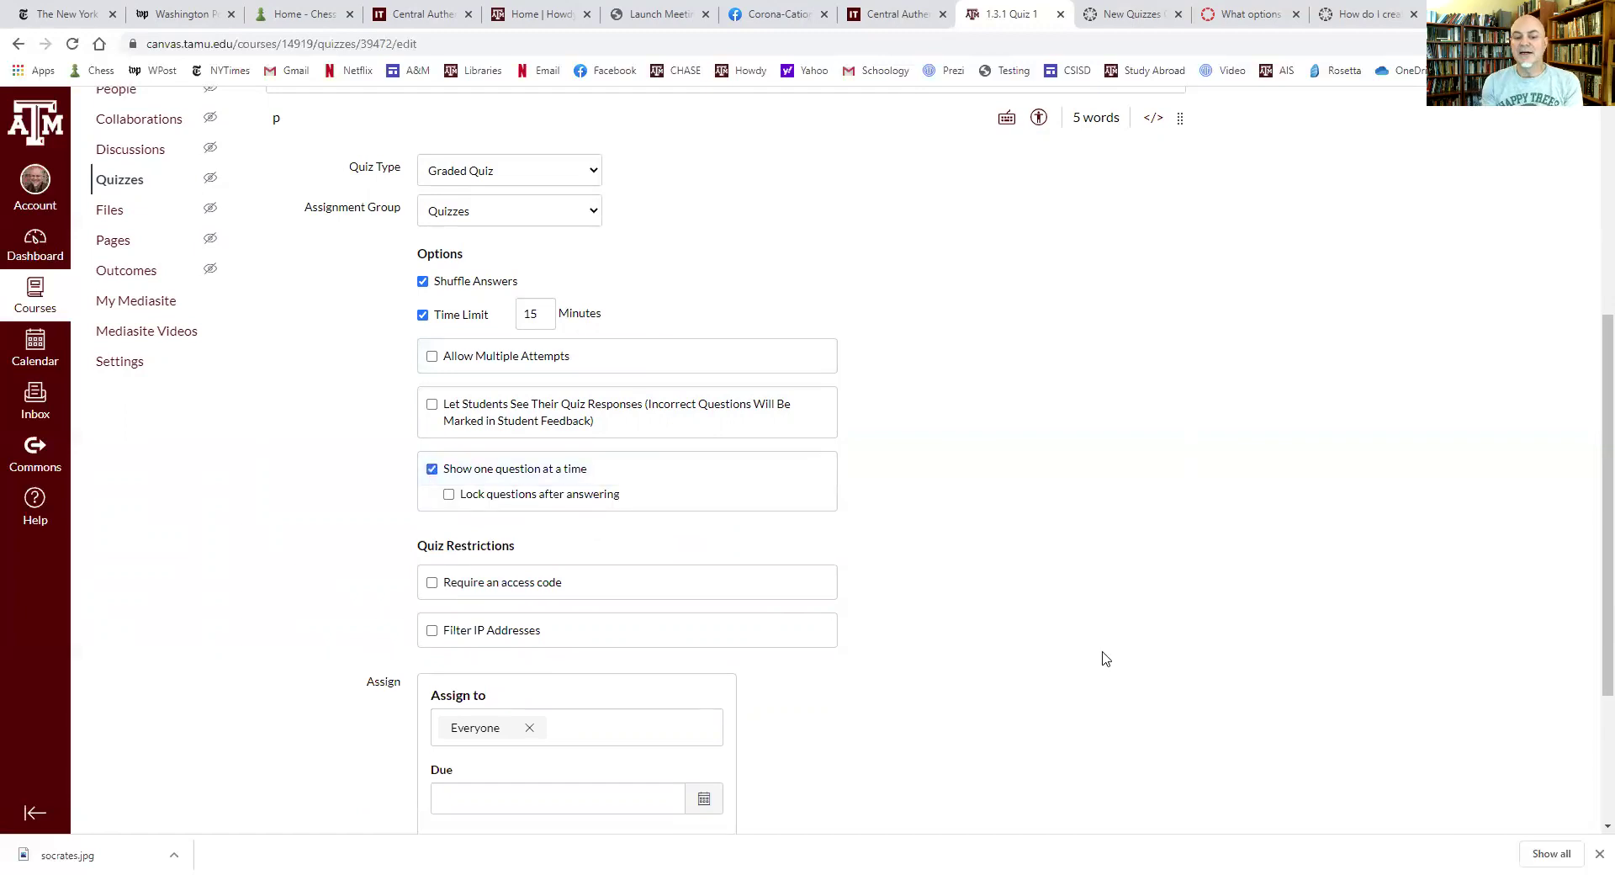
pyautogui.click(449, 495)
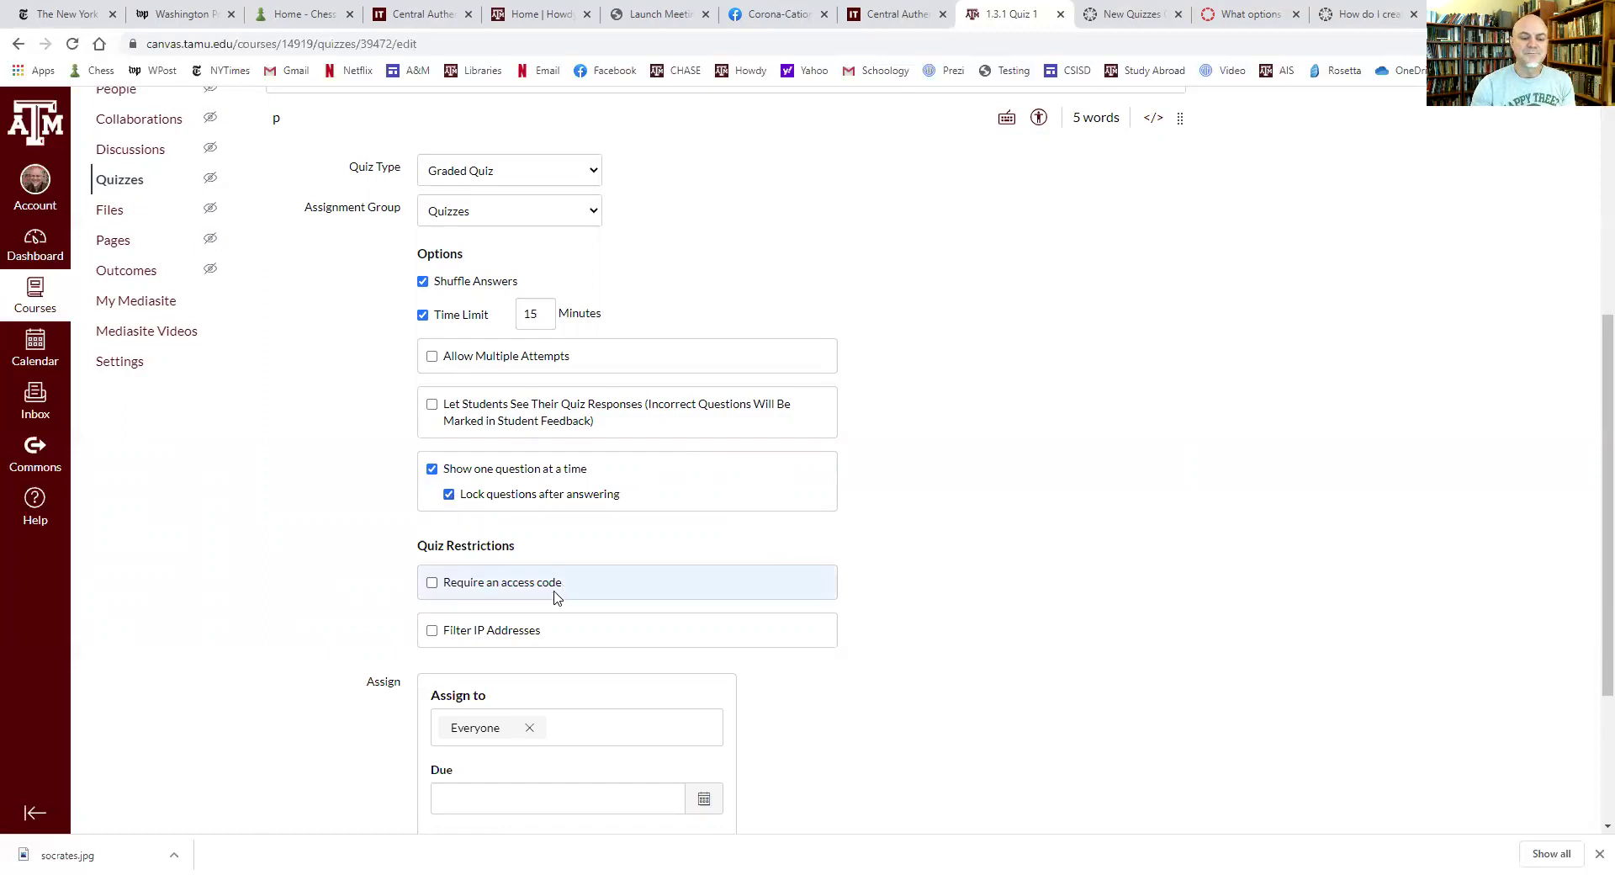
# Step: Keep the quiz assigned to everyone and set its due date to Aug 12, 2020 at 11:59pm
pyautogui.scroll(-3, 547, 593)
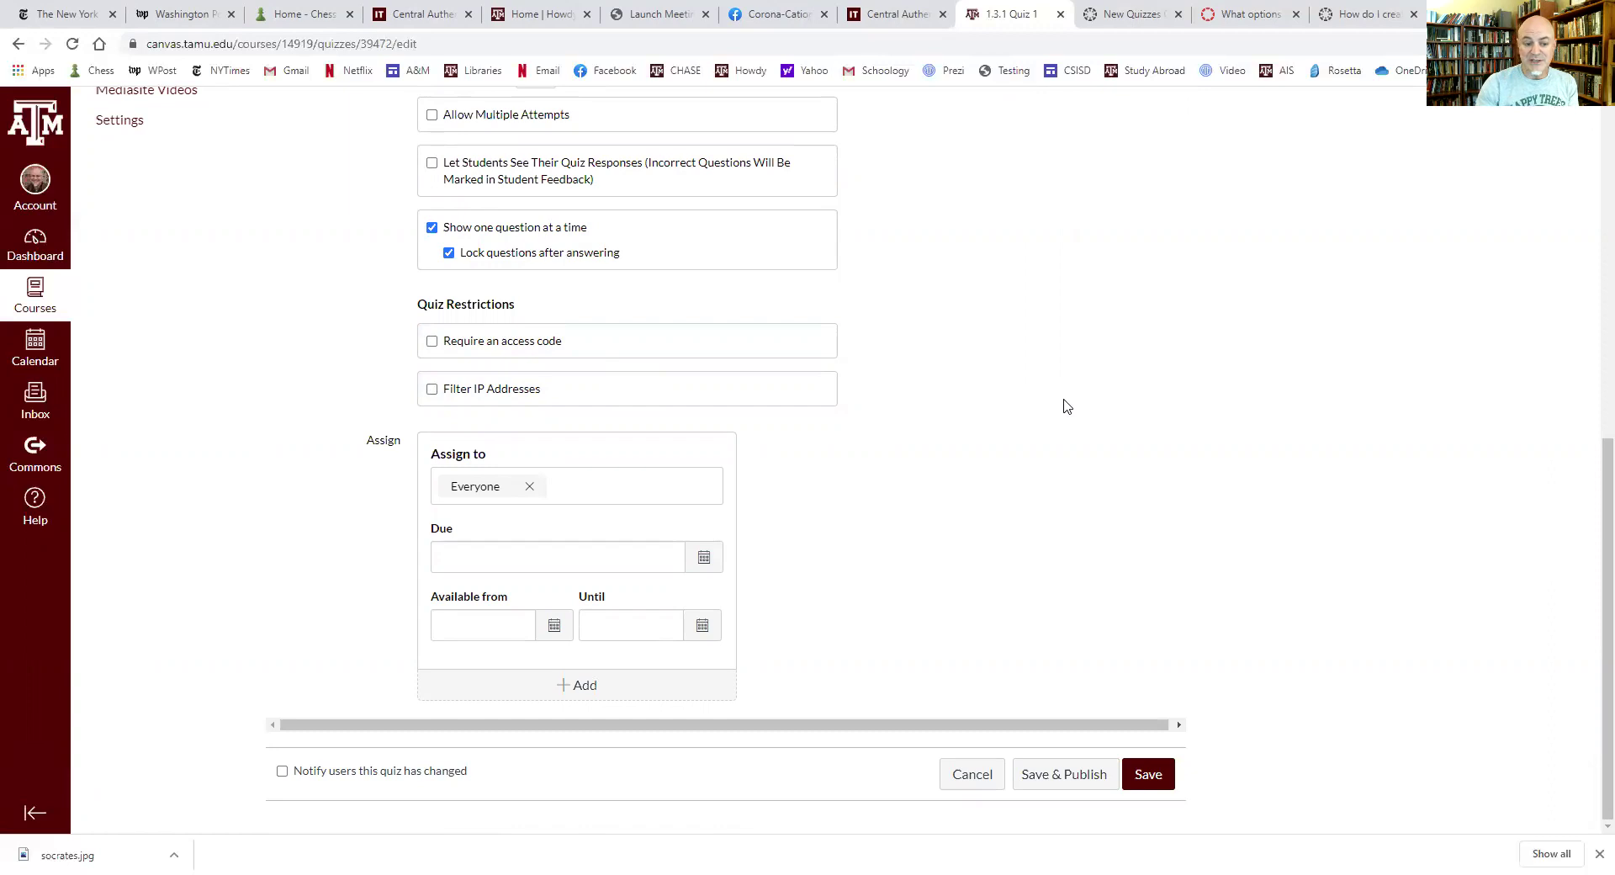
pyautogui.click(569, 491)
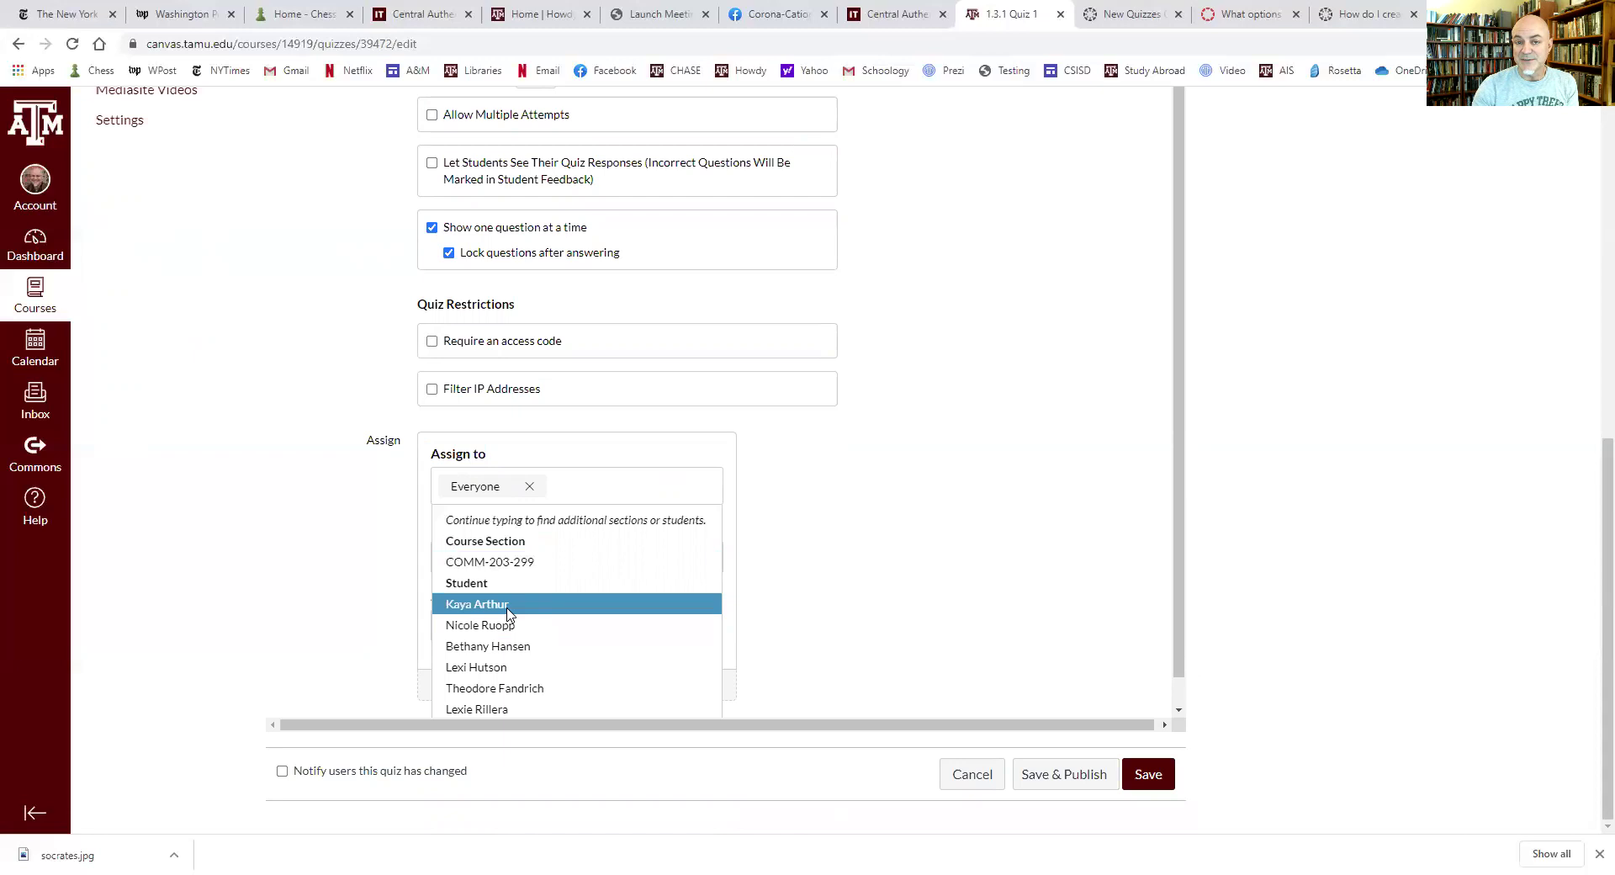
pyautogui.click(854, 479)
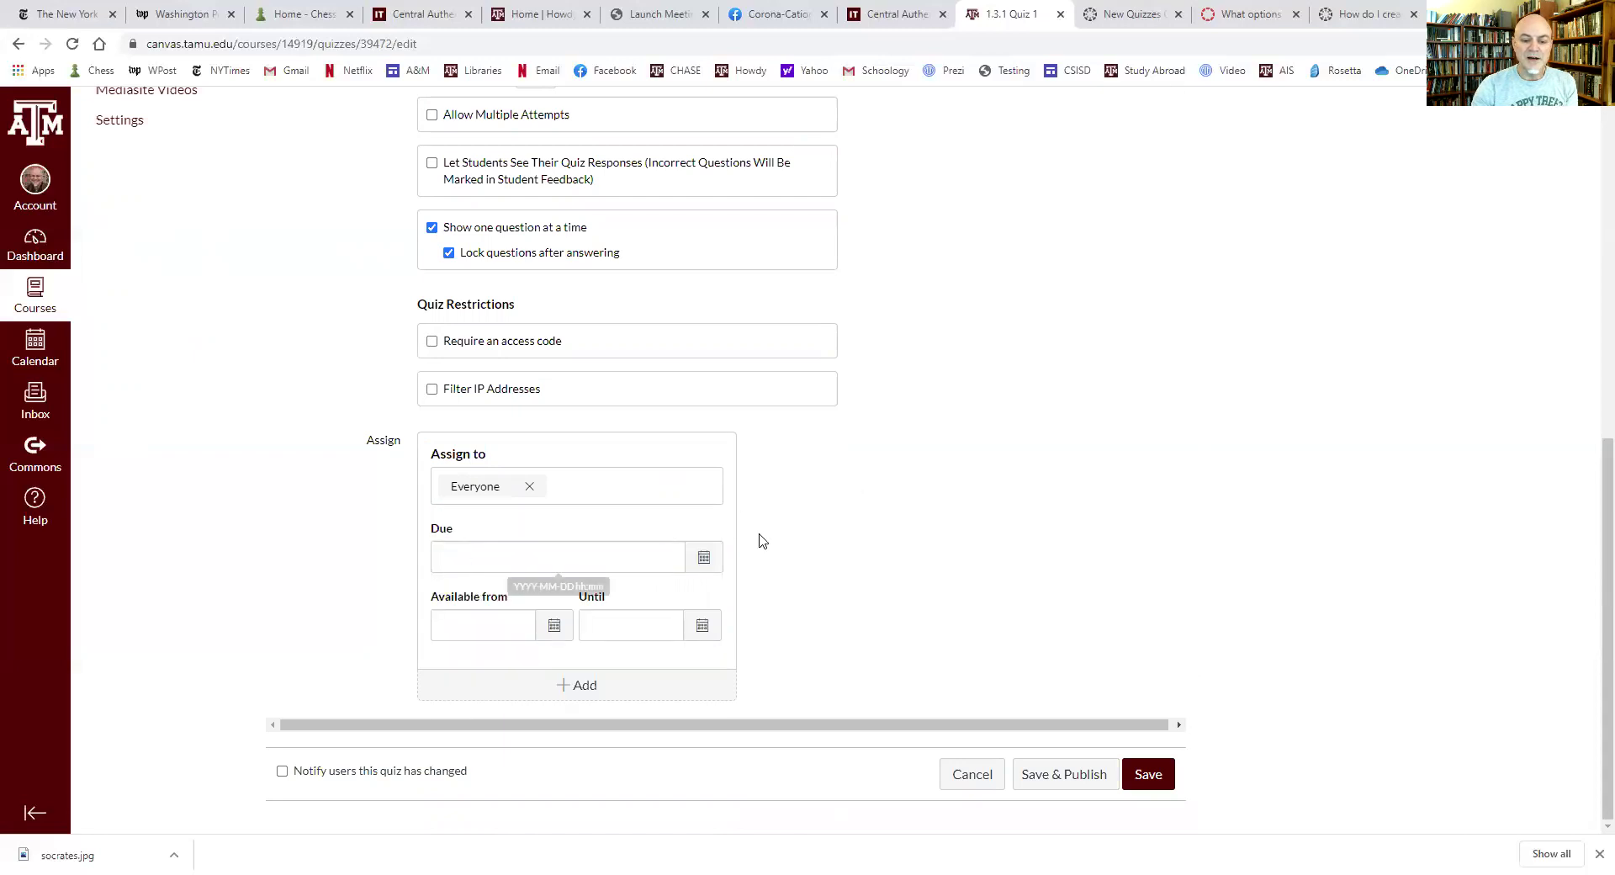
pyautogui.click(704, 557)
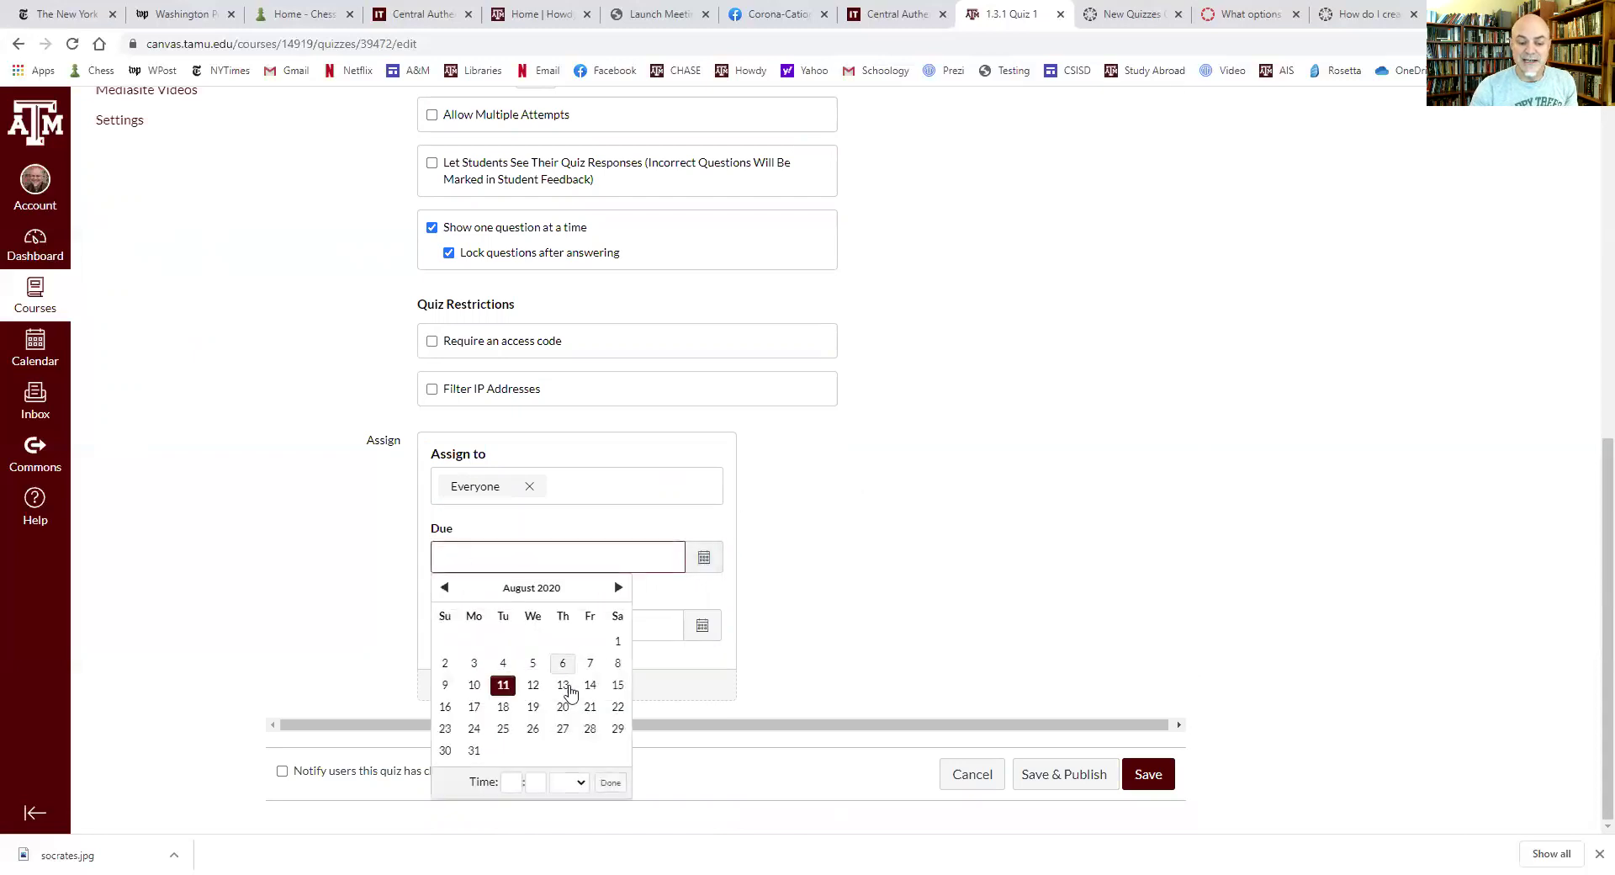
pyautogui.click(533, 685)
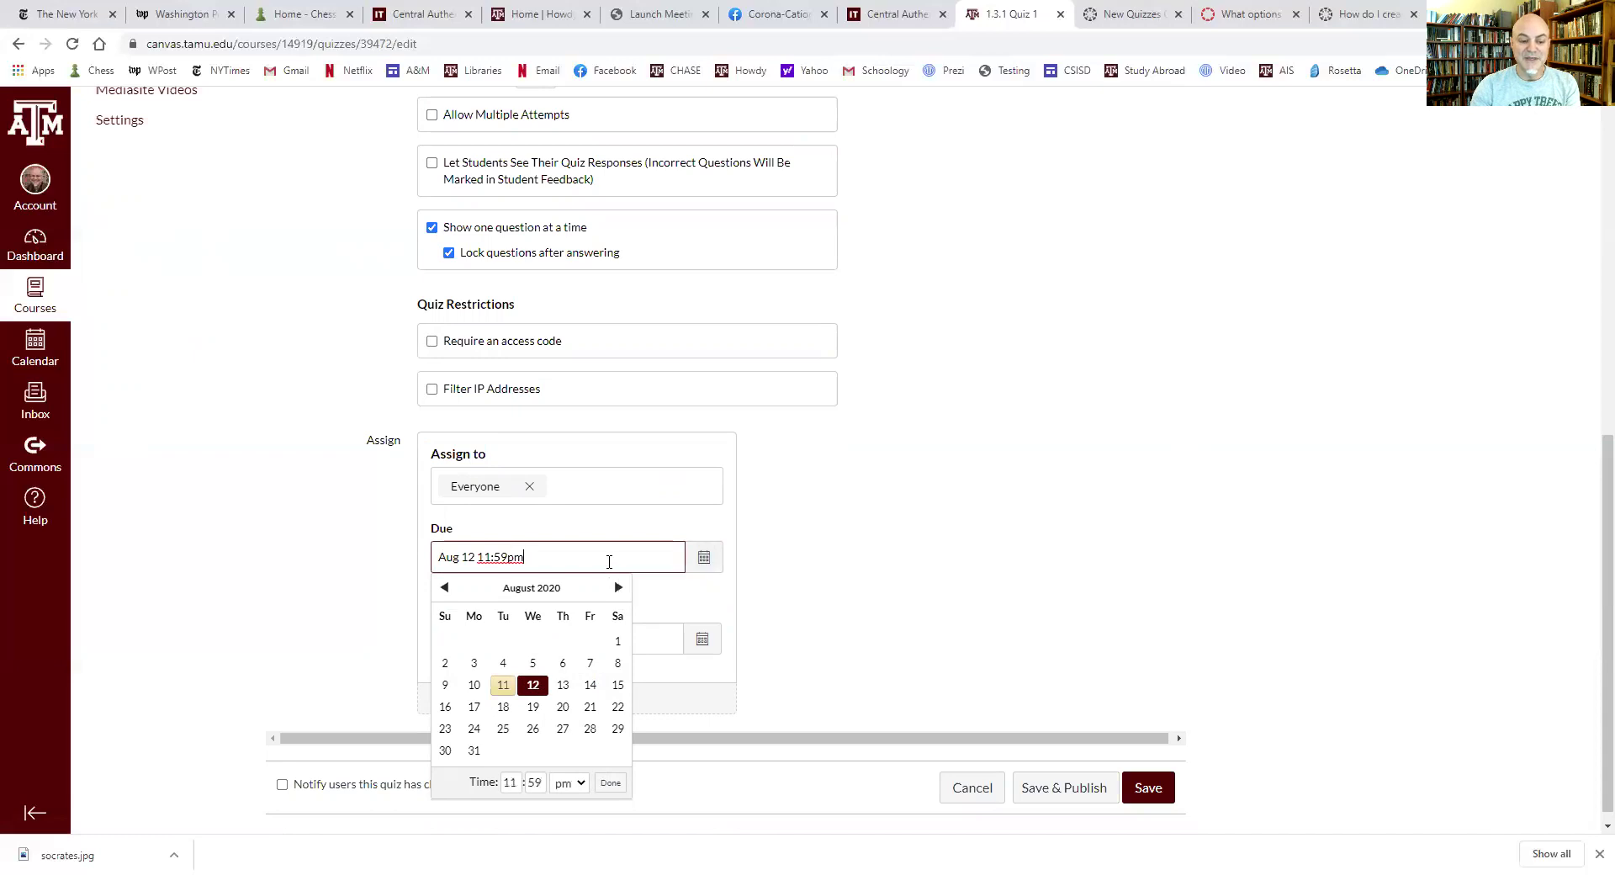
pyautogui.click(664, 638)
# Step: Set the quiz's availability start to Aug 12, 2010 at 10:30am
pyautogui.click(547, 640)
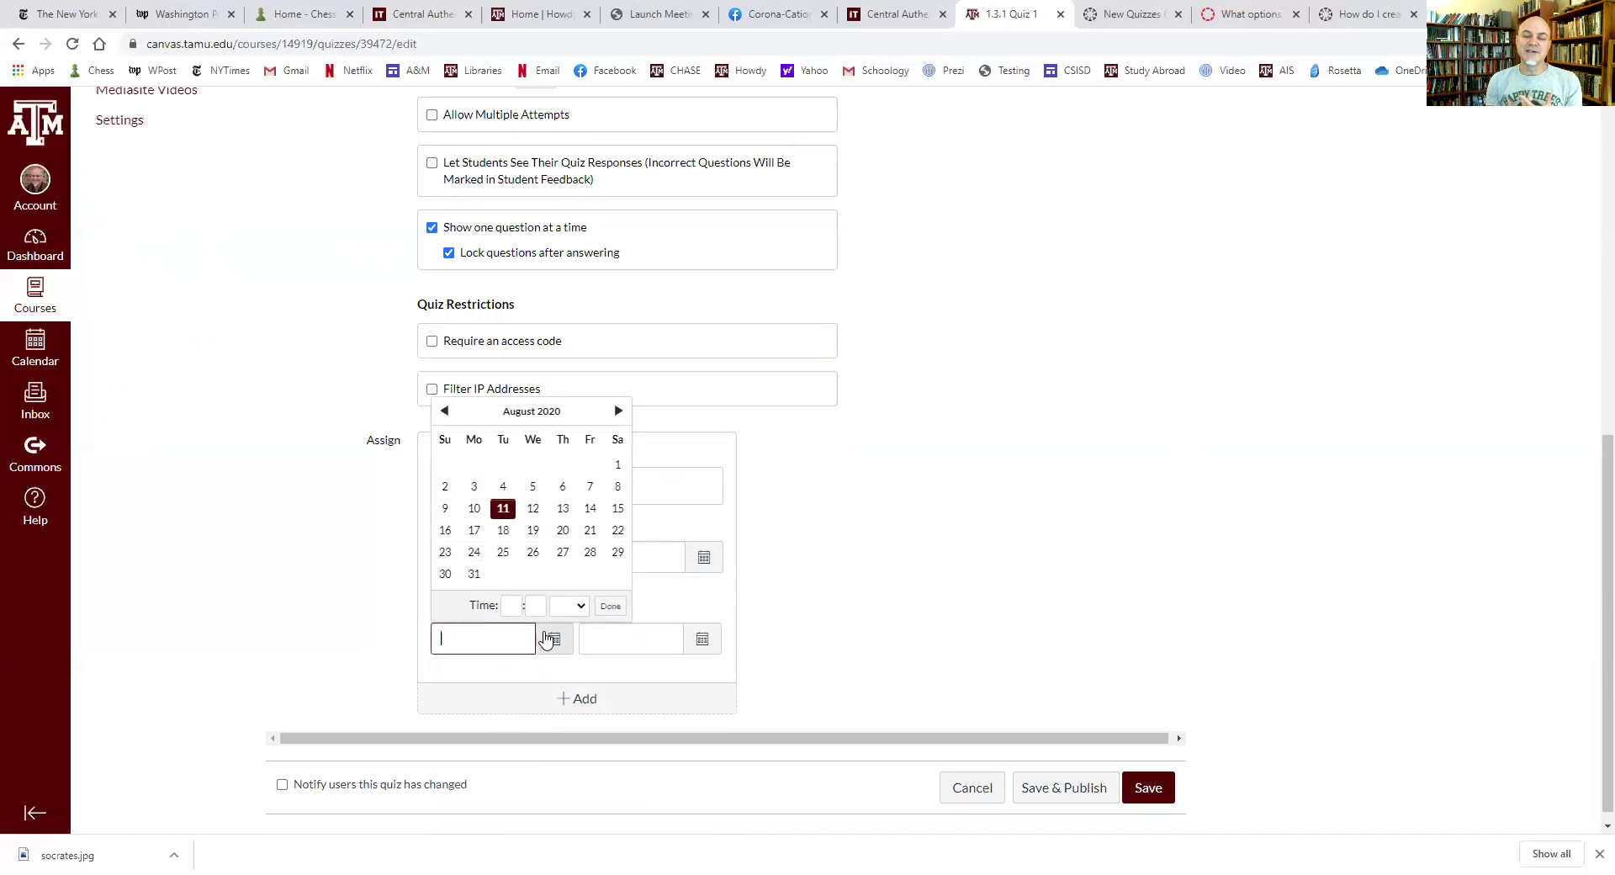
pyautogui.click(533, 508)
pyautogui.moveTo(509, 639)
pyautogui.mouseDown()
pyautogui.moveTo(472, 638)
pyautogui.moveTo(484, 639)
pyautogui.mouseUp()
pyautogui.press('BackSpace')
pyautogui.press('BackSpace')
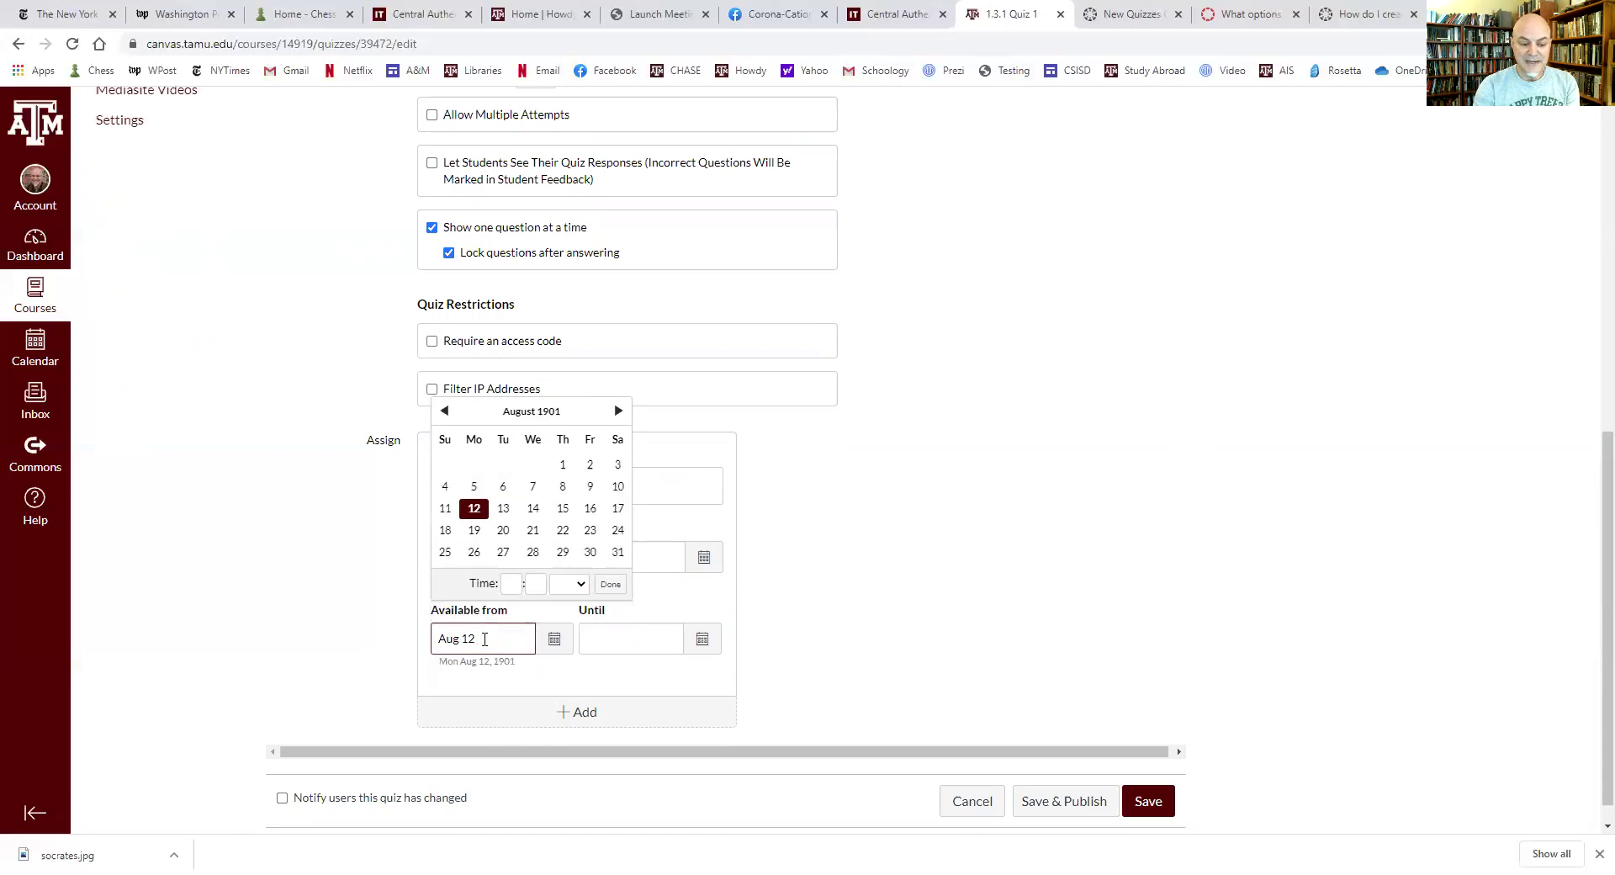
pyautogui.write('10')
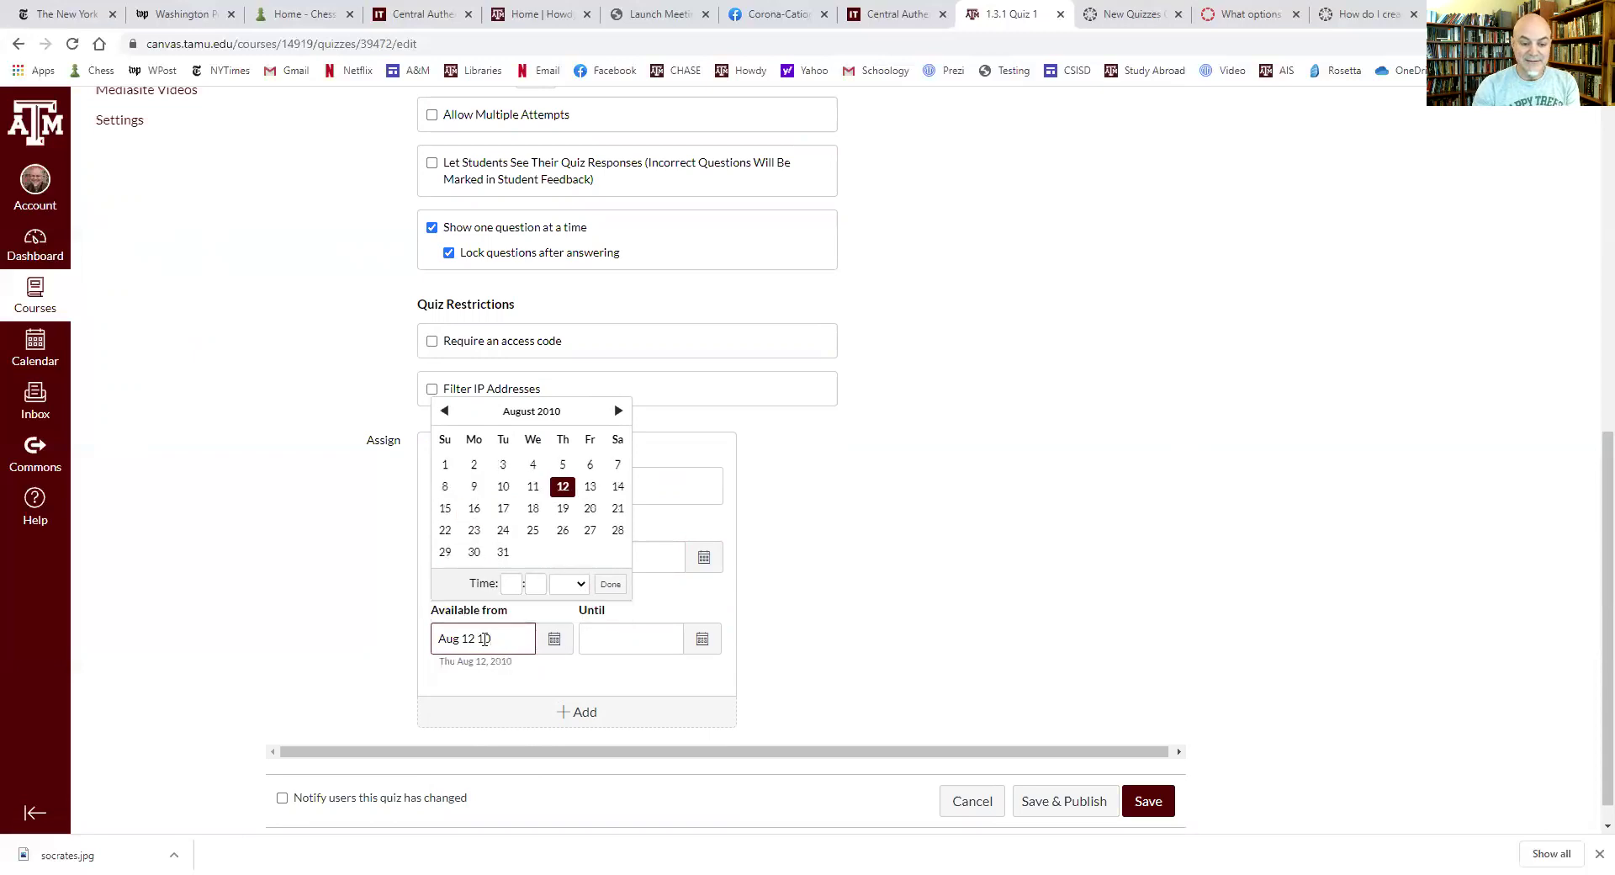
pyautogui.click(507, 586)
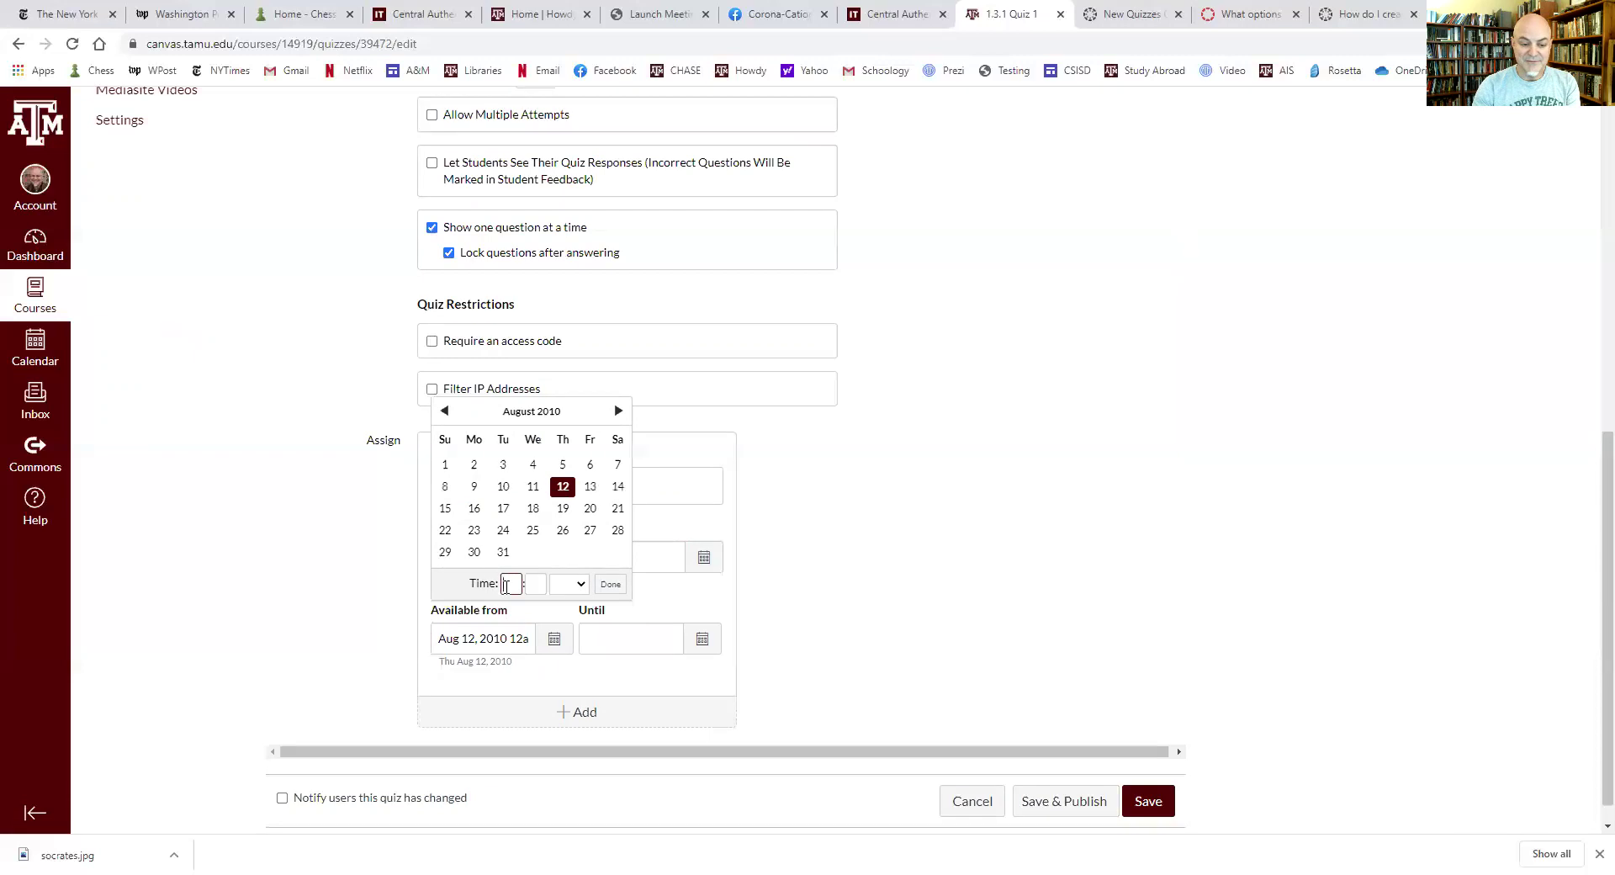
pyautogui.click(563, 586)
pyautogui.click(562, 621)
pyautogui.click(543, 588)
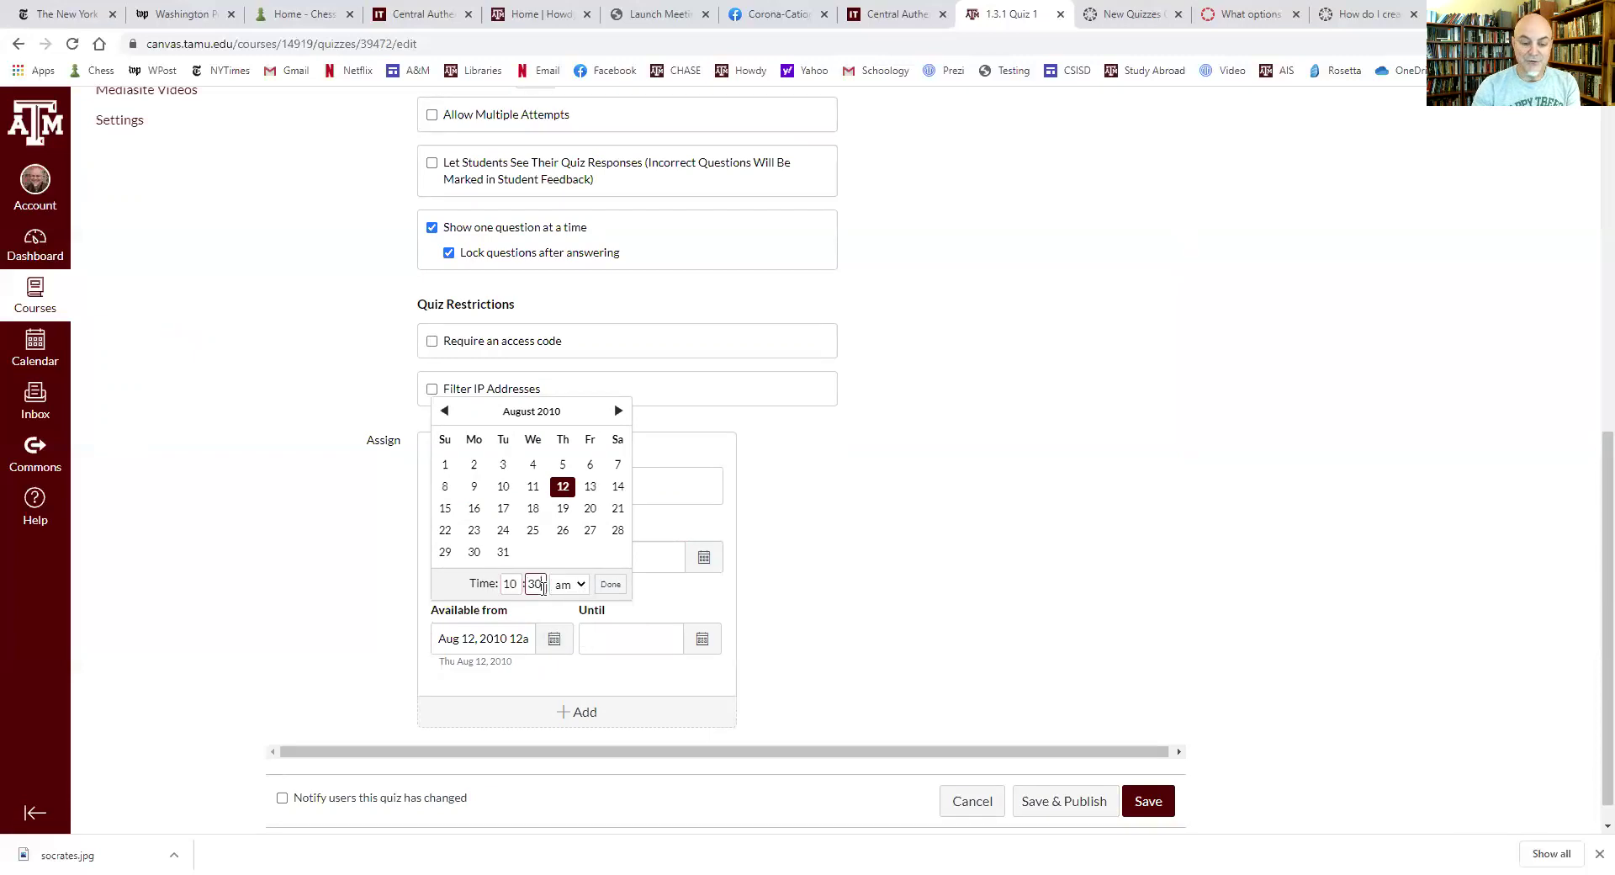
pyautogui.click(610, 584)
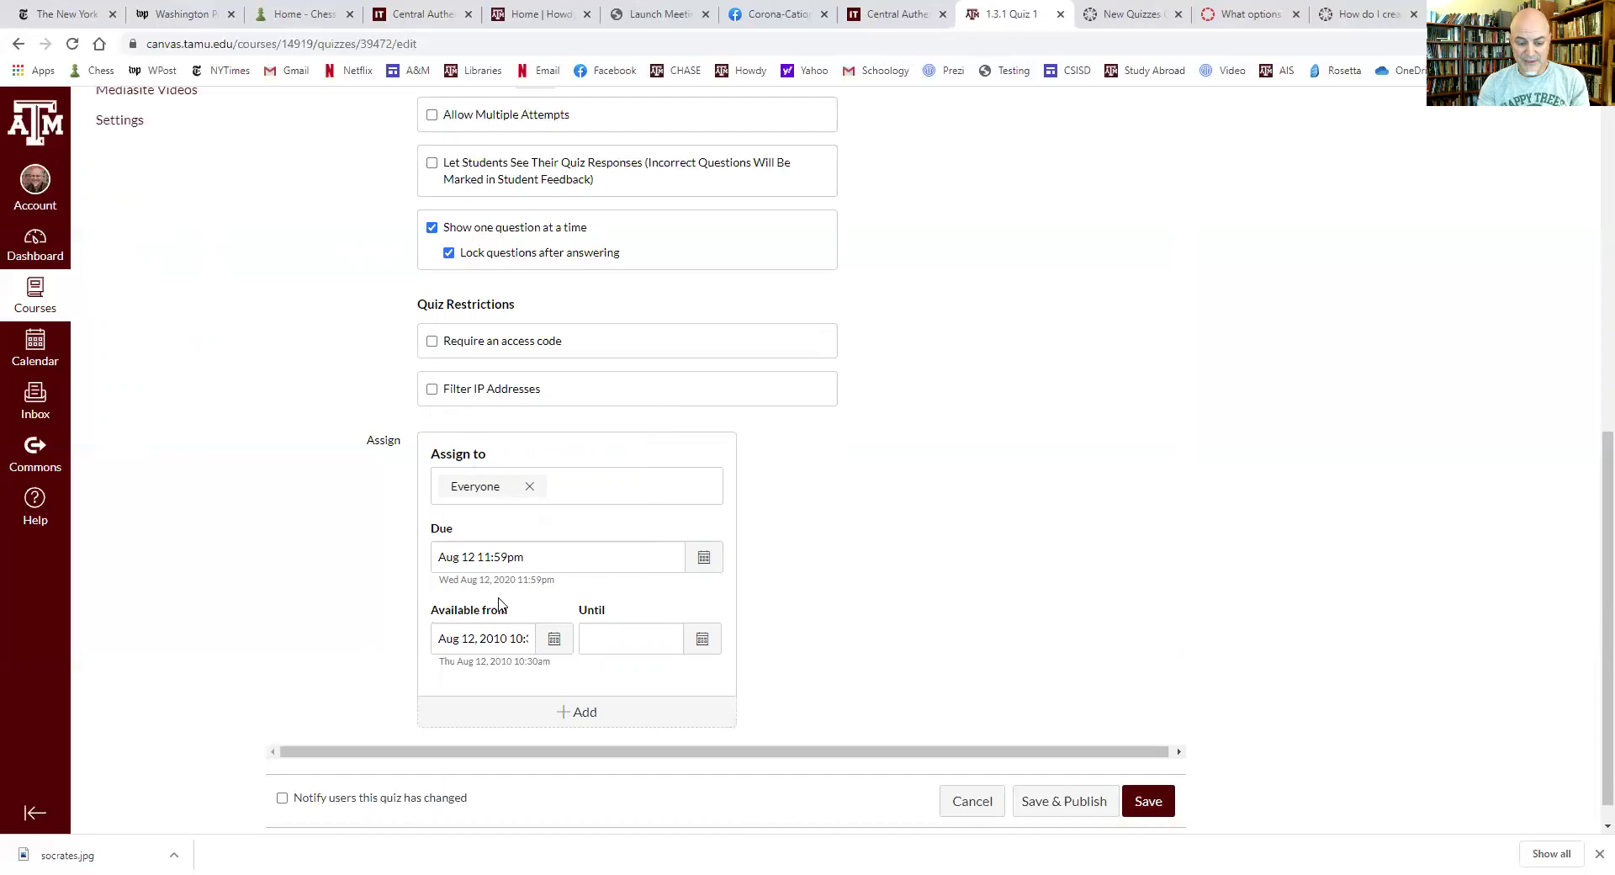
# Step: Set the quiz's availability end to Aug 14, 2020 at 11:59pm
pyautogui.click(704, 639)
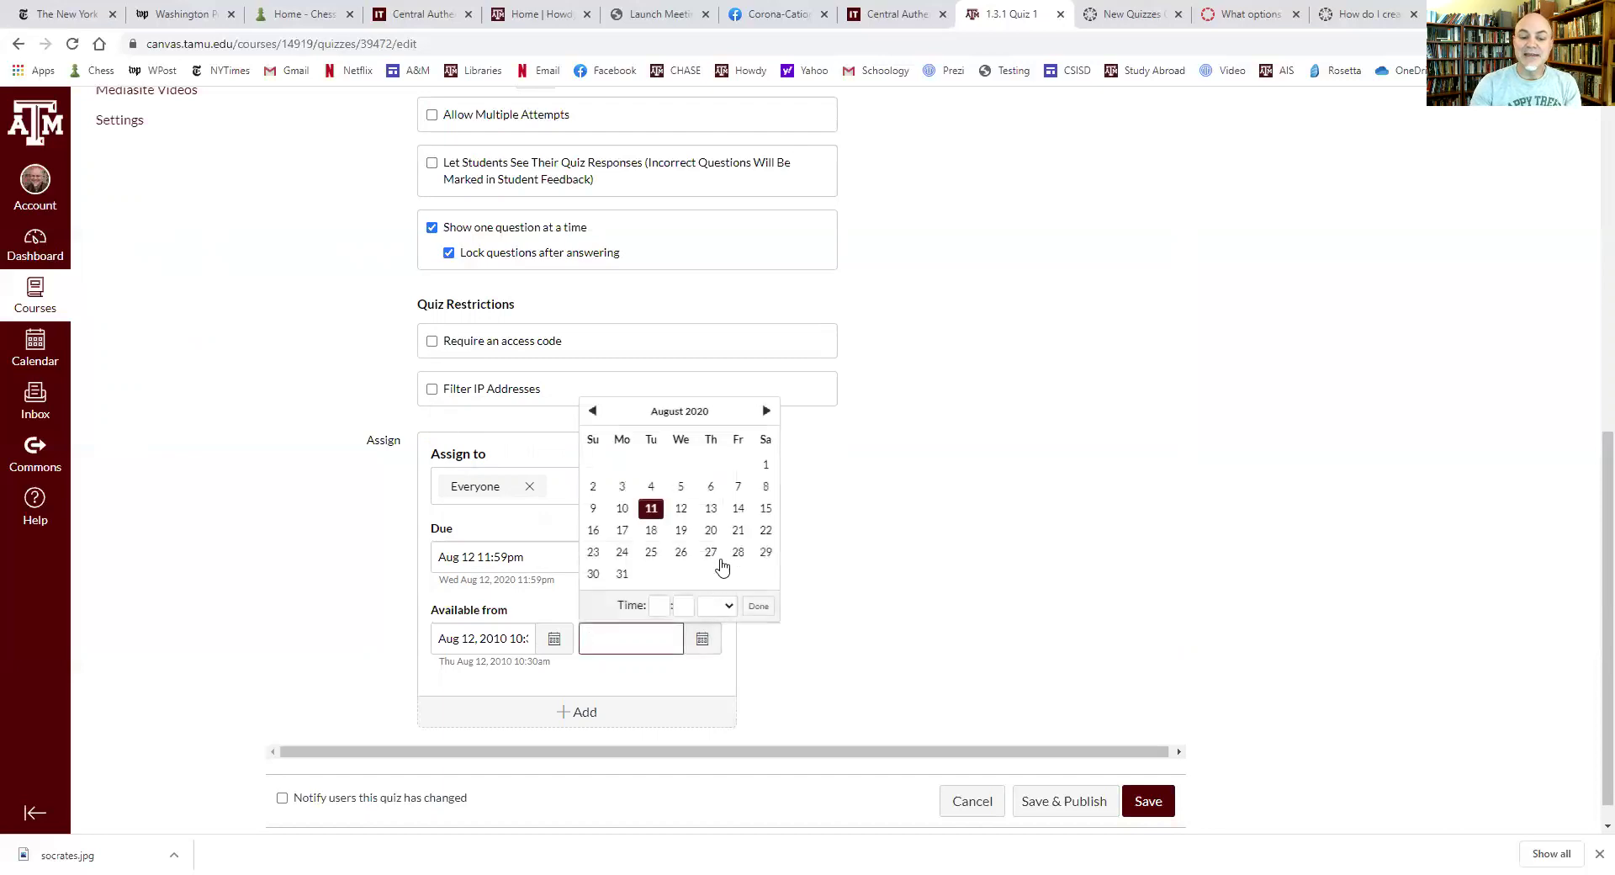
pyautogui.click(738, 508)
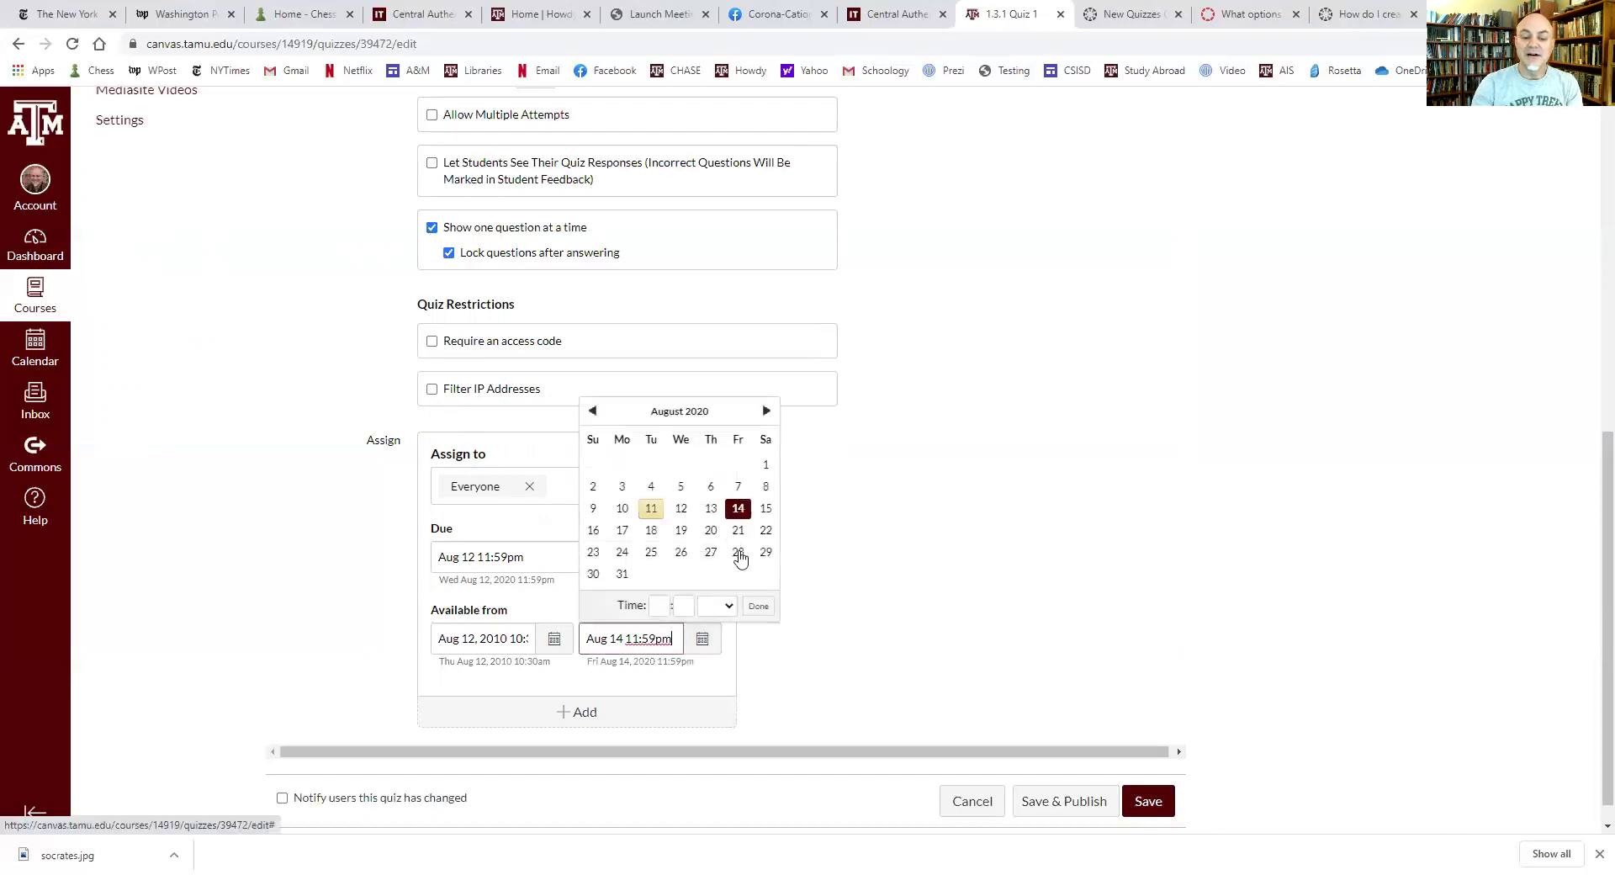
# Step: Review the quiz settings and try to save the quiz with its entered due date and availability window
pyautogui.click(760, 607)
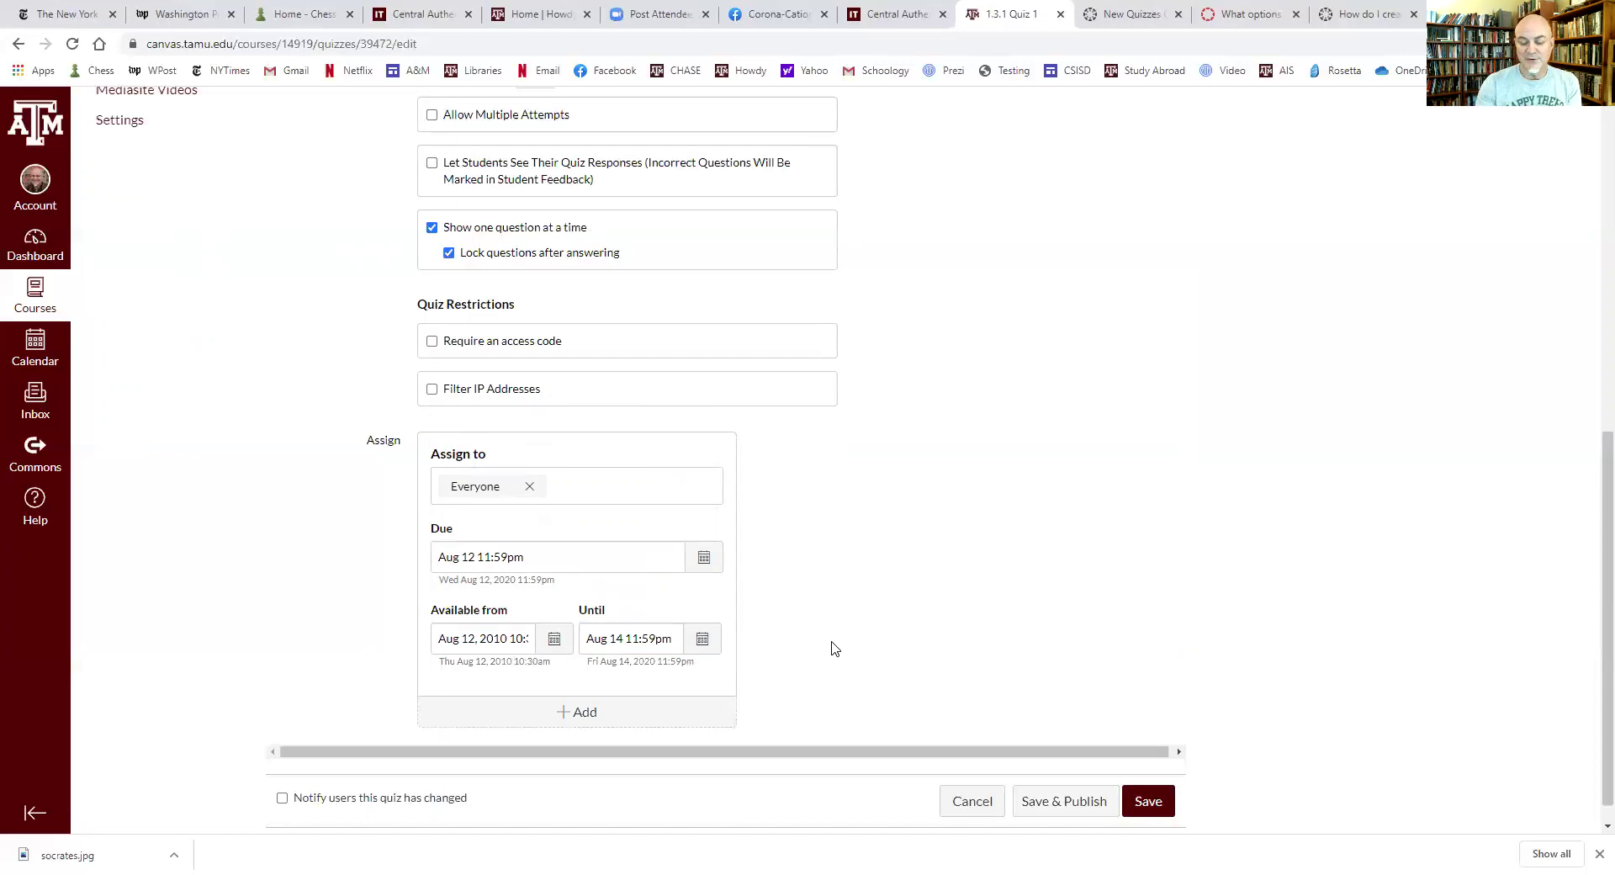
pyautogui.scroll(1, 904, 627)
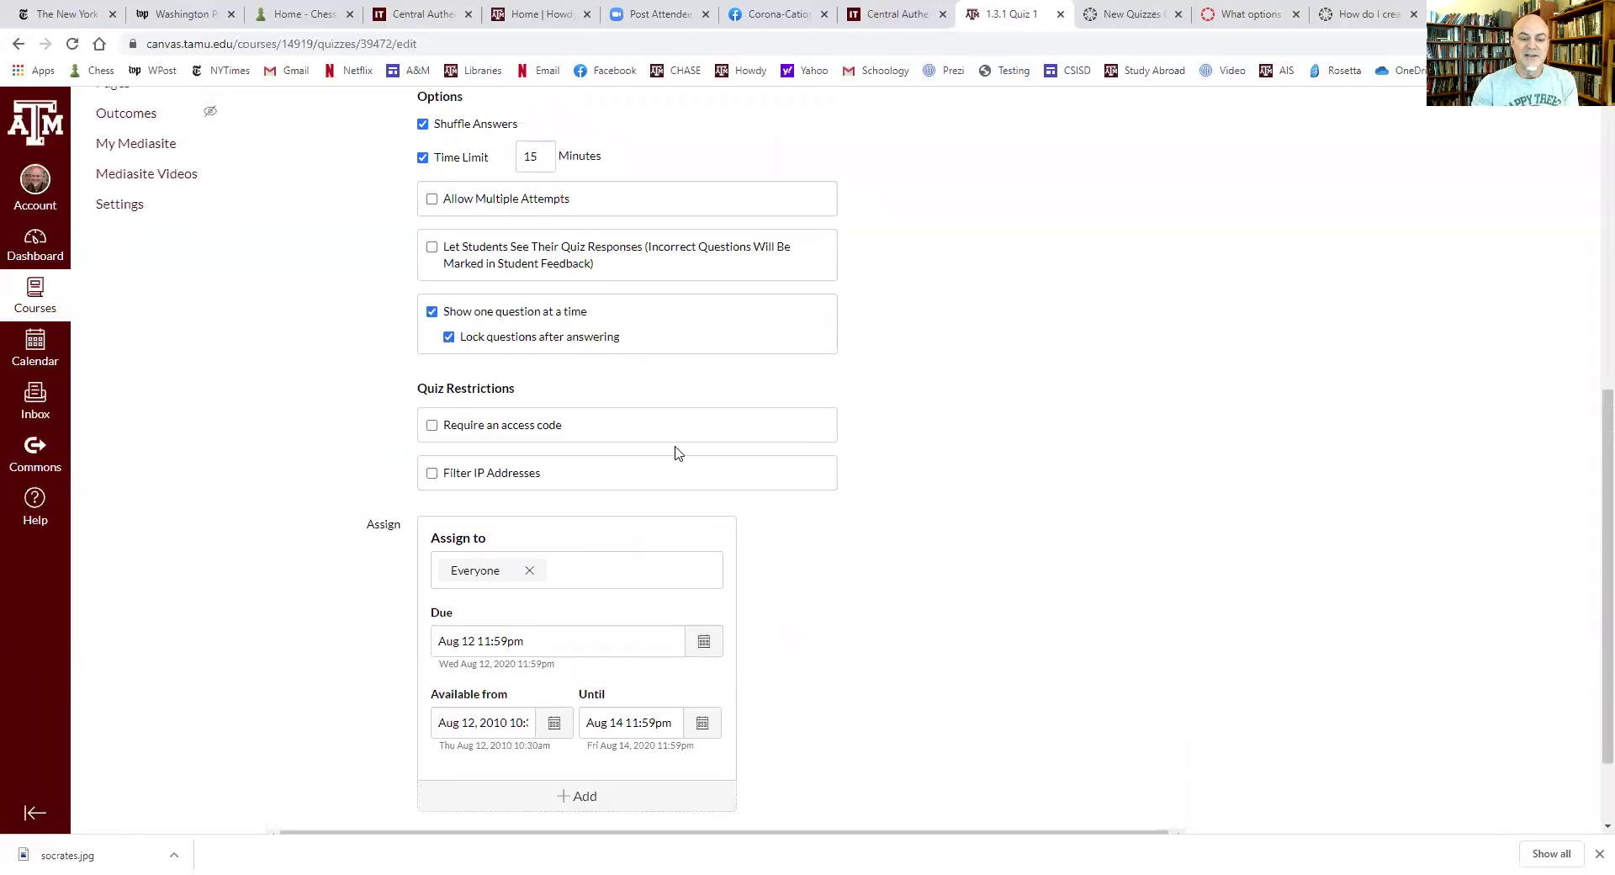
pyautogui.scroll(-1, 739, 558)
pyautogui.scroll(8, 809, 648)
pyautogui.scroll(-8, 799, 637)
pyautogui.click(1164, 785)
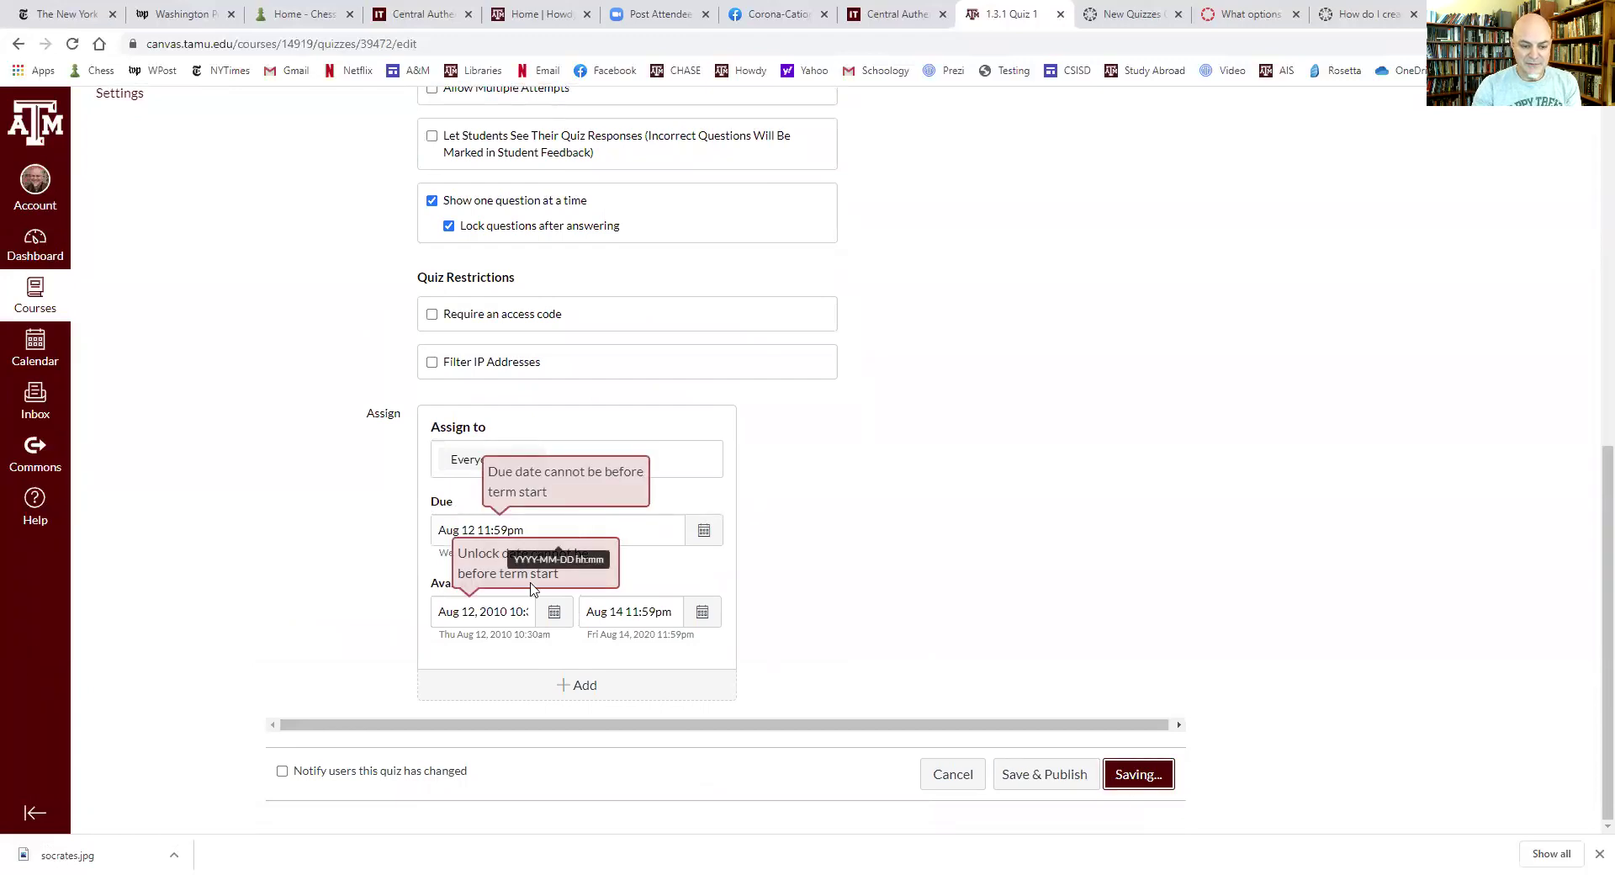
# Step: Try to save the quiz with its availability start moved to Aug 11, 2010
pyautogui.click(554, 613)
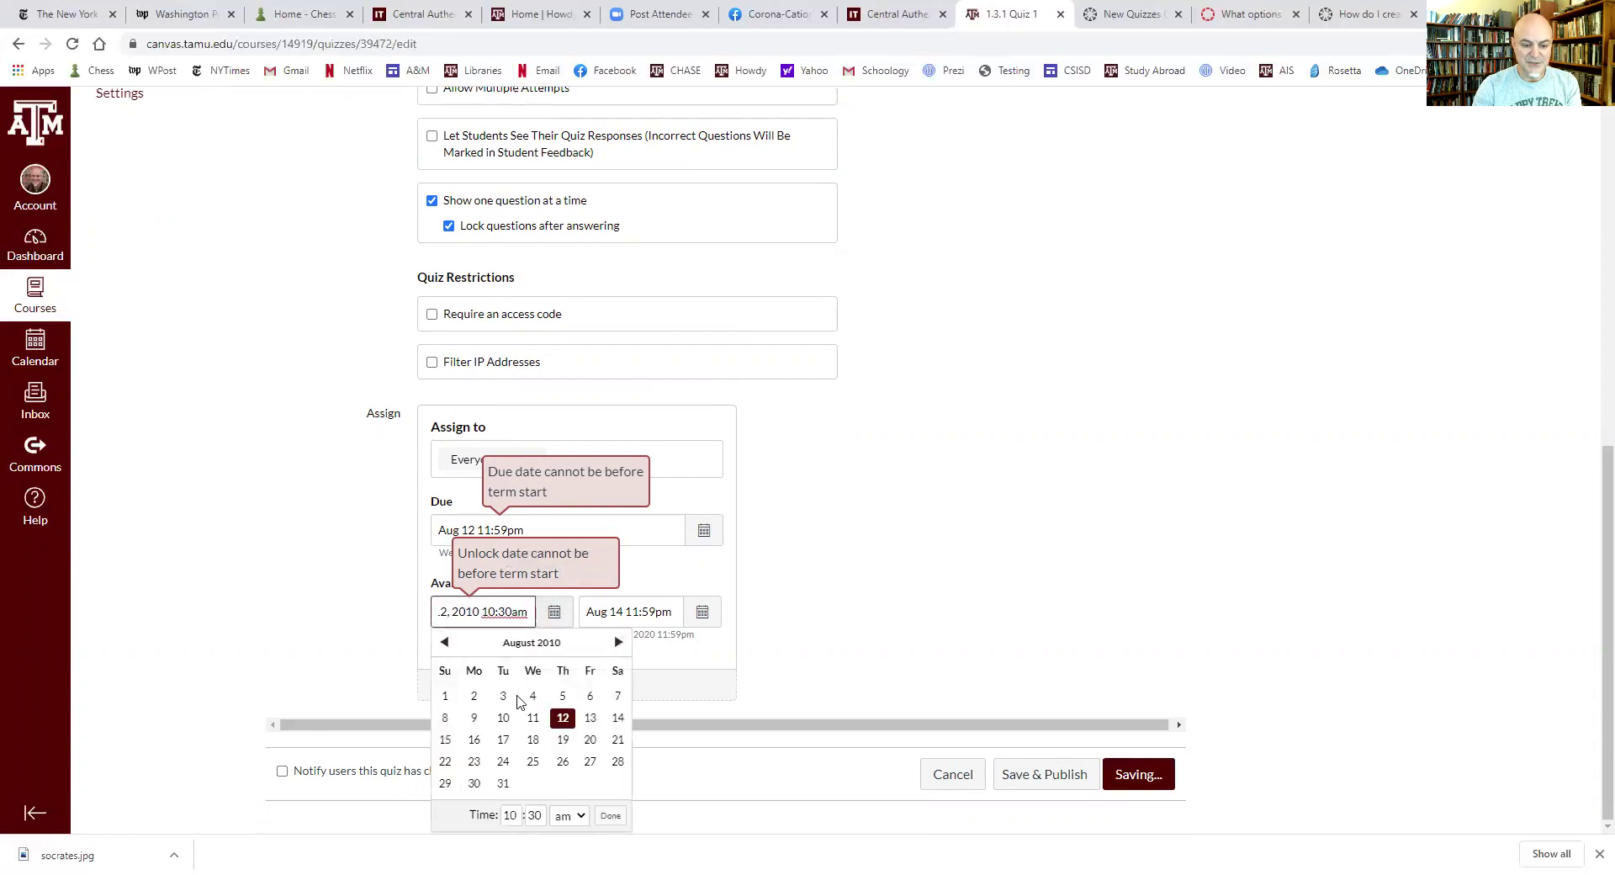
pyautogui.click(532, 717)
pyautogui.click(1133, 782)
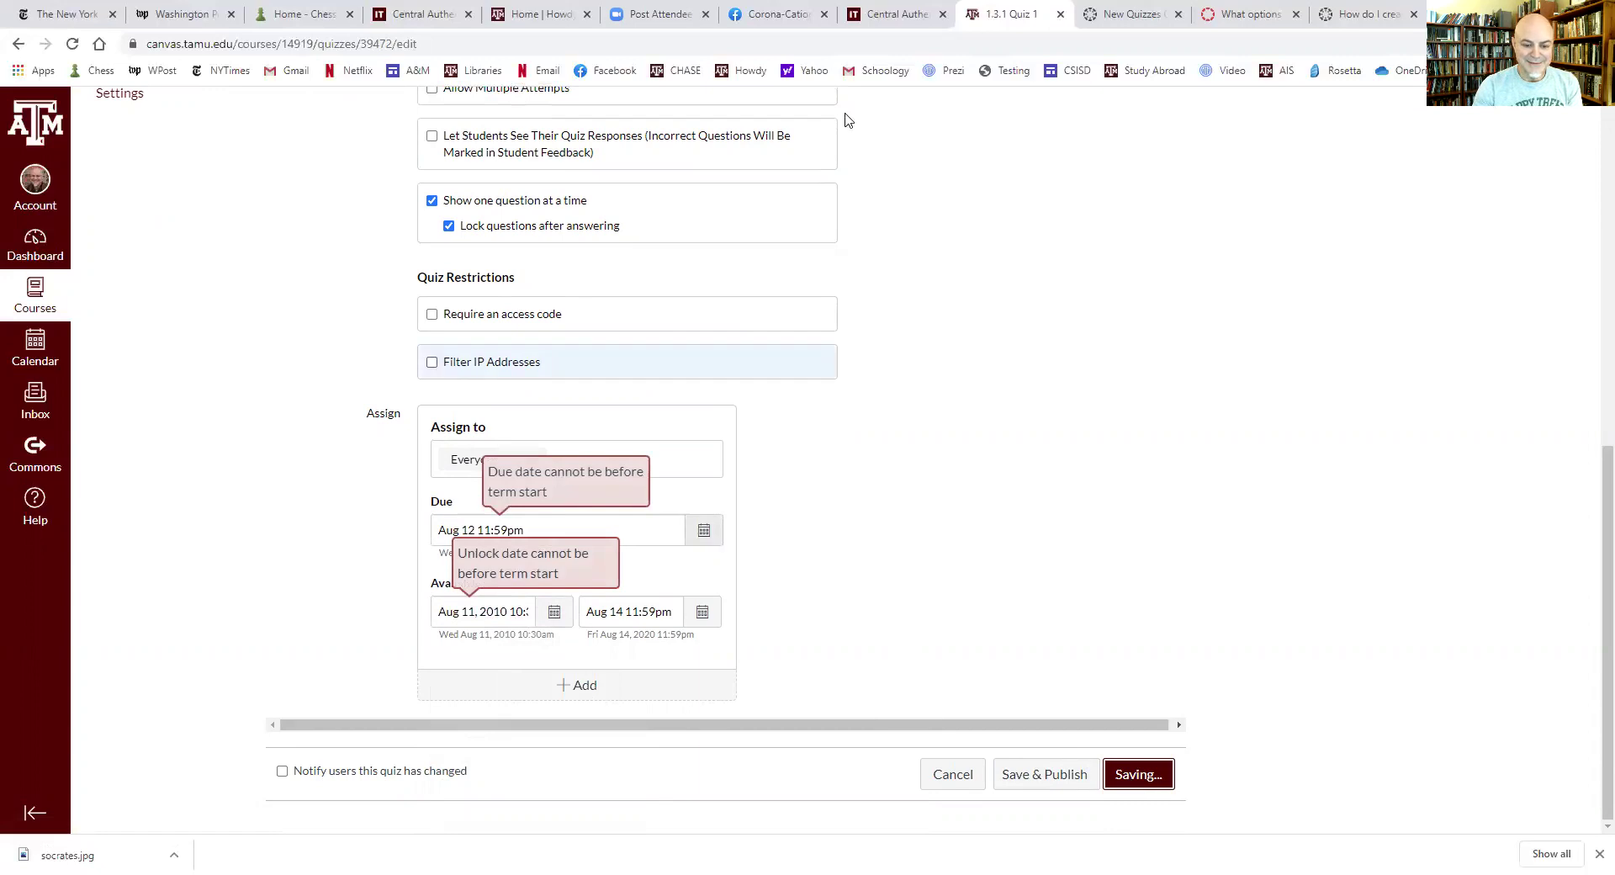
# Step: Clear the quiz's due date and both availability dates, and save the quiz
pyautogui.tripleClick(493, 613)
pyautogui.press('BackSpace')
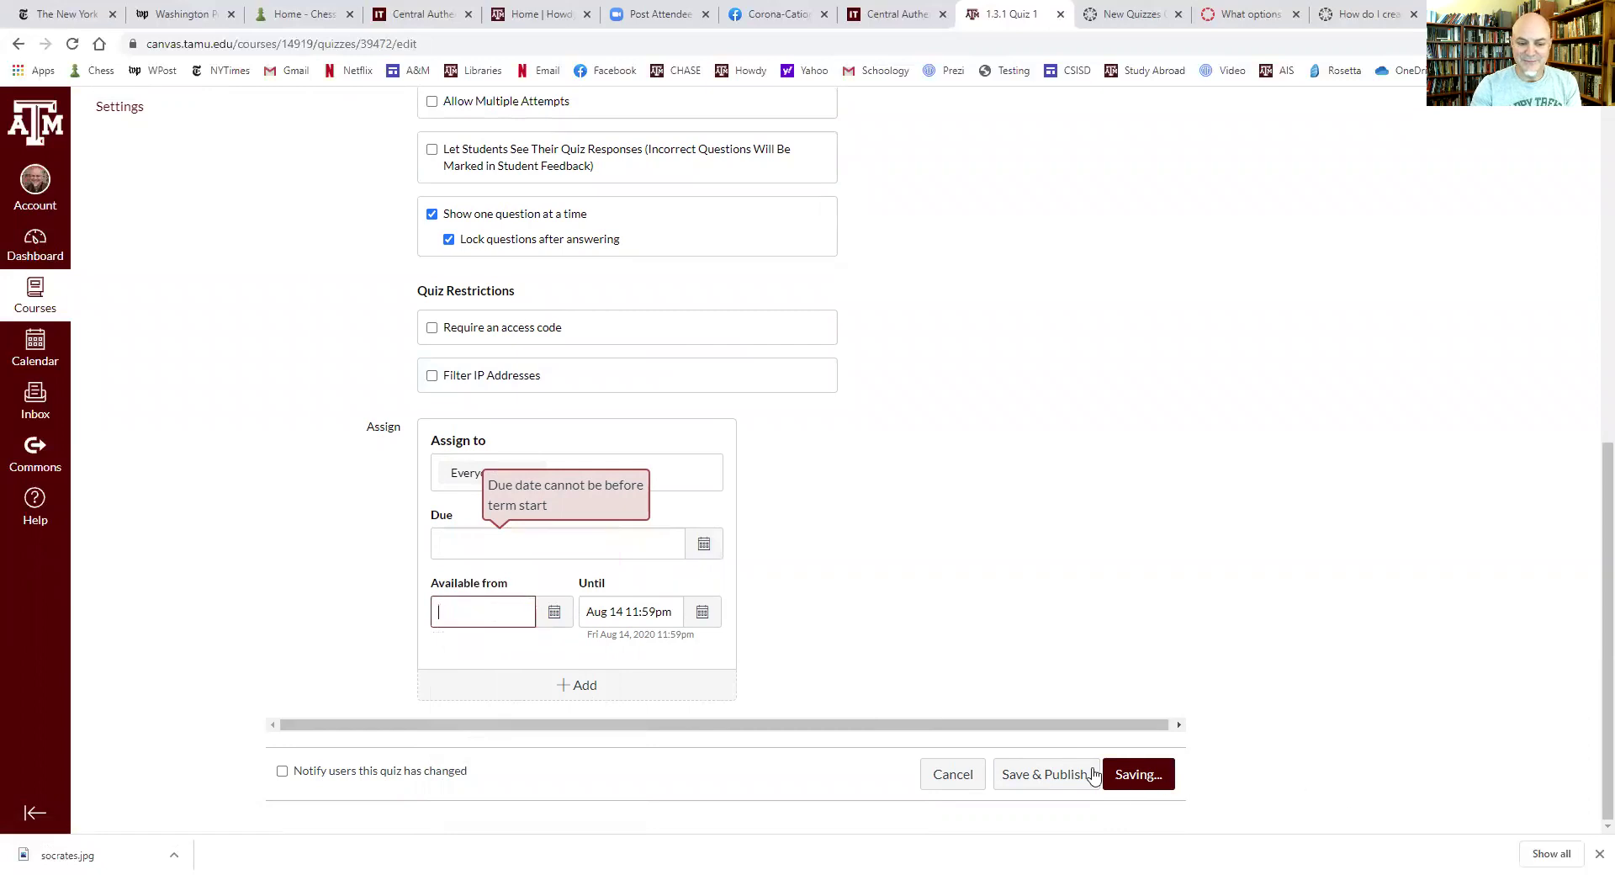
pyautogui.click(617, 611)
pyautogui.doubleClick(618, 611)
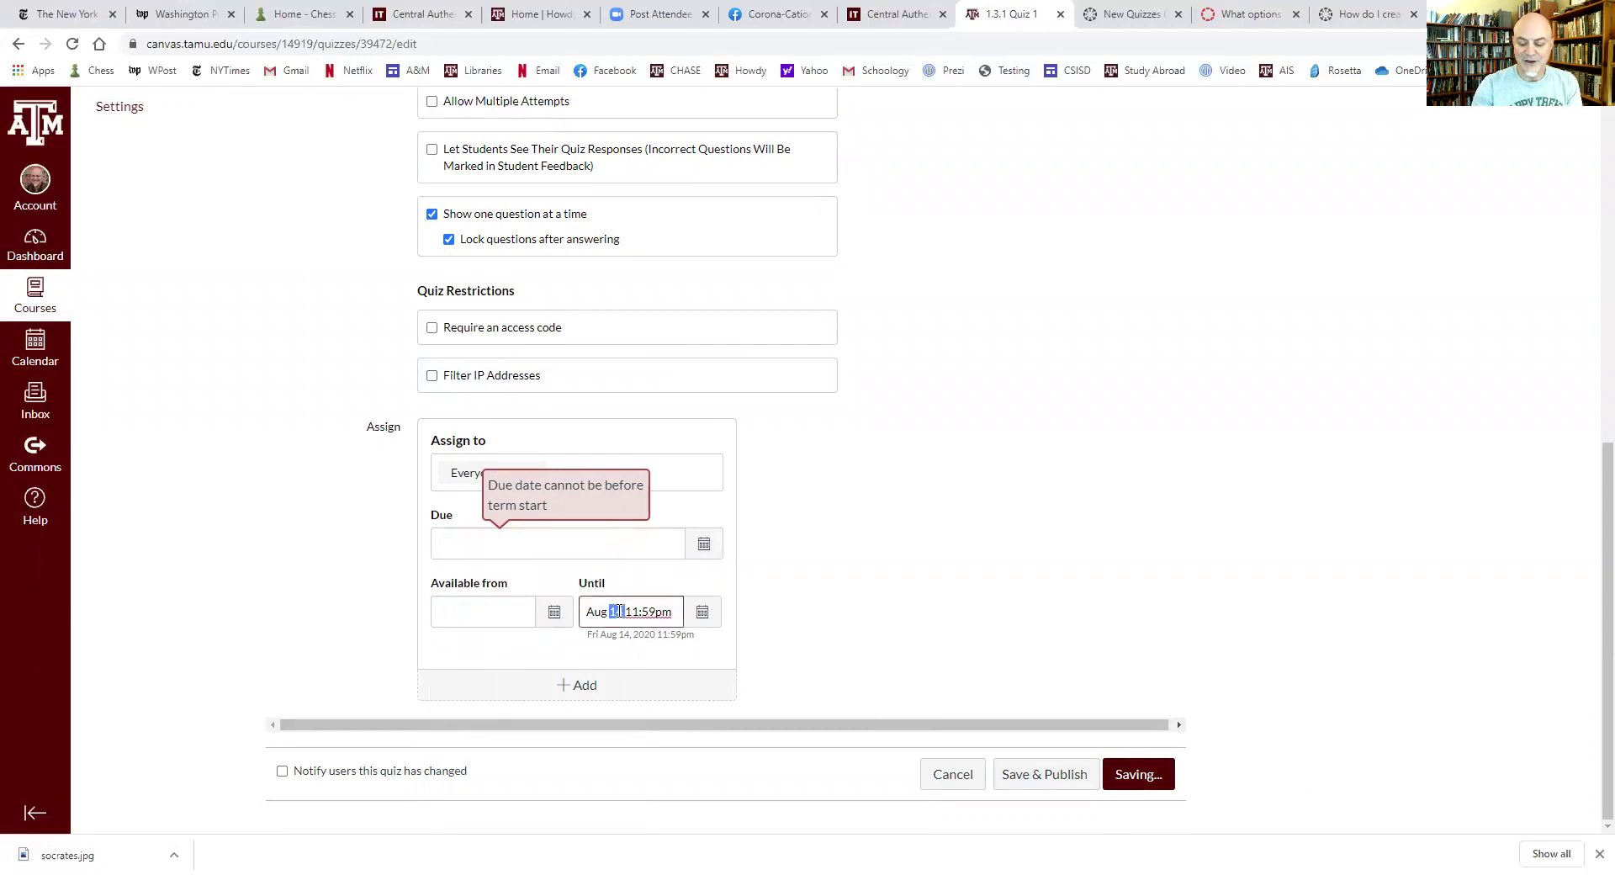
pyautogui.tripleClick(659, 613)
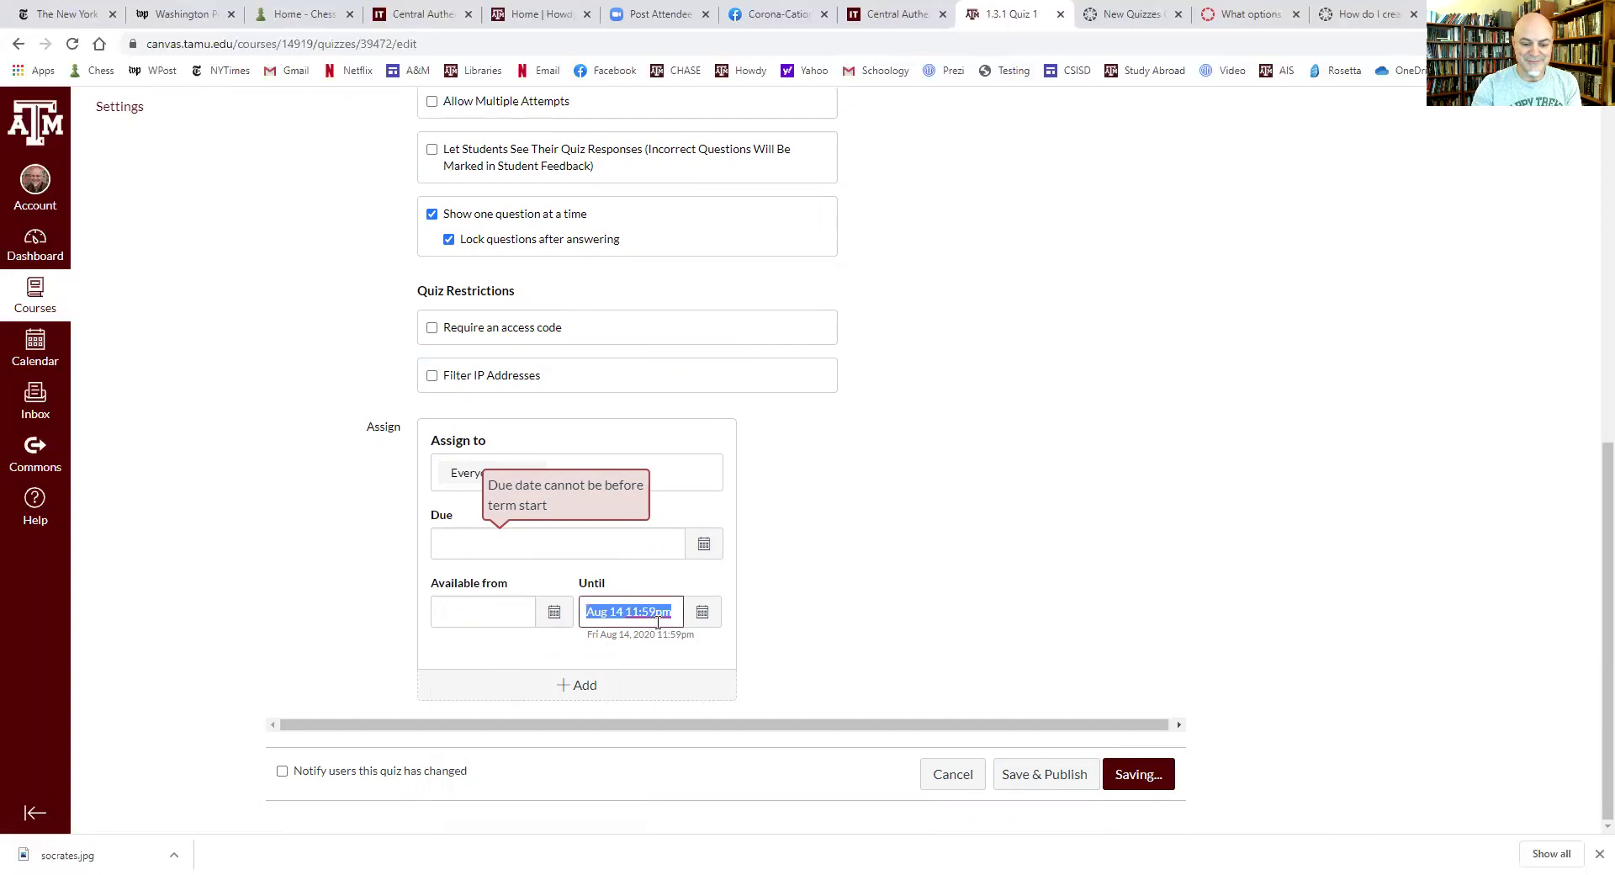
pyautogui.press('BackSpace')
pyautogui.click(1132, 774)
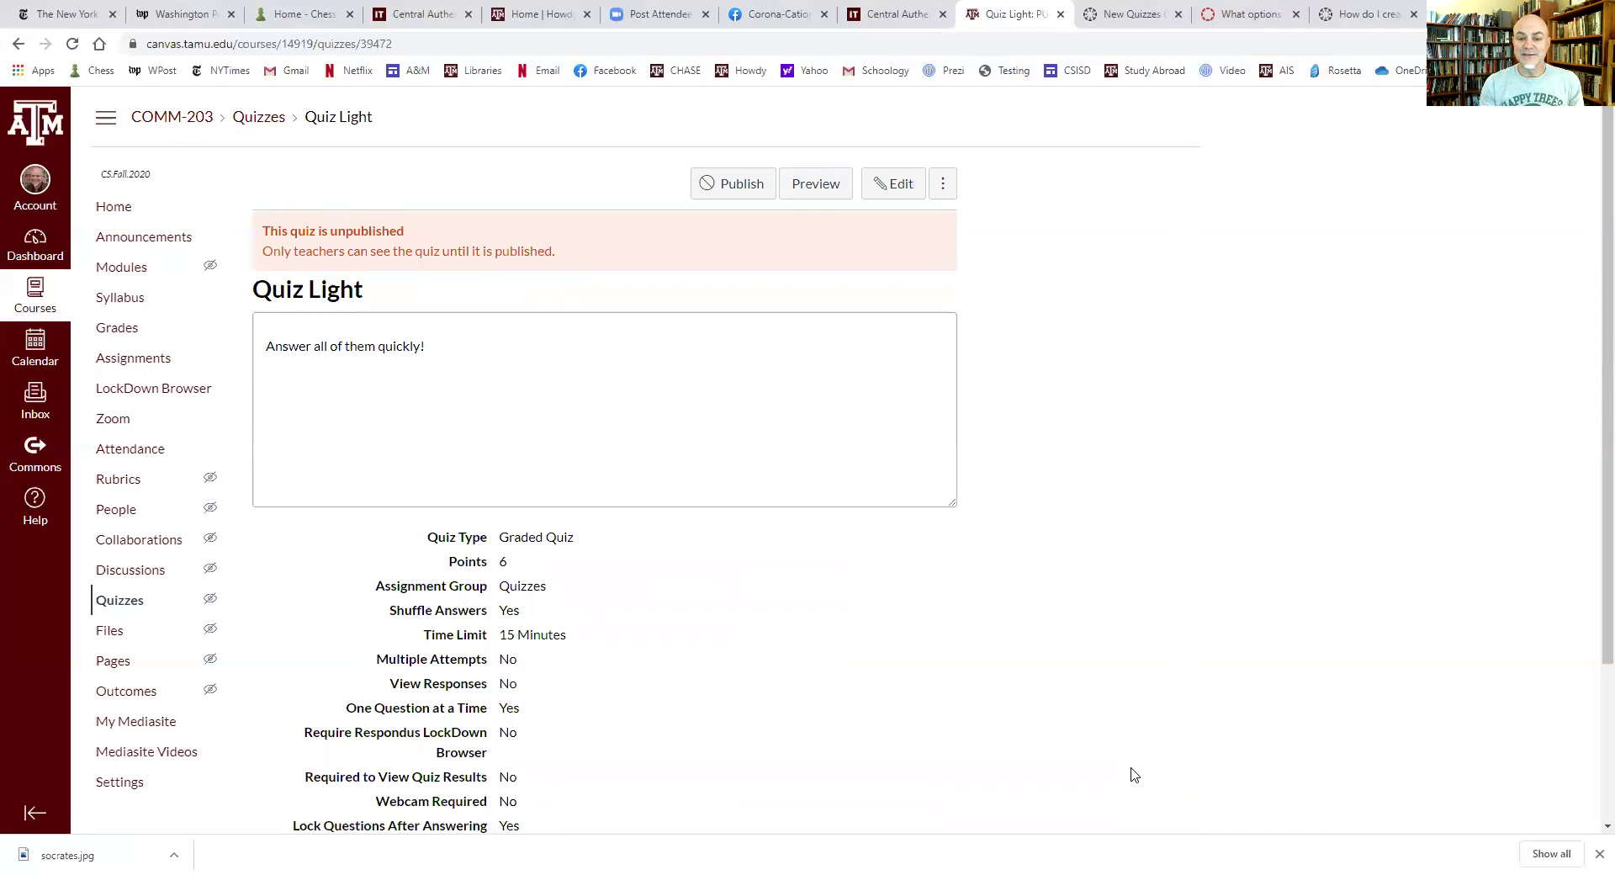
# Step: Reopen Quiz Light for editing, look through its list of questions, and save the quiz
pyautogui.click(898, 189)
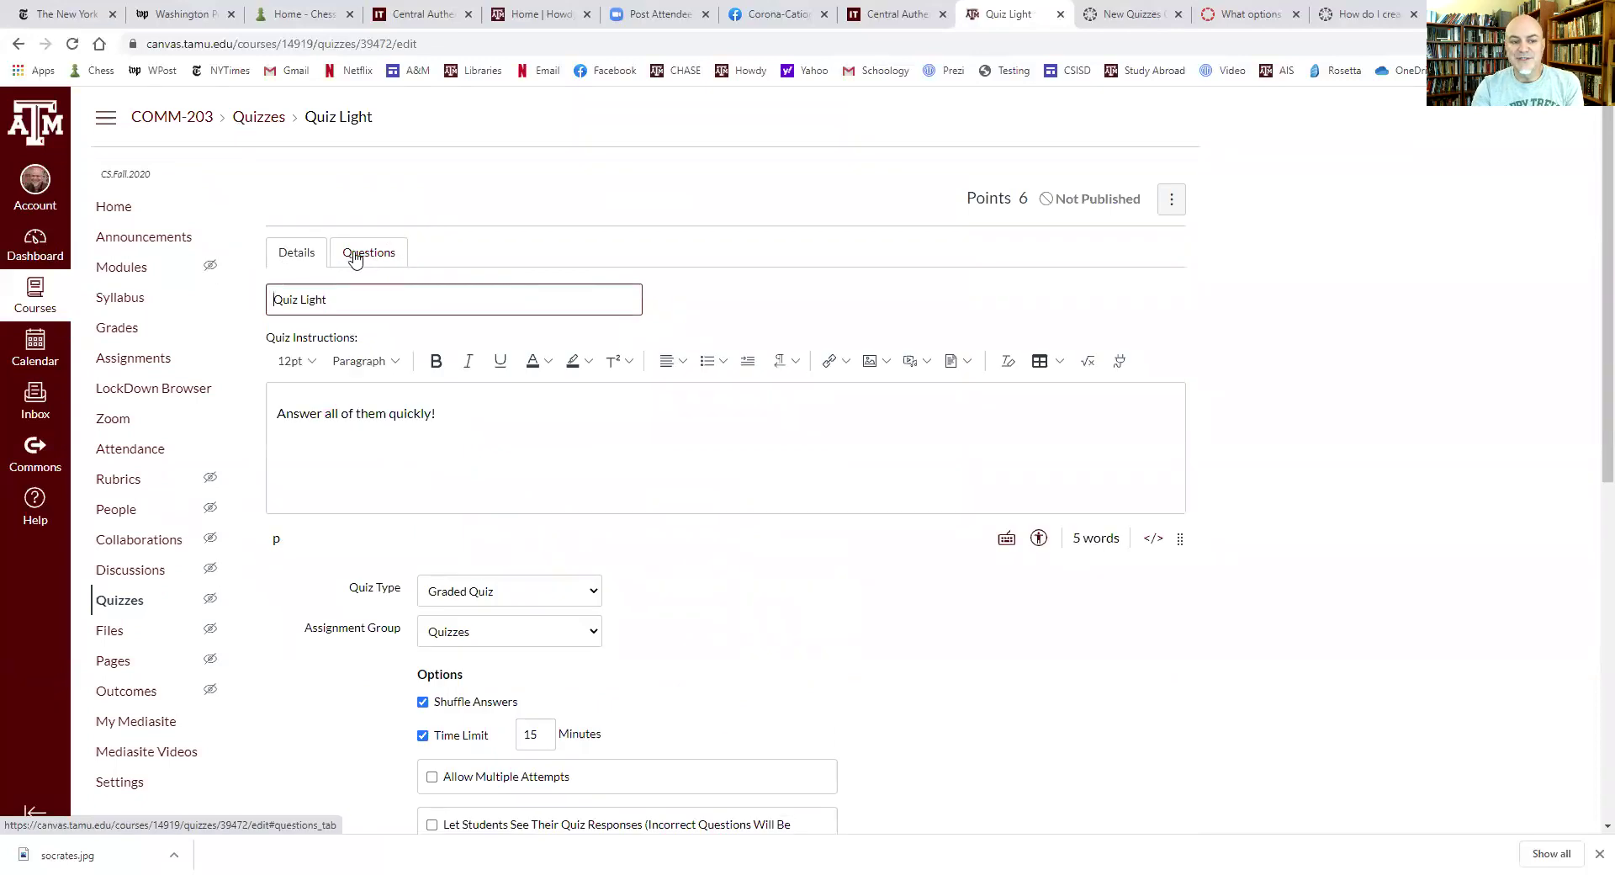
pyautogui.click(359, 252)
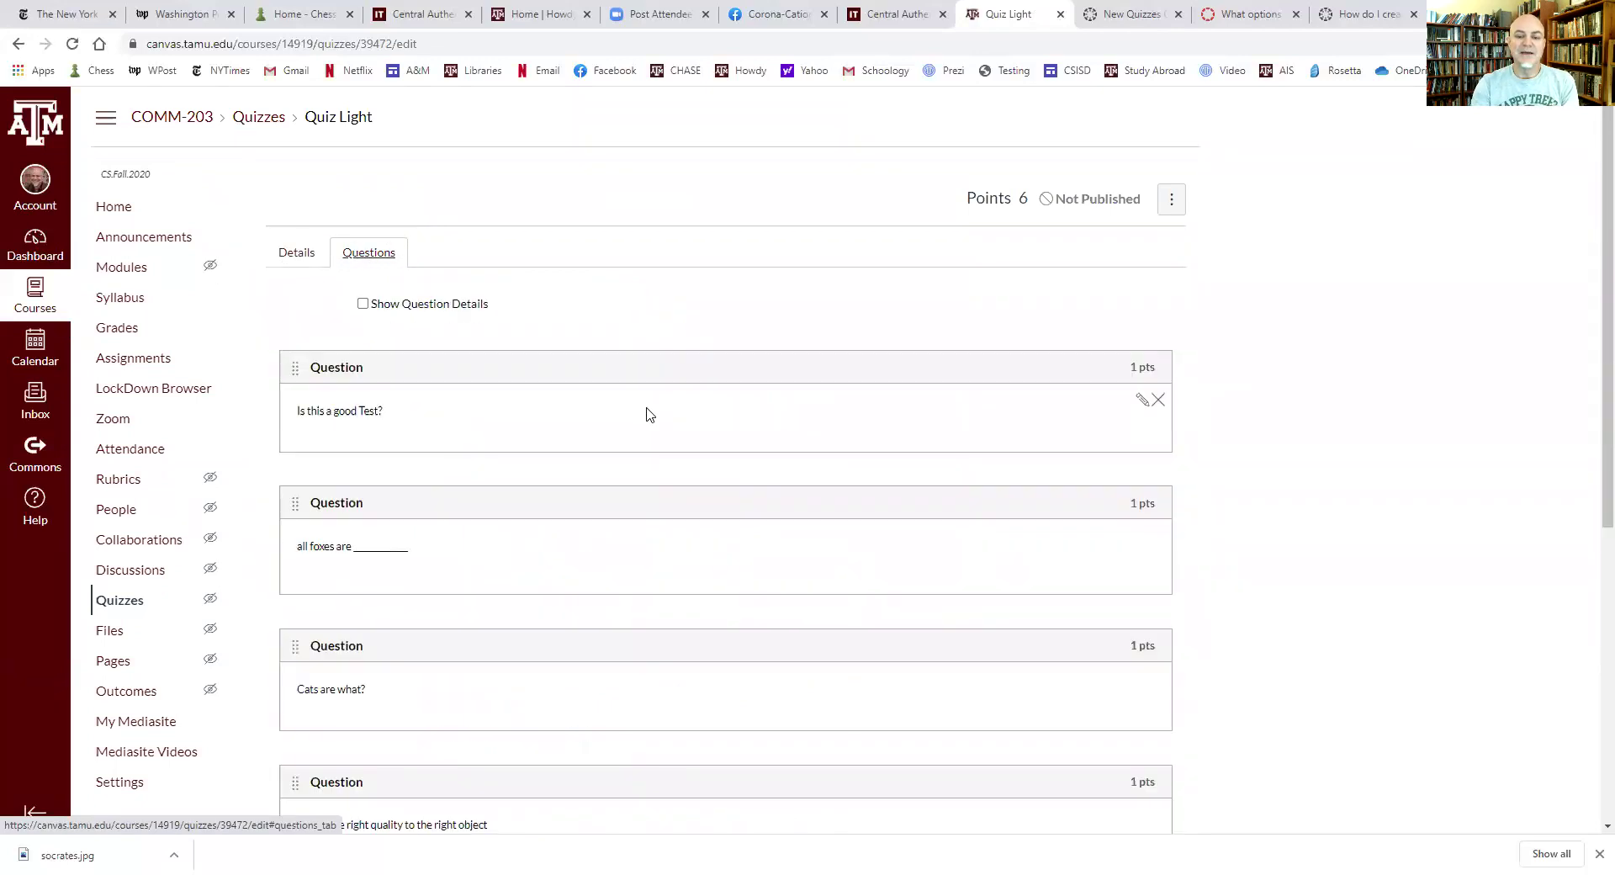
pyautogui.scroll(-6, 552, 404)
pyautogui.scroll(6, 589, 442)
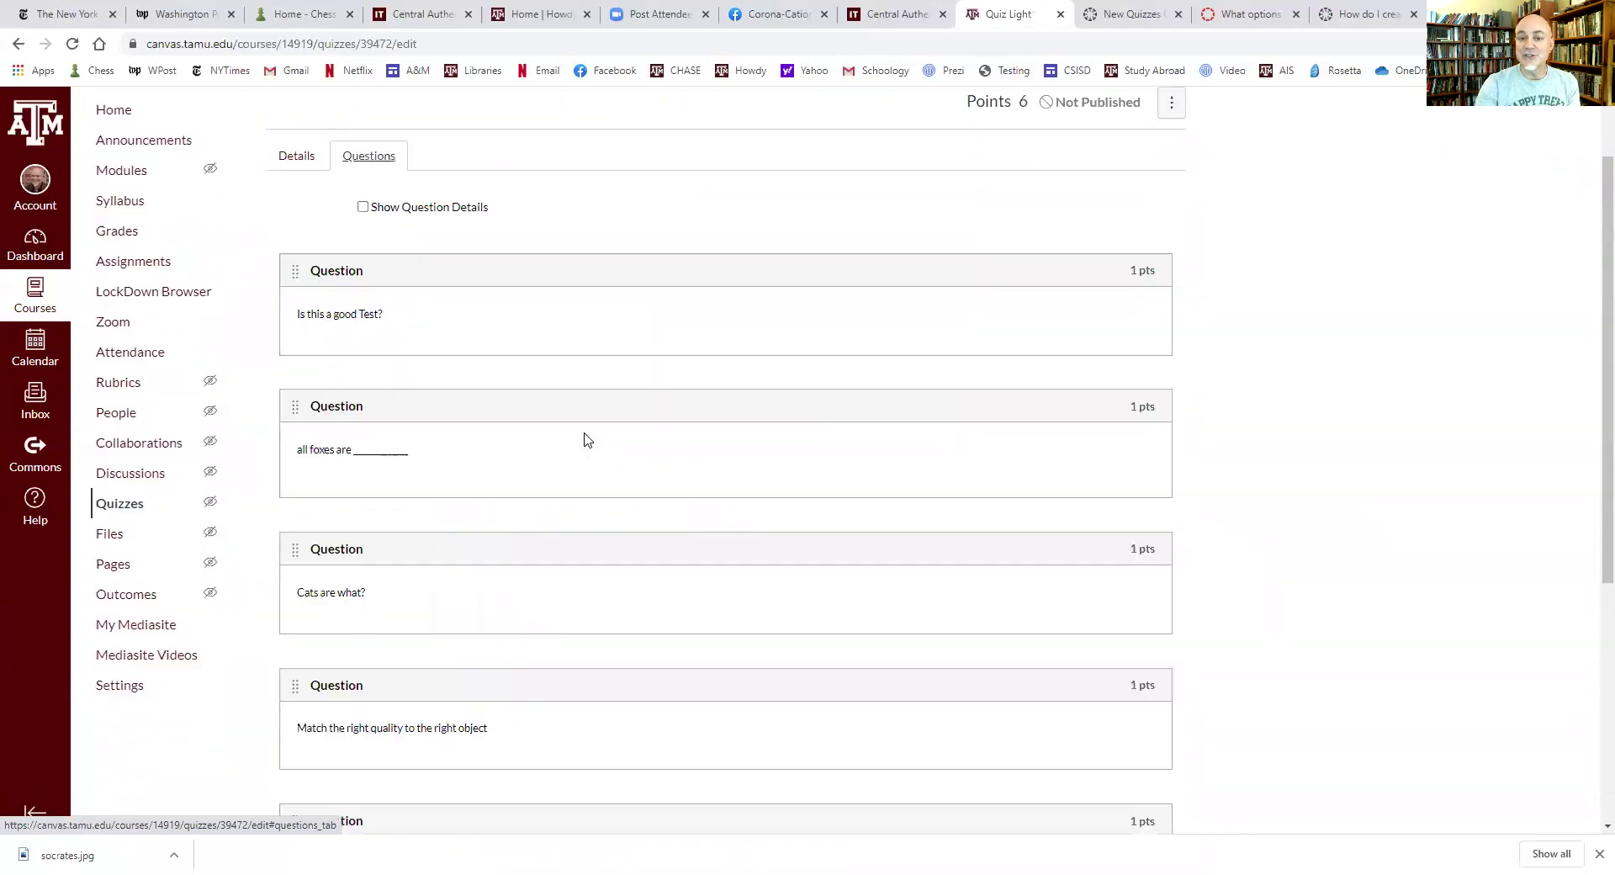
pyautogui.scroll(-3, 584, 439)
pyautogui.scroll(-3, 624, 370)
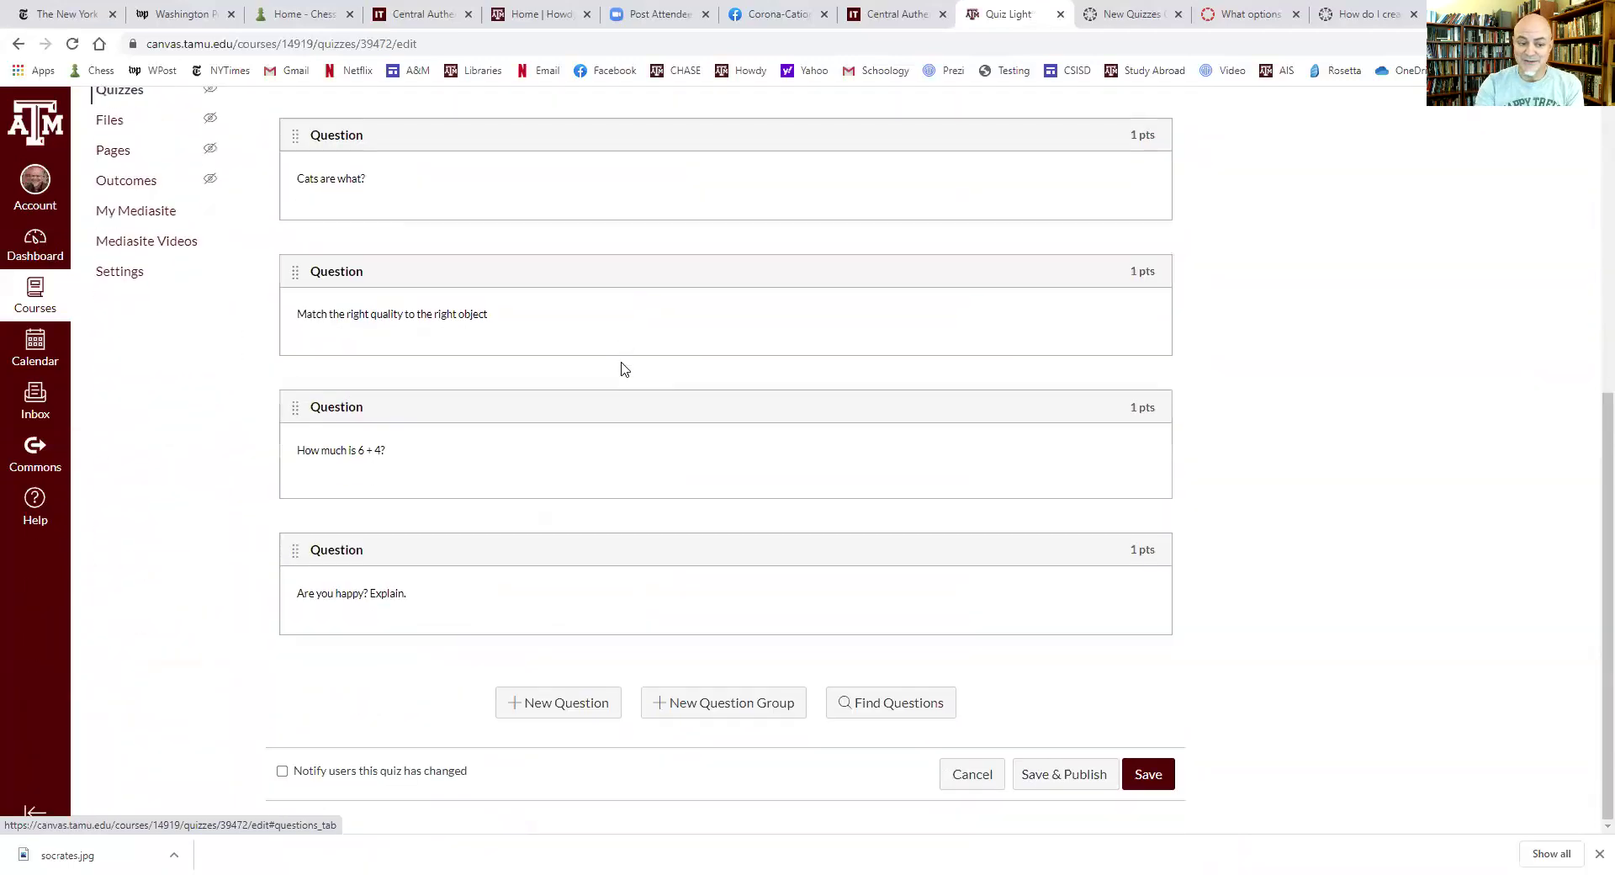
pyautogui.scroll(3, 1014, 682)
pyautogui.scroll(3, 1005, 654)
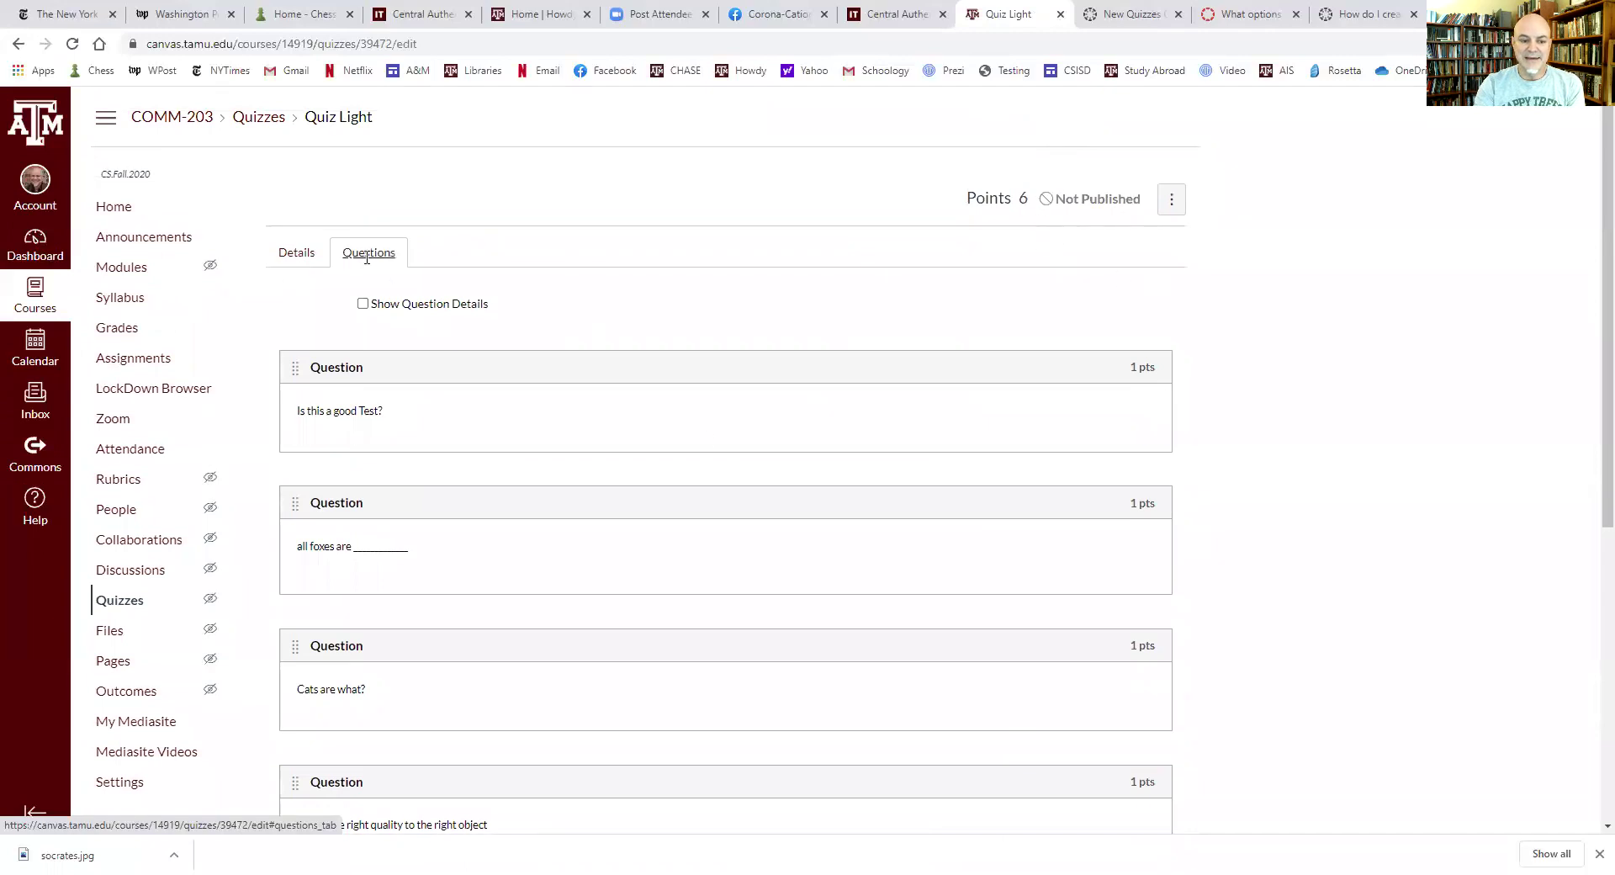
pyautogui.scroll(-5, 963, 389)
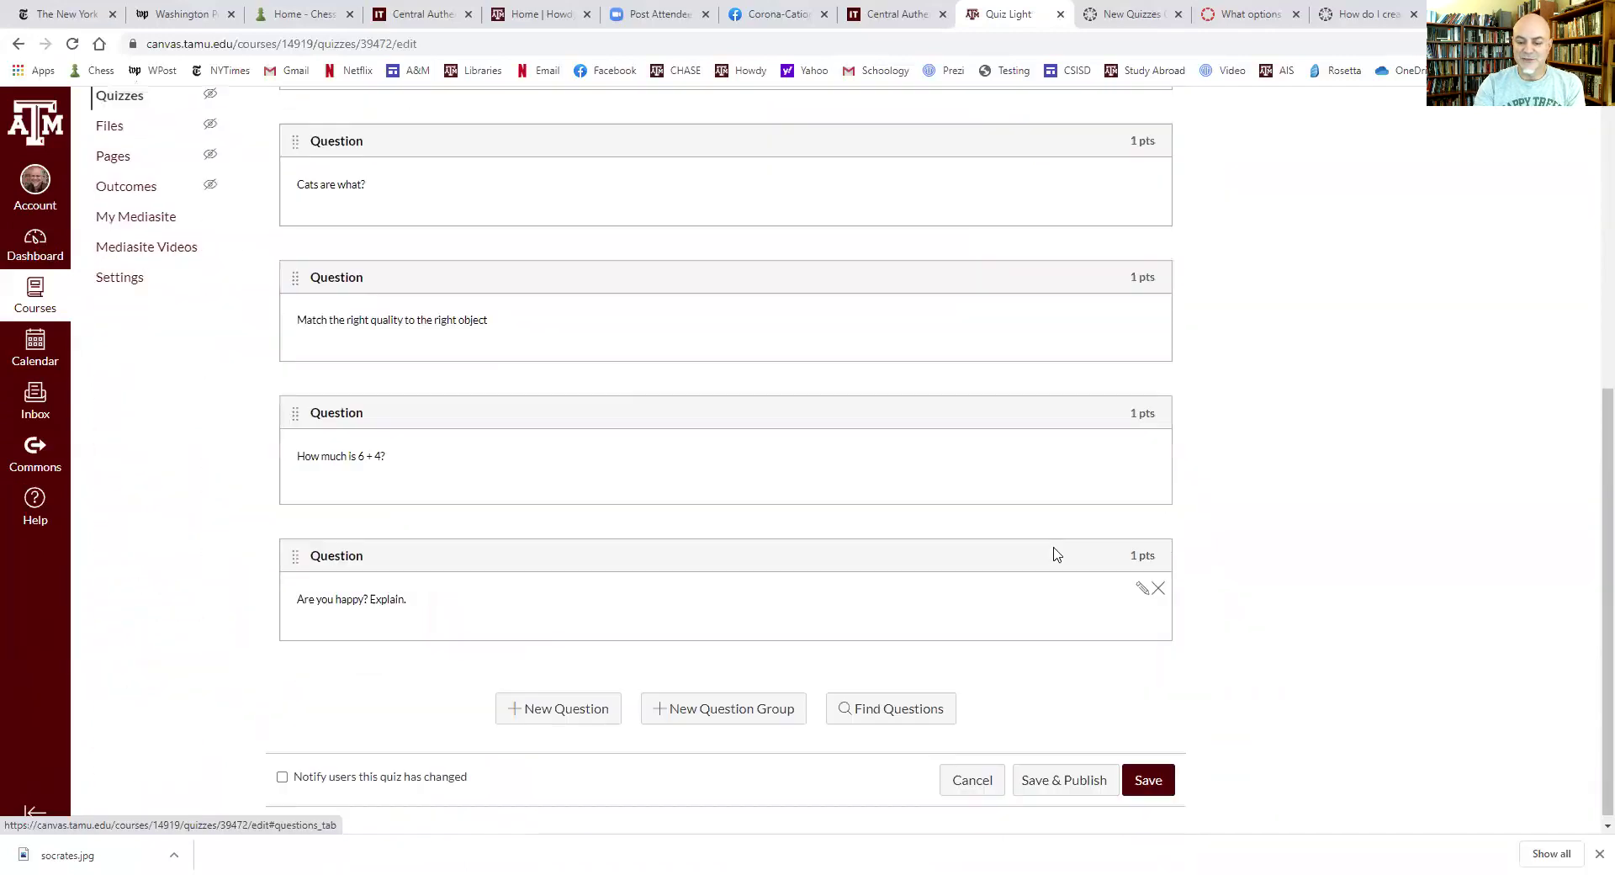
pyautogui.click(1159, 779)
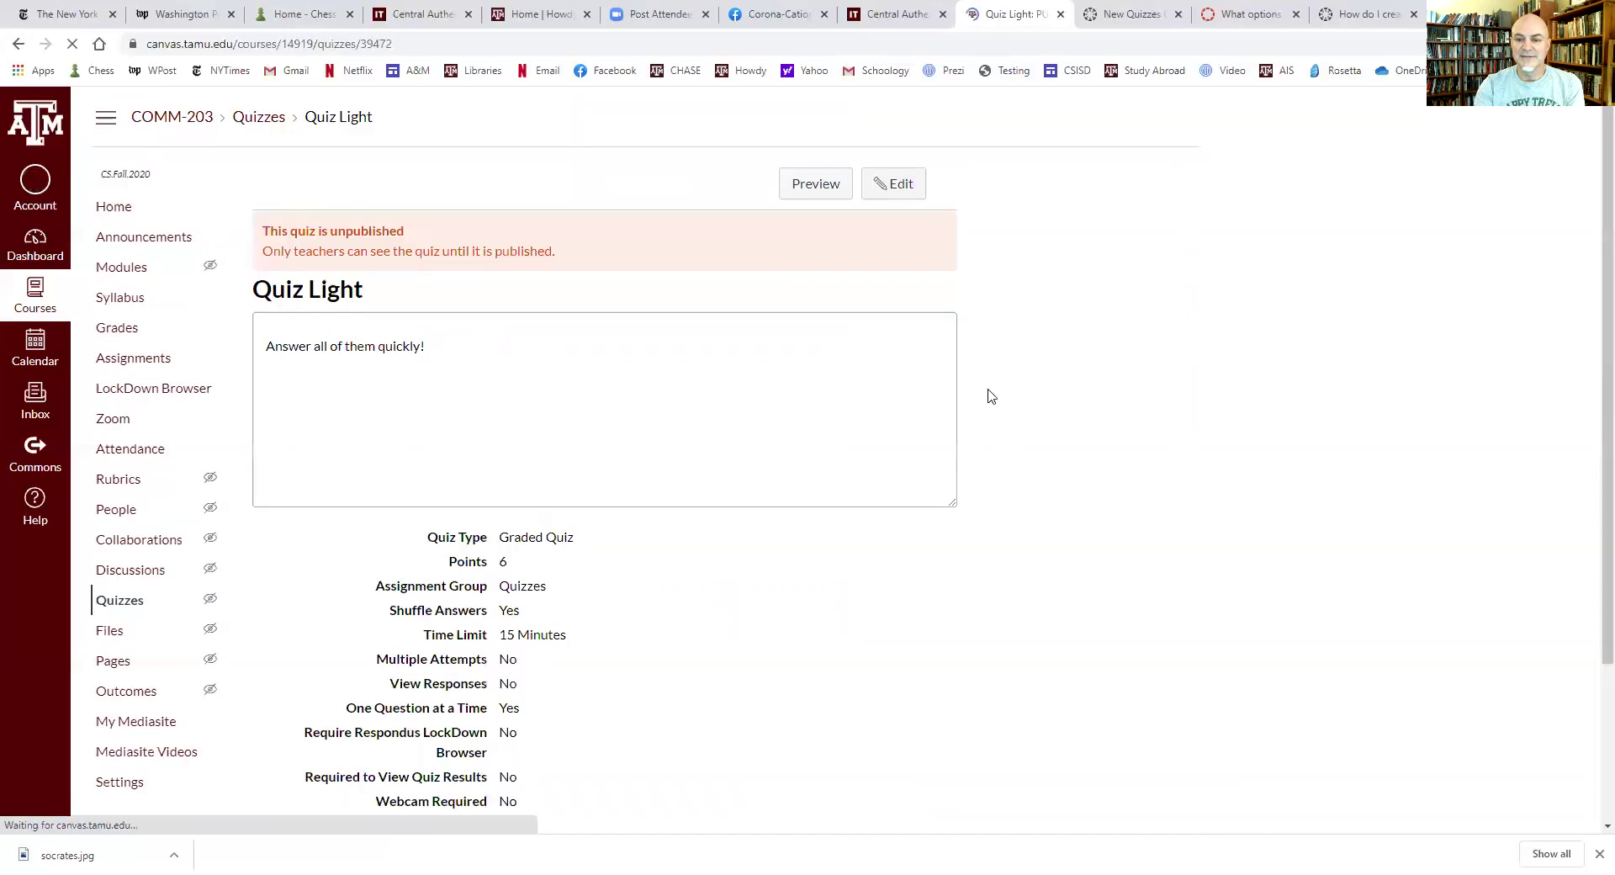
# Step: Begin a preview attempt of Quiz Light and answer Question 1 with False
pyautogui.click(821, 179)
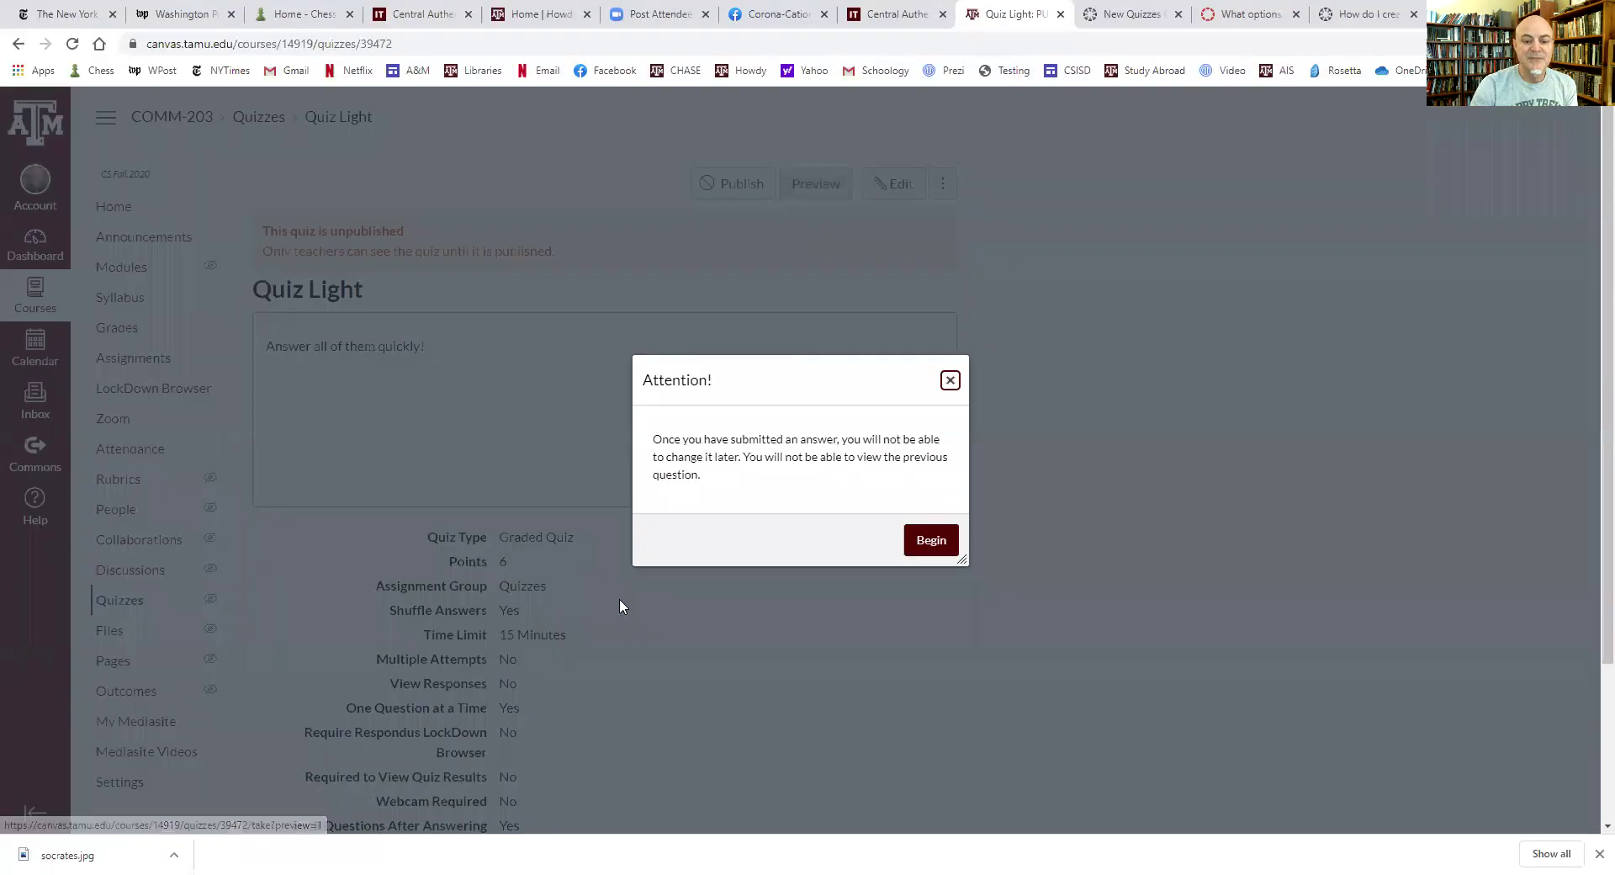
pyautogui.click(931, 540)
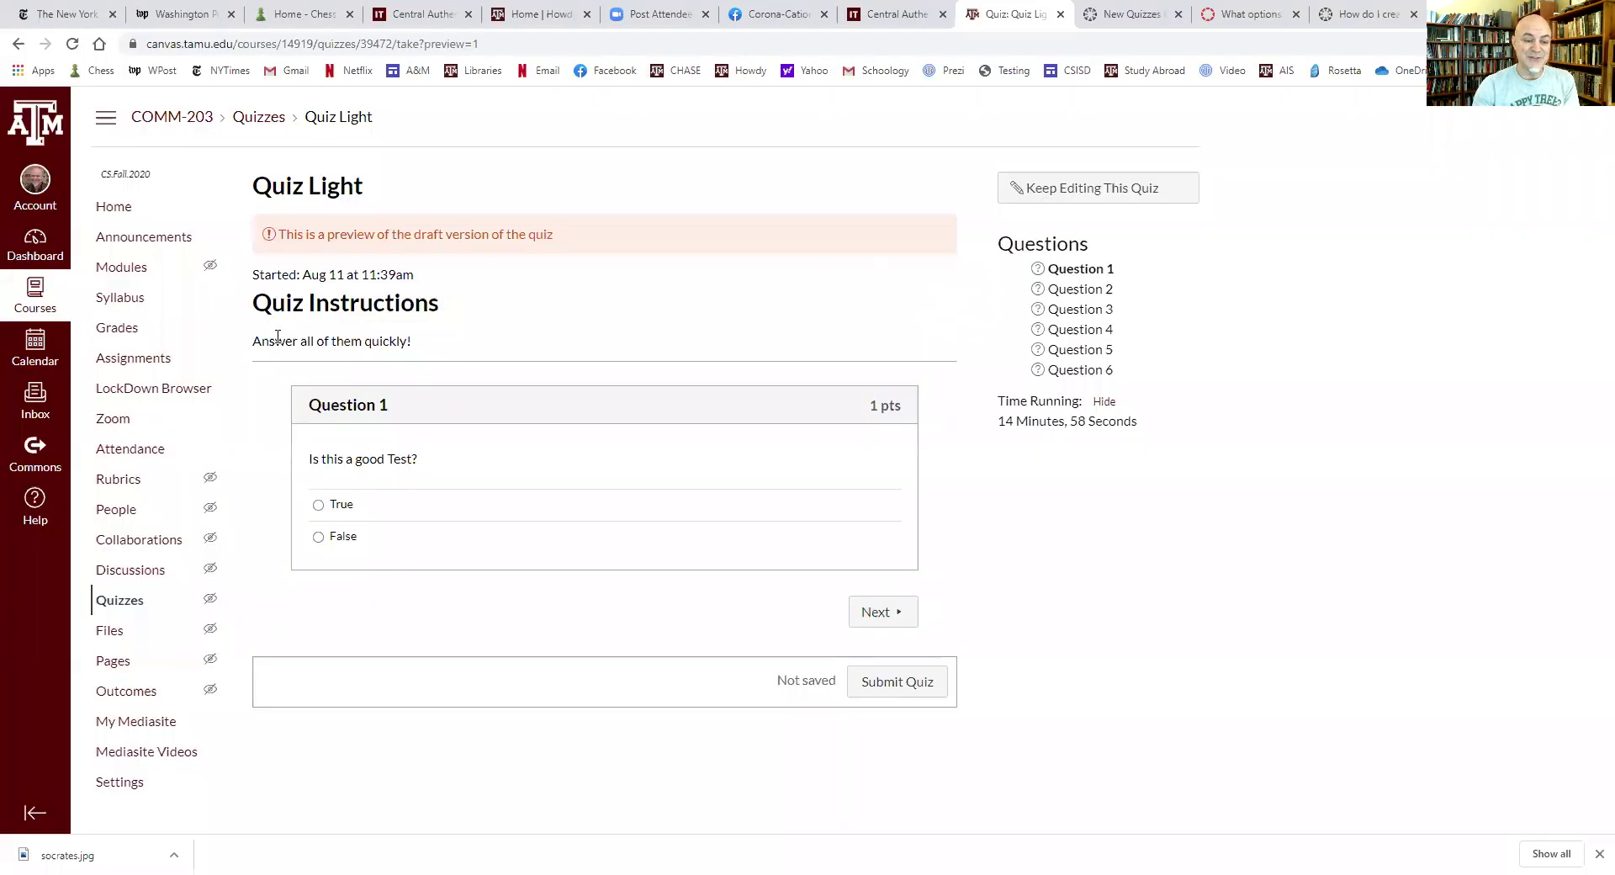
pyautogui.click(318, 538)
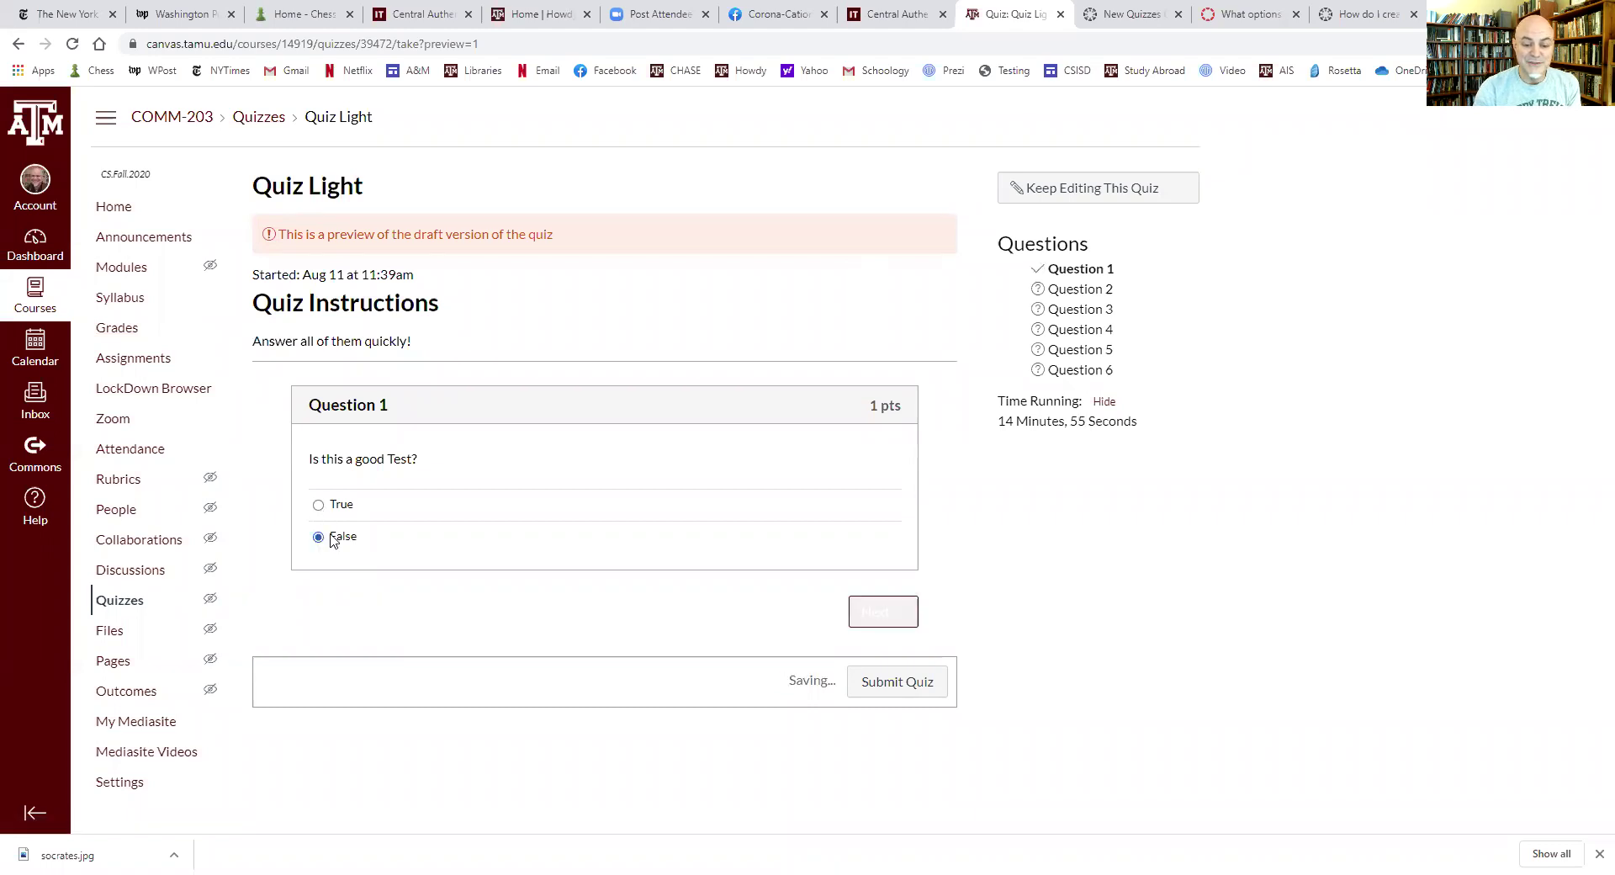
pyautogui.click(860, 618)
# Step: Answer Question 2 with "cats" and Question 3 with dogs and black
pyautogui.click(396, 506)
pyautogui.write('cats')
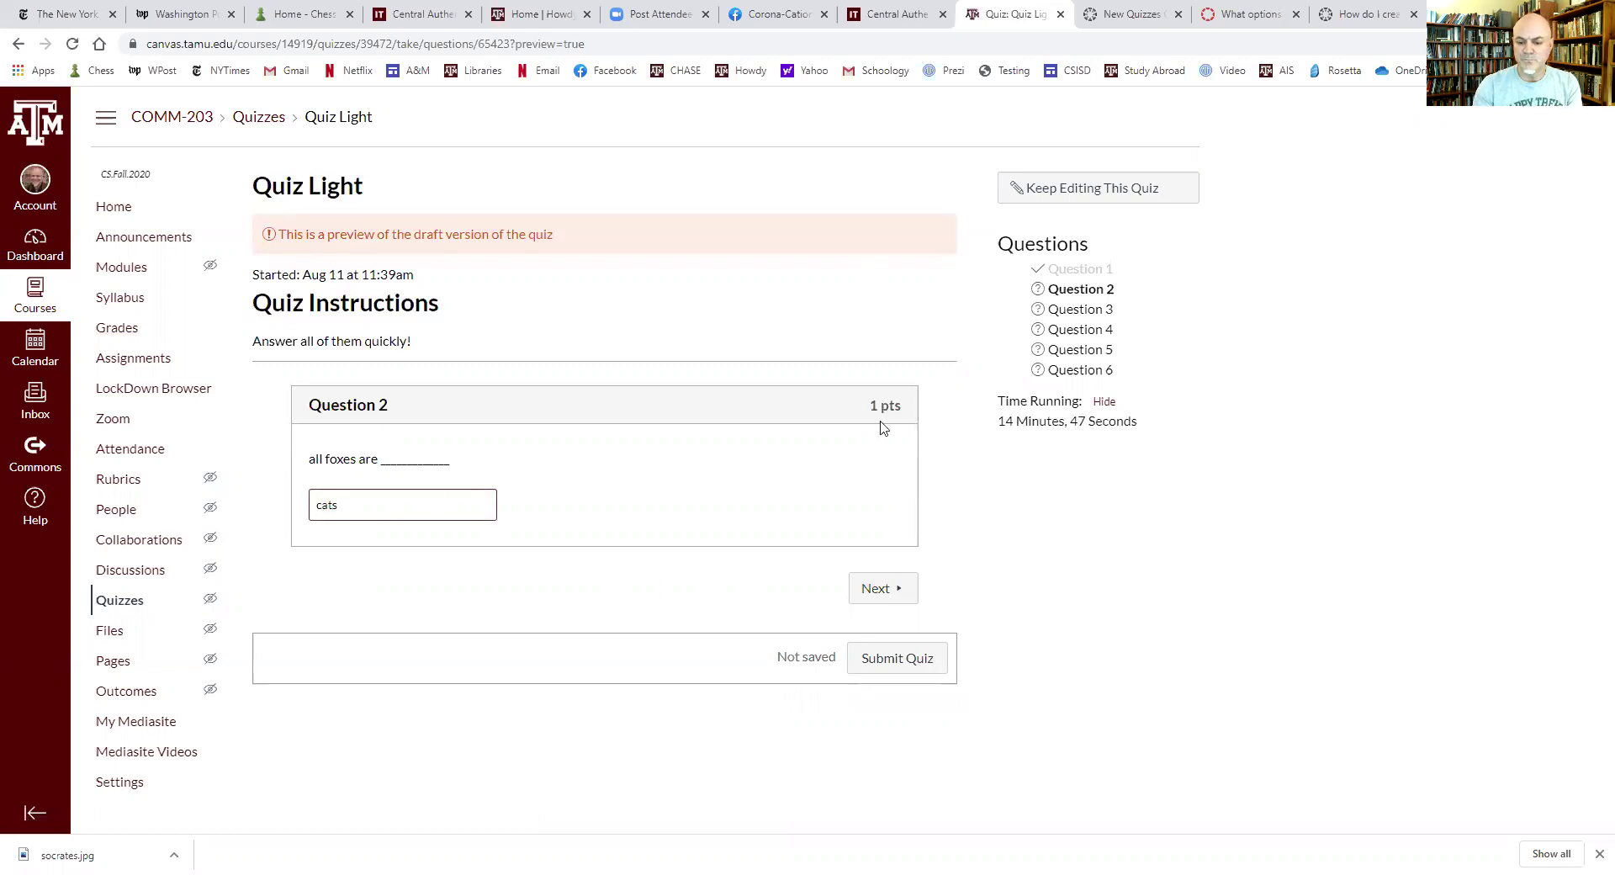
pyautogui.click(880, 594)
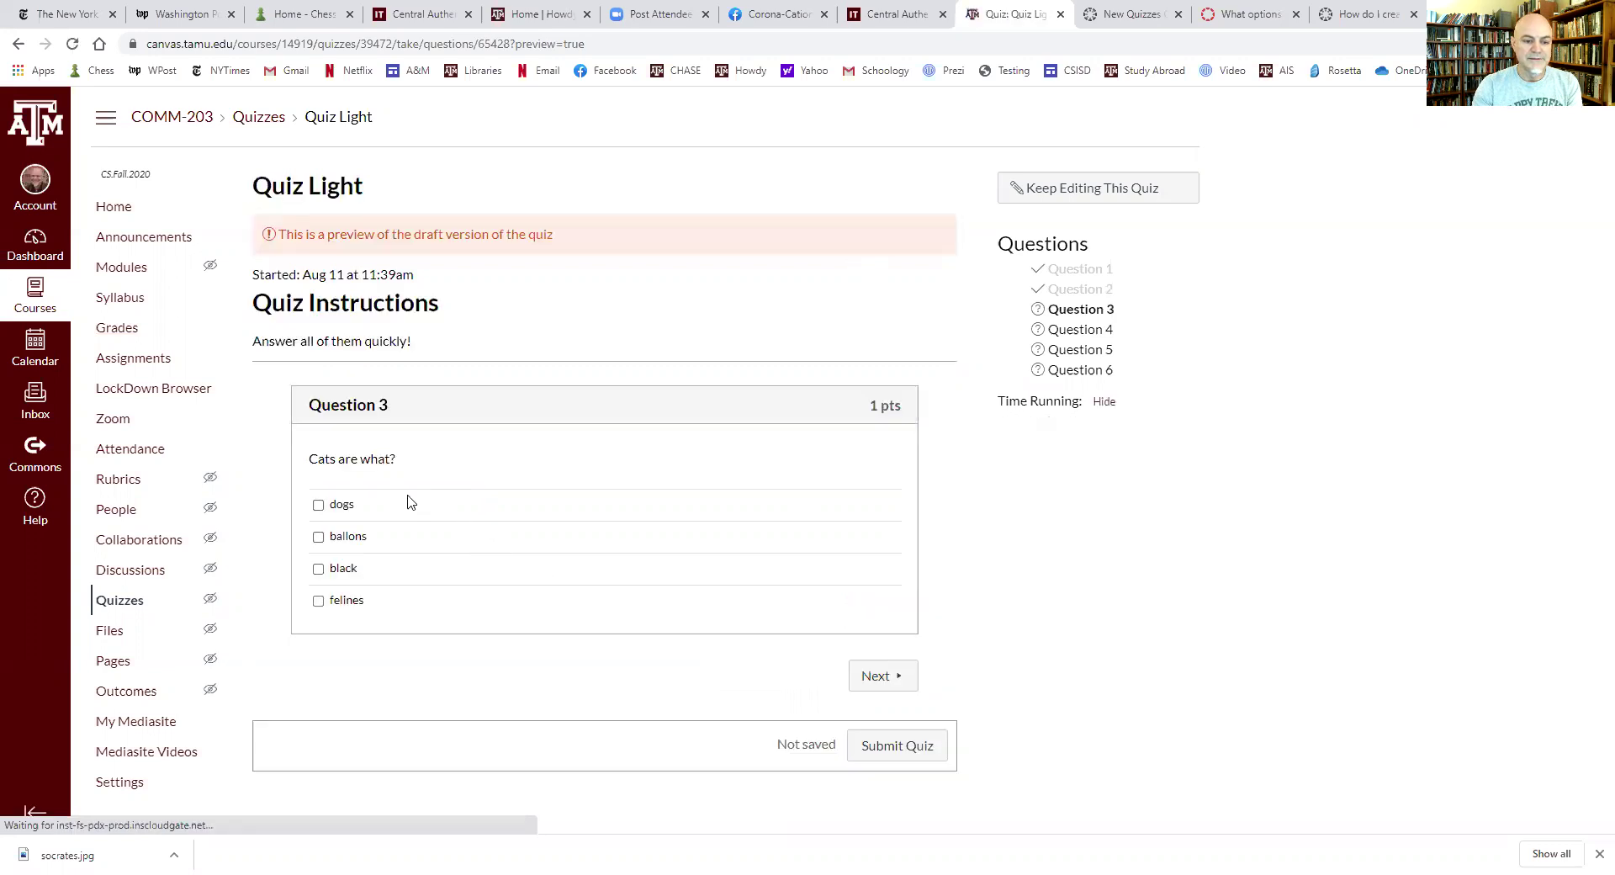
pyautogui.click(318, 504)
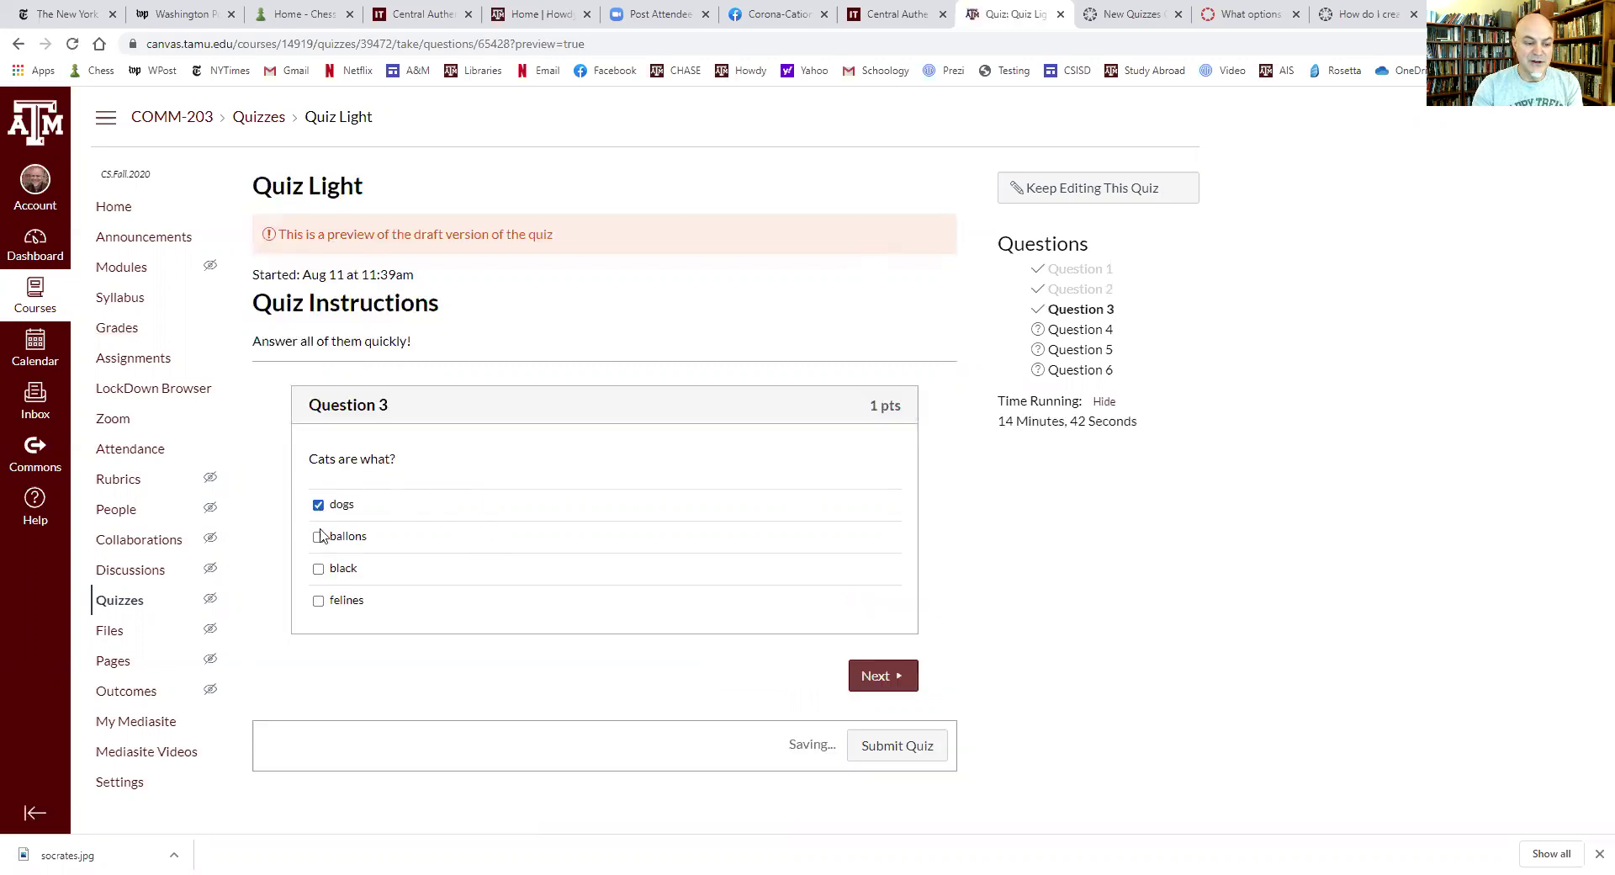
pyautogui.click(318, 568)
pyautogui.click(863, 679)
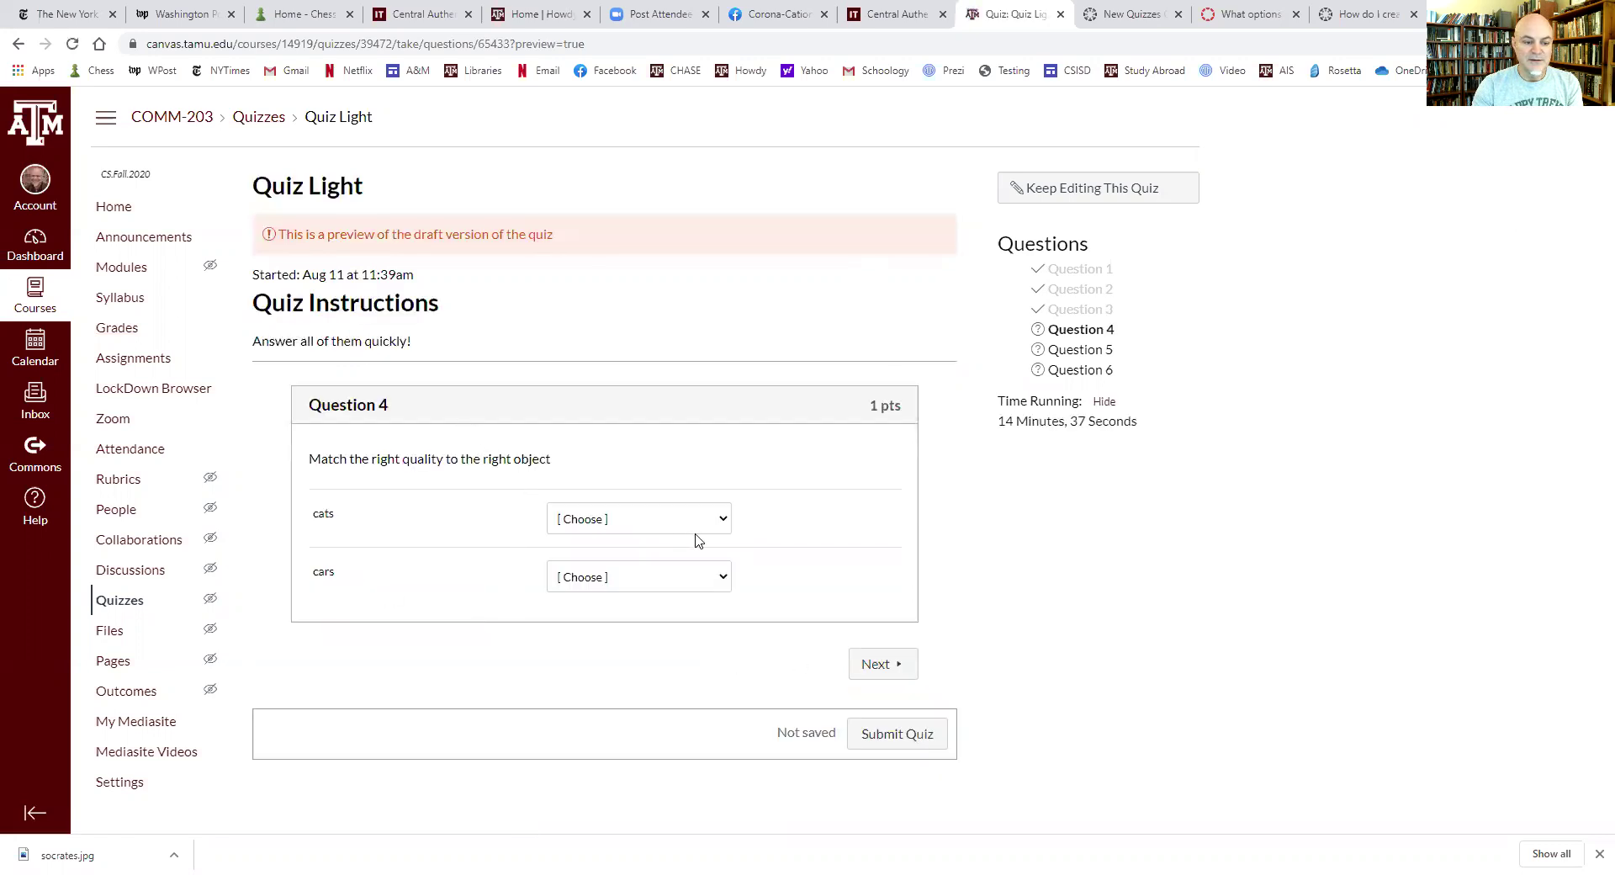
# Step: Match cats to furry and cars to metal in Question 4, and answer Question 5 with 10
pyautogui.click(723, 519)
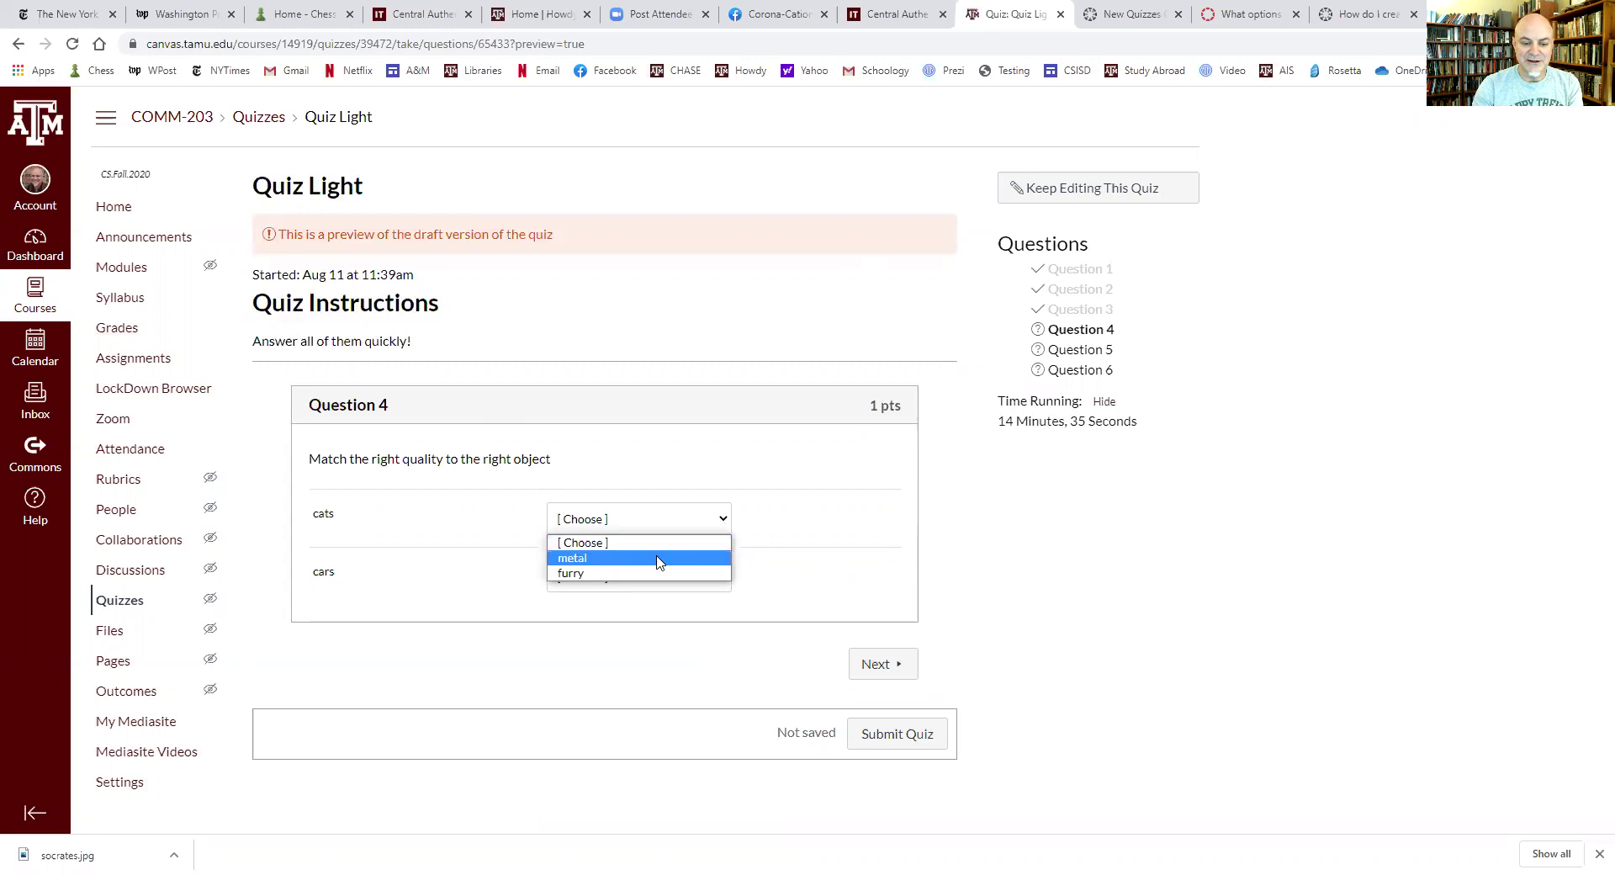
pyautogui.click(660, 558)
pyautogui.click(715, 520)
pyautogui.click(664, 573)
pyautogui.click(711, 577)
pyautogui.click(676, 621)
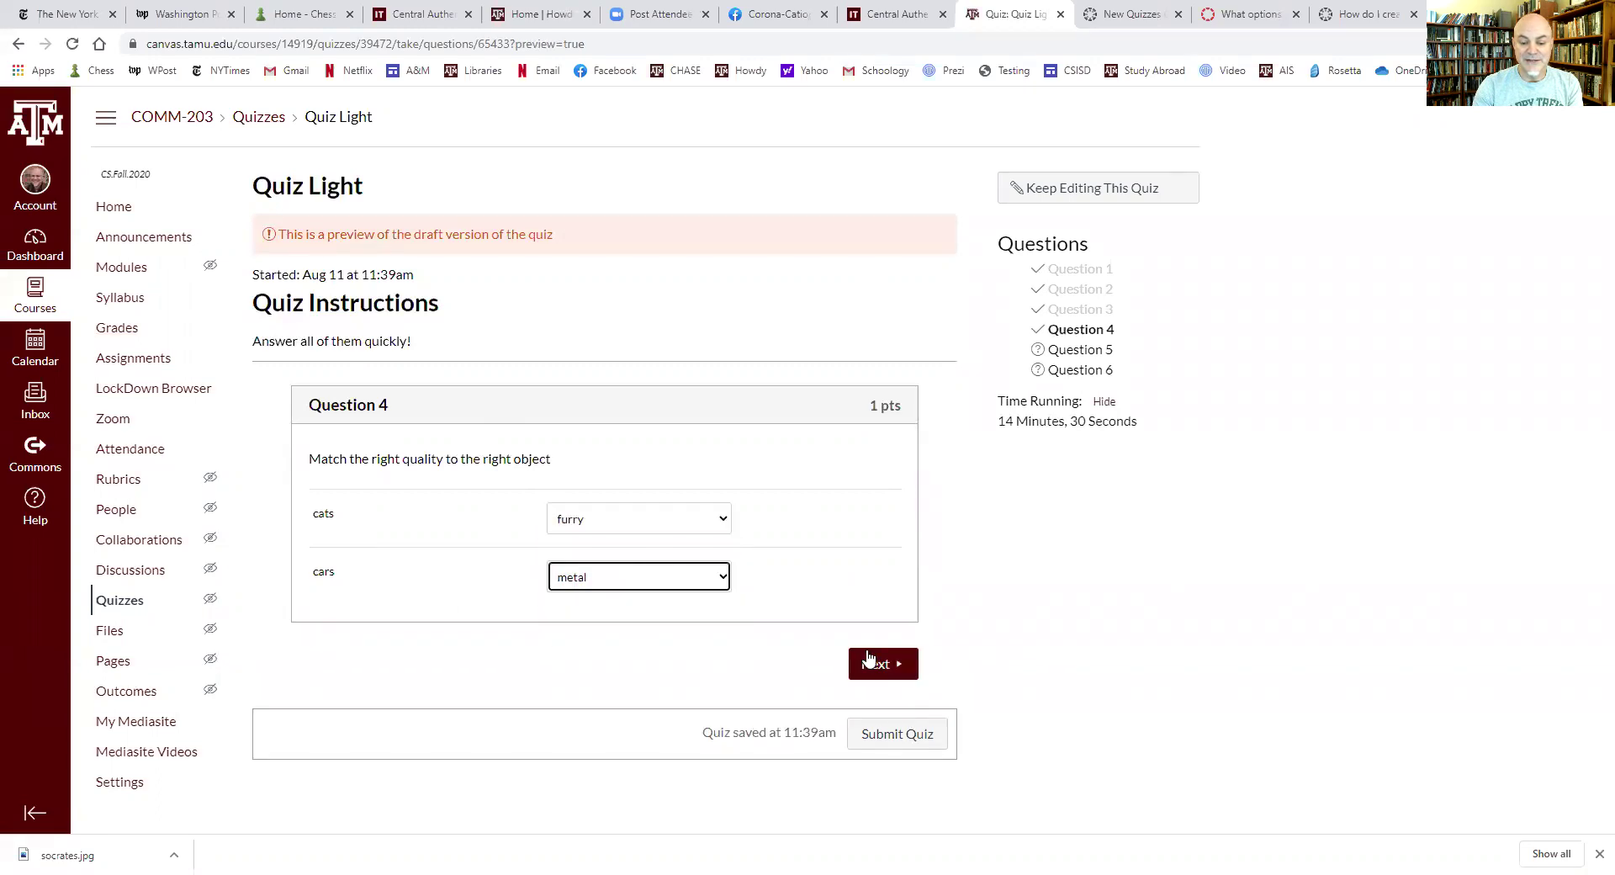
pyautogui.click(878, 663)
pyautogui.click(426, 505)
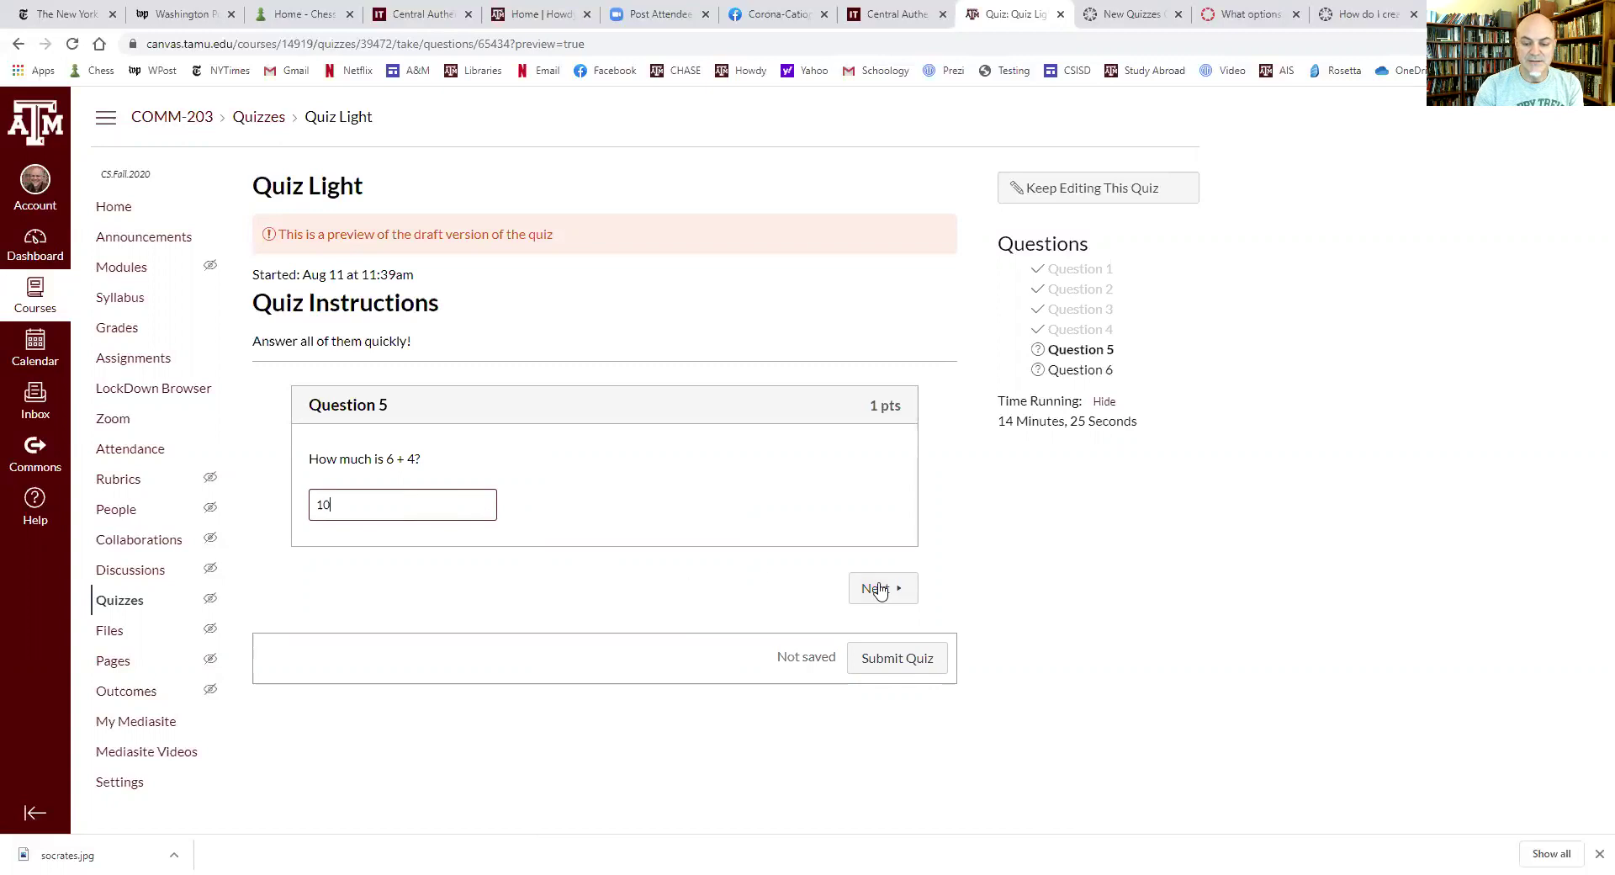
pyautogui.click(879, 589)
# Step: Answer the essay in Question 6 with "sometimes" and submit the preview attempt
pyautogui.click(417, 508)
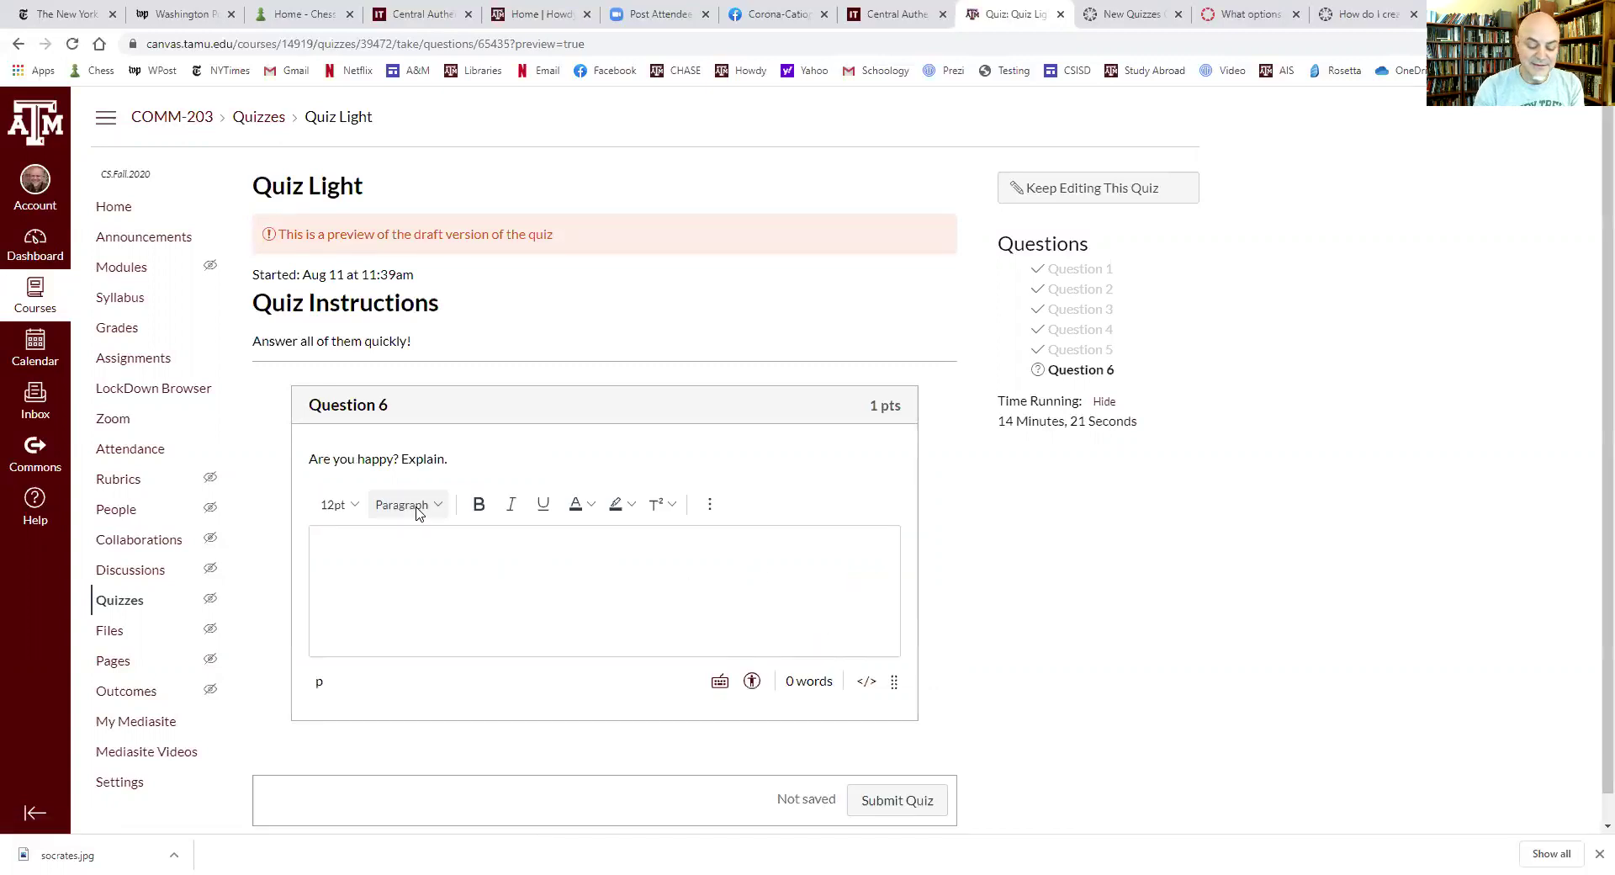
pyautogui.click(432, 556)
pyautogui.write('sometimes')
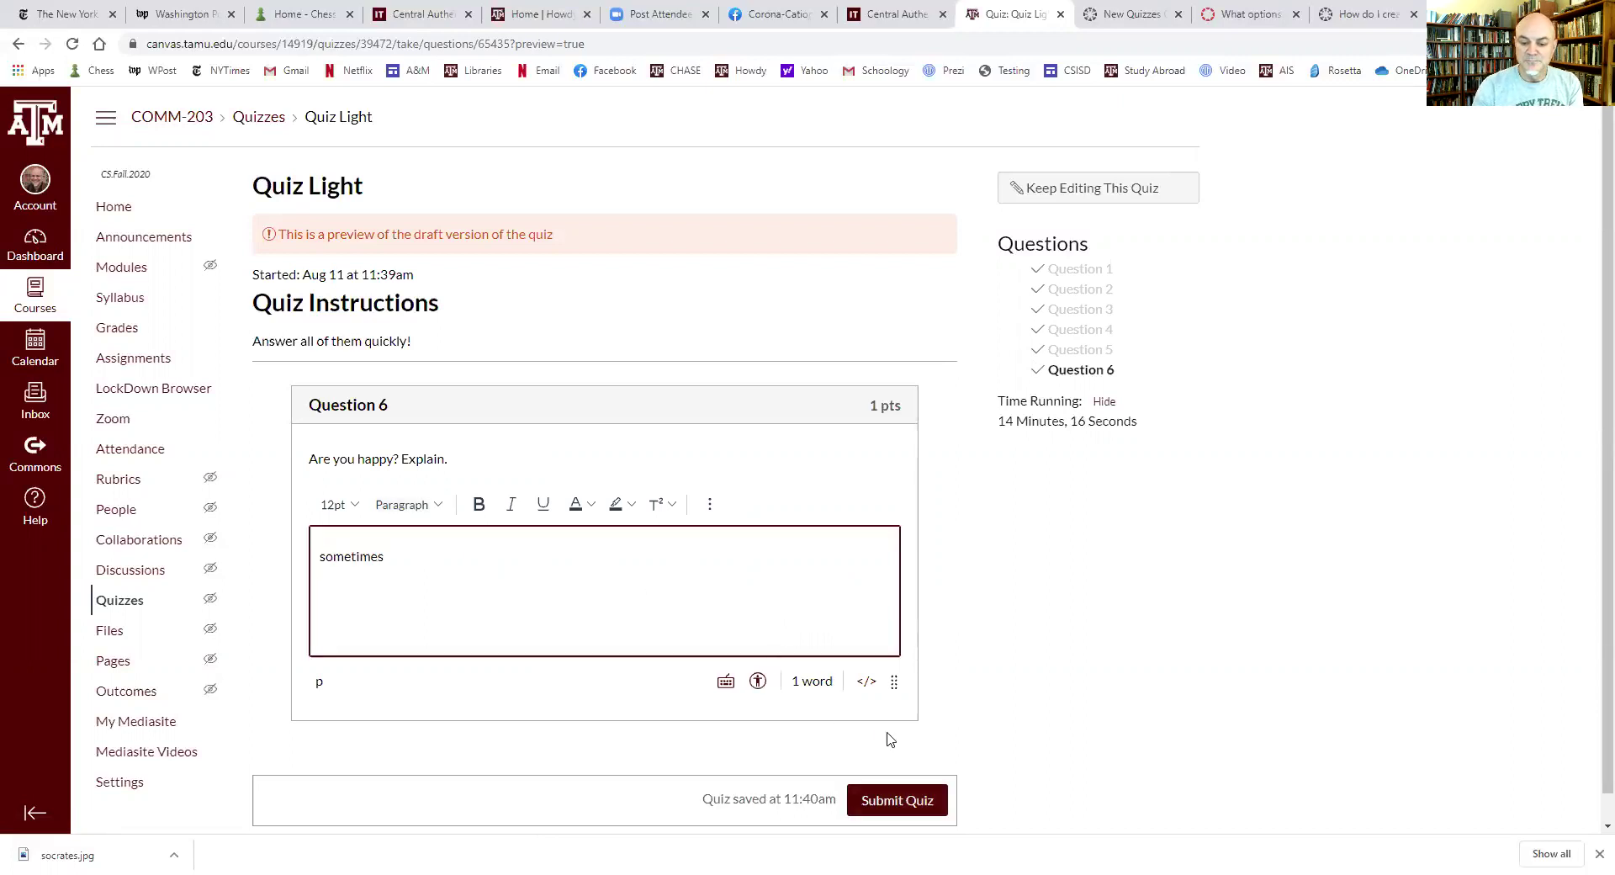
pyautogui.click(883, 802)
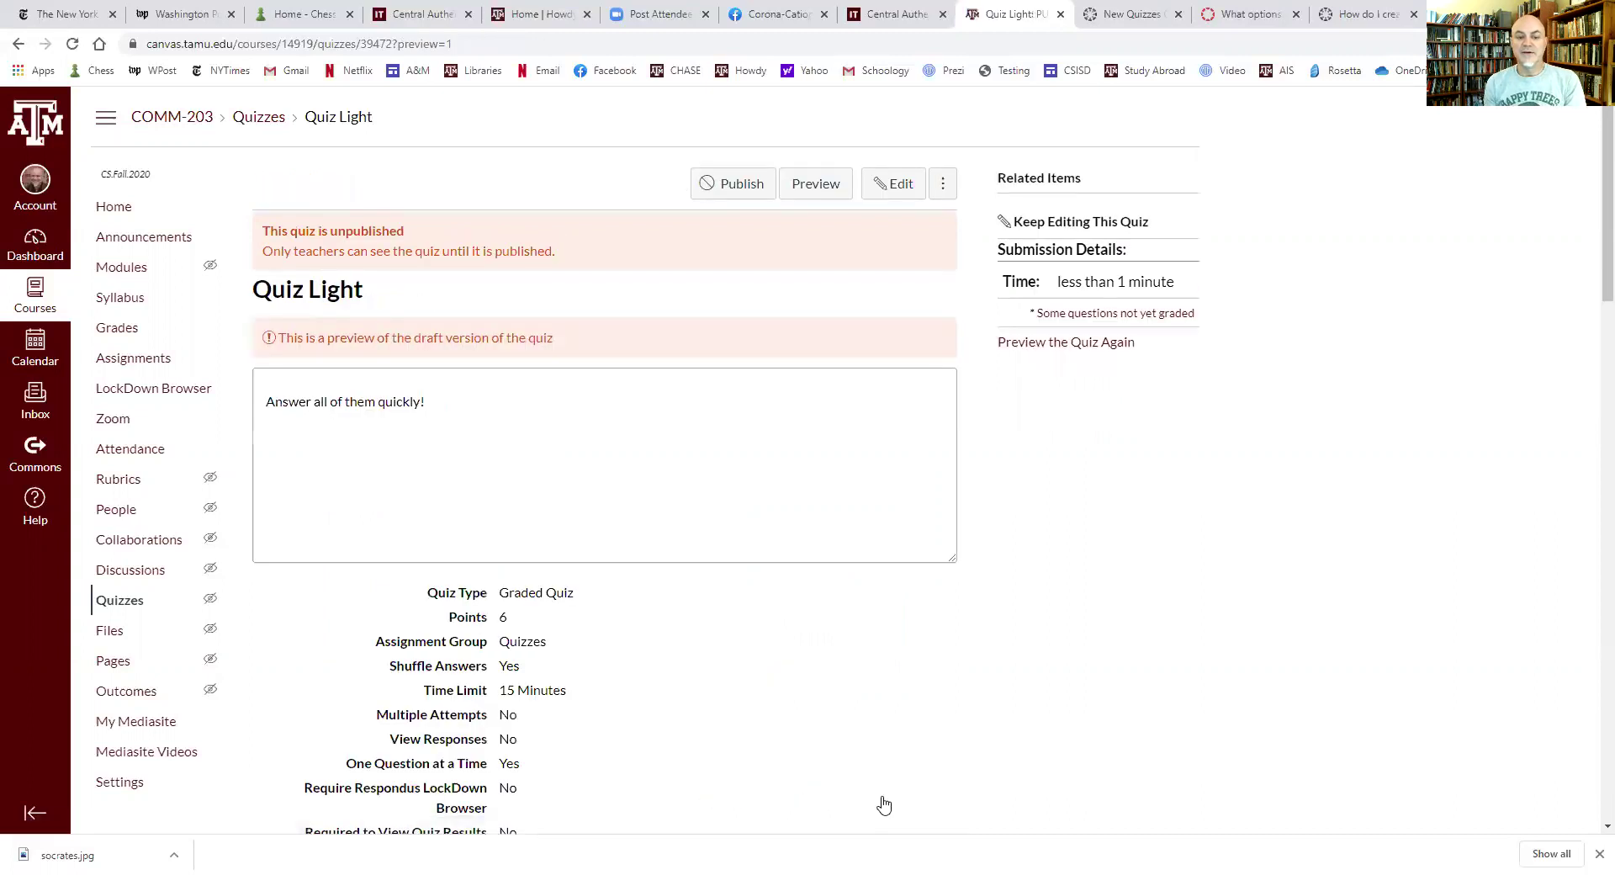
# Step: Examine the submitted preview attempt's score and the grading of each question
pyautogui.scroll(-8, 690, 631)
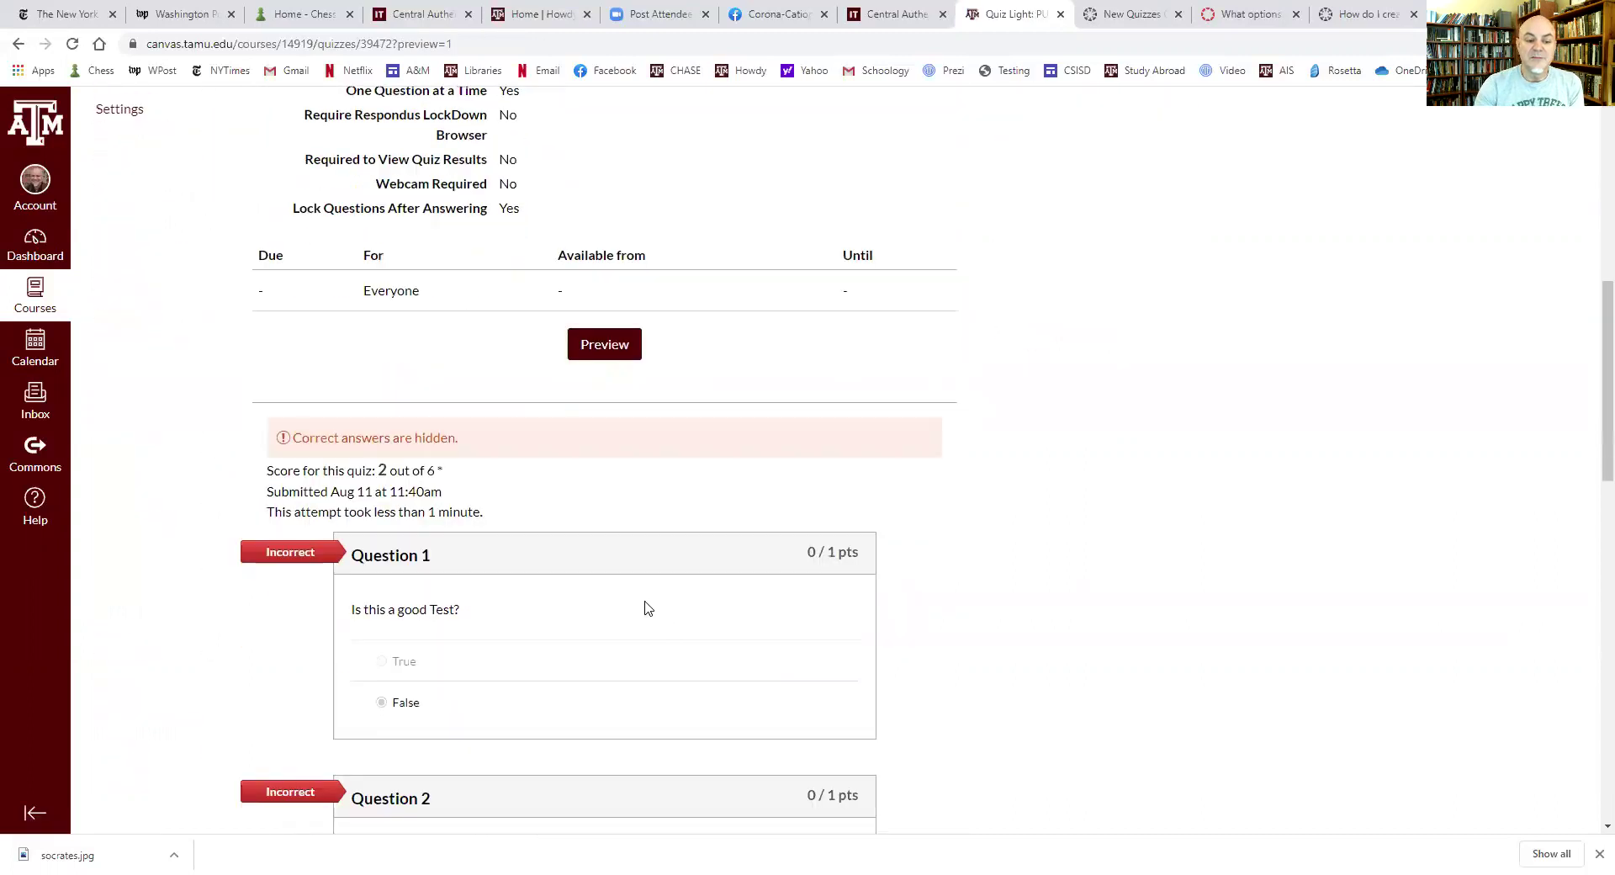
pyautogui.scroll(-3, 646, 606)
pyautogui.scroll(-1, 812, 379)
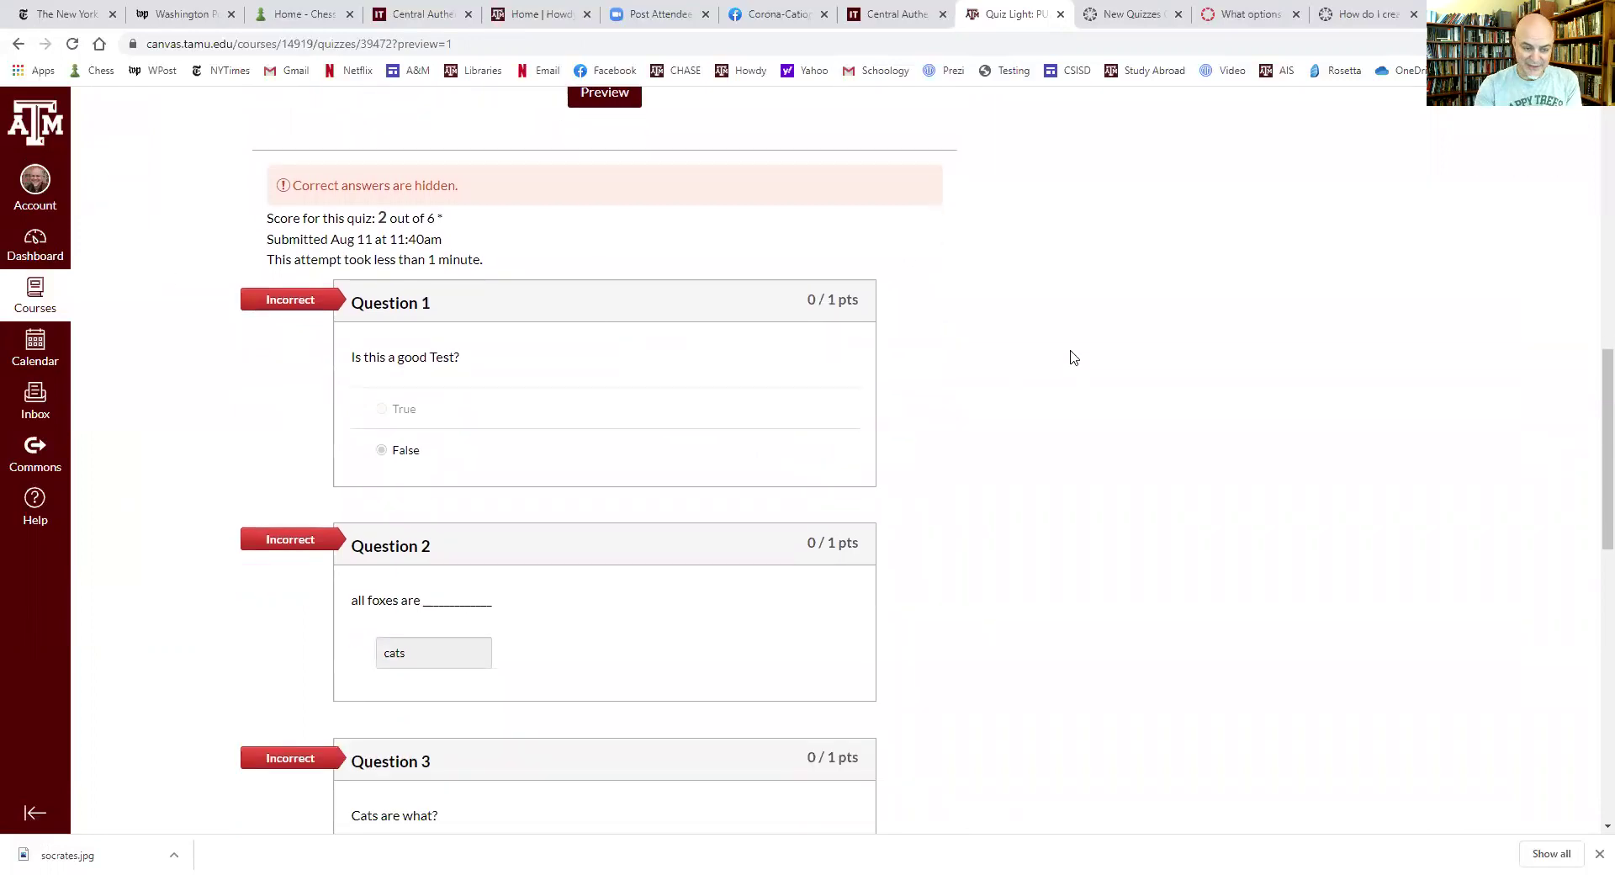
pyautogui.scroll(-1, 644, 221)
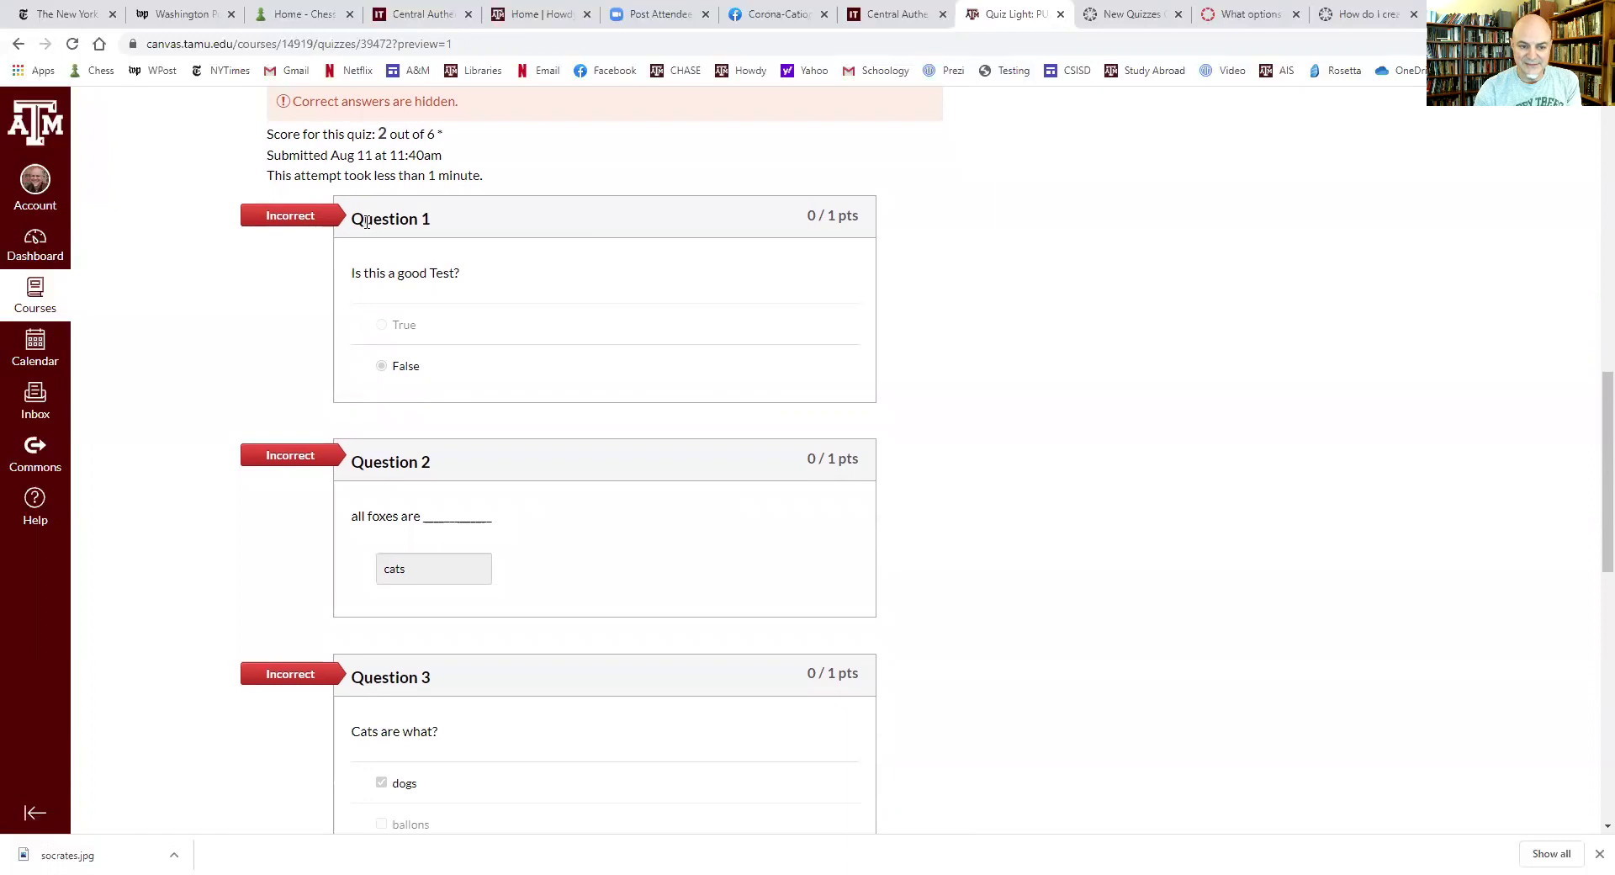
pyautogui.scroll(-3, 497, 263)
pyautogui.scroll(-2, 400, 255)
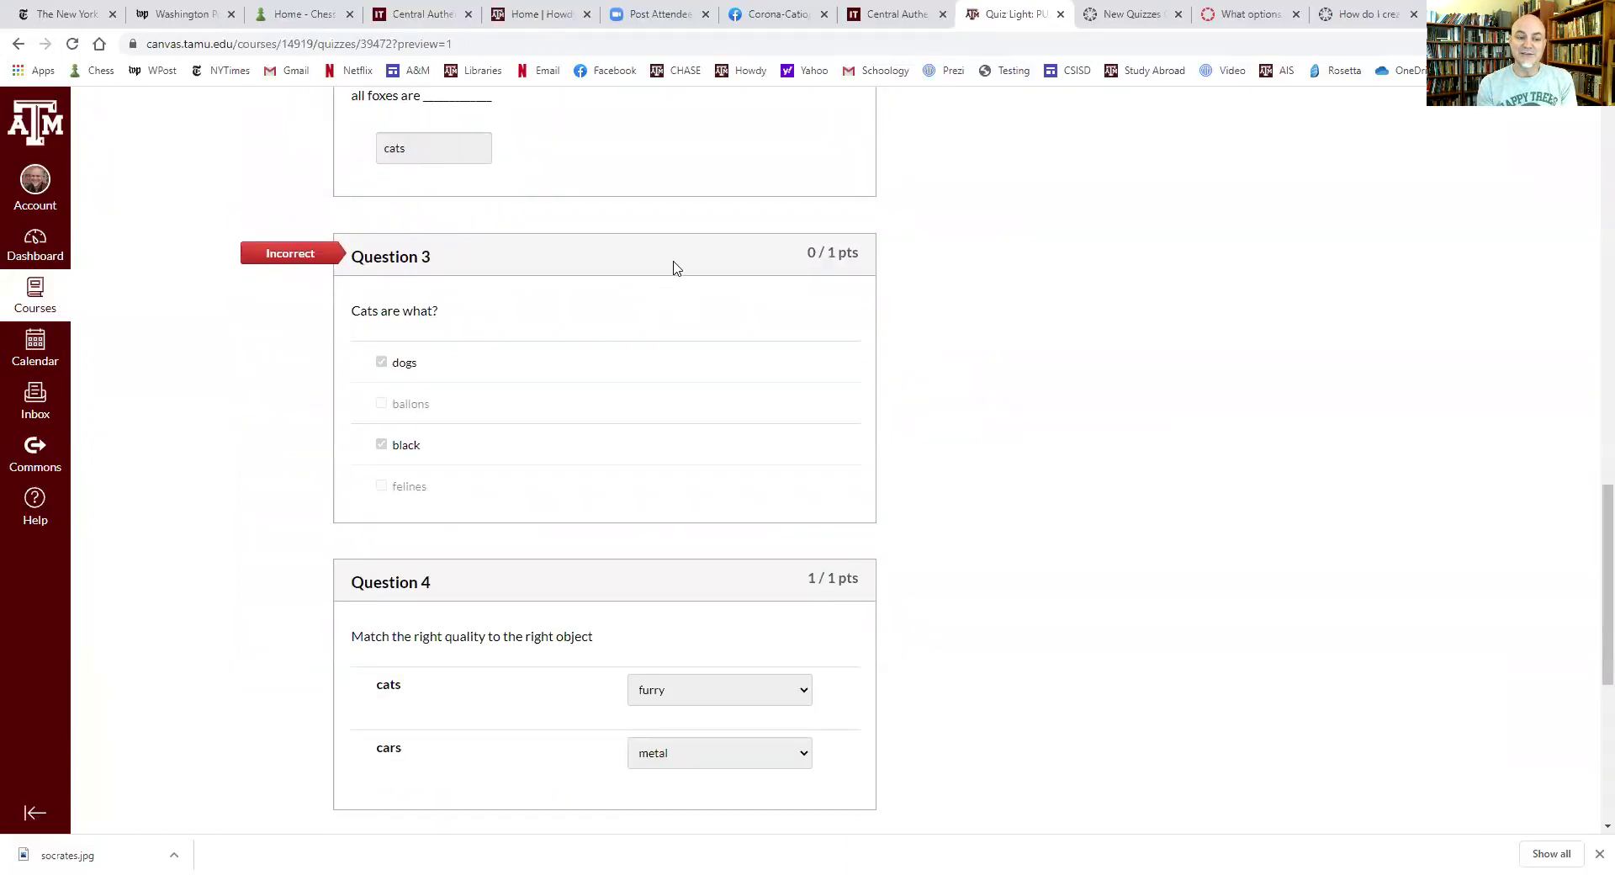
pyautogui.scroll(-6, 657, 278)
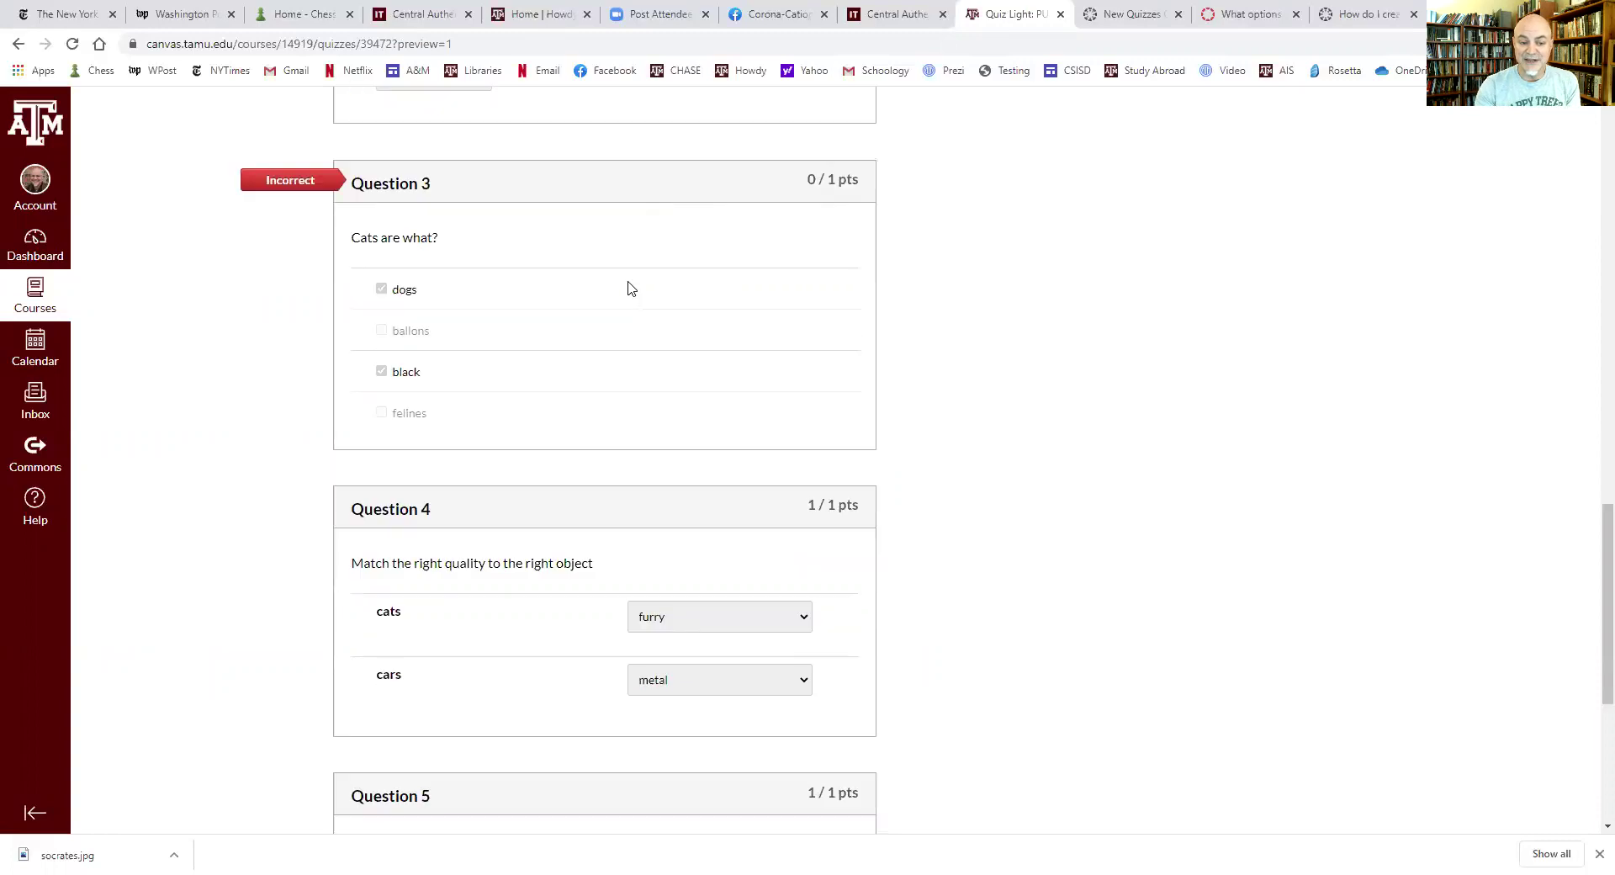
pyautogui.scroll(20, 635, 413)
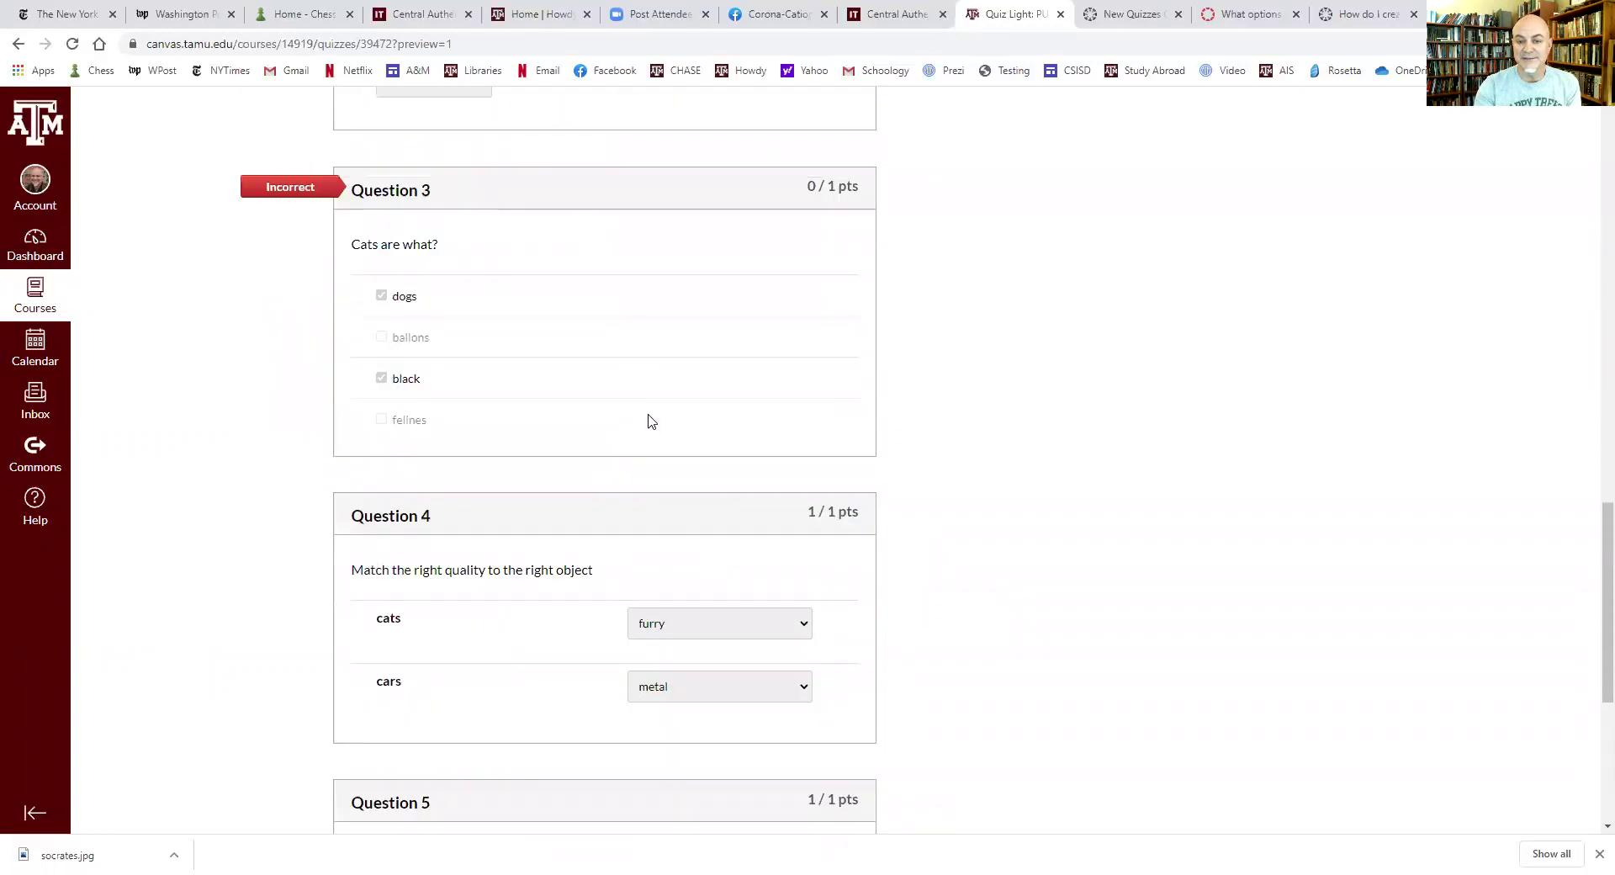
# Step: Open the quiz's questions for editing and select True/False as the type of the "Is this a good Test?" question
pyautogui.click(881, 187)
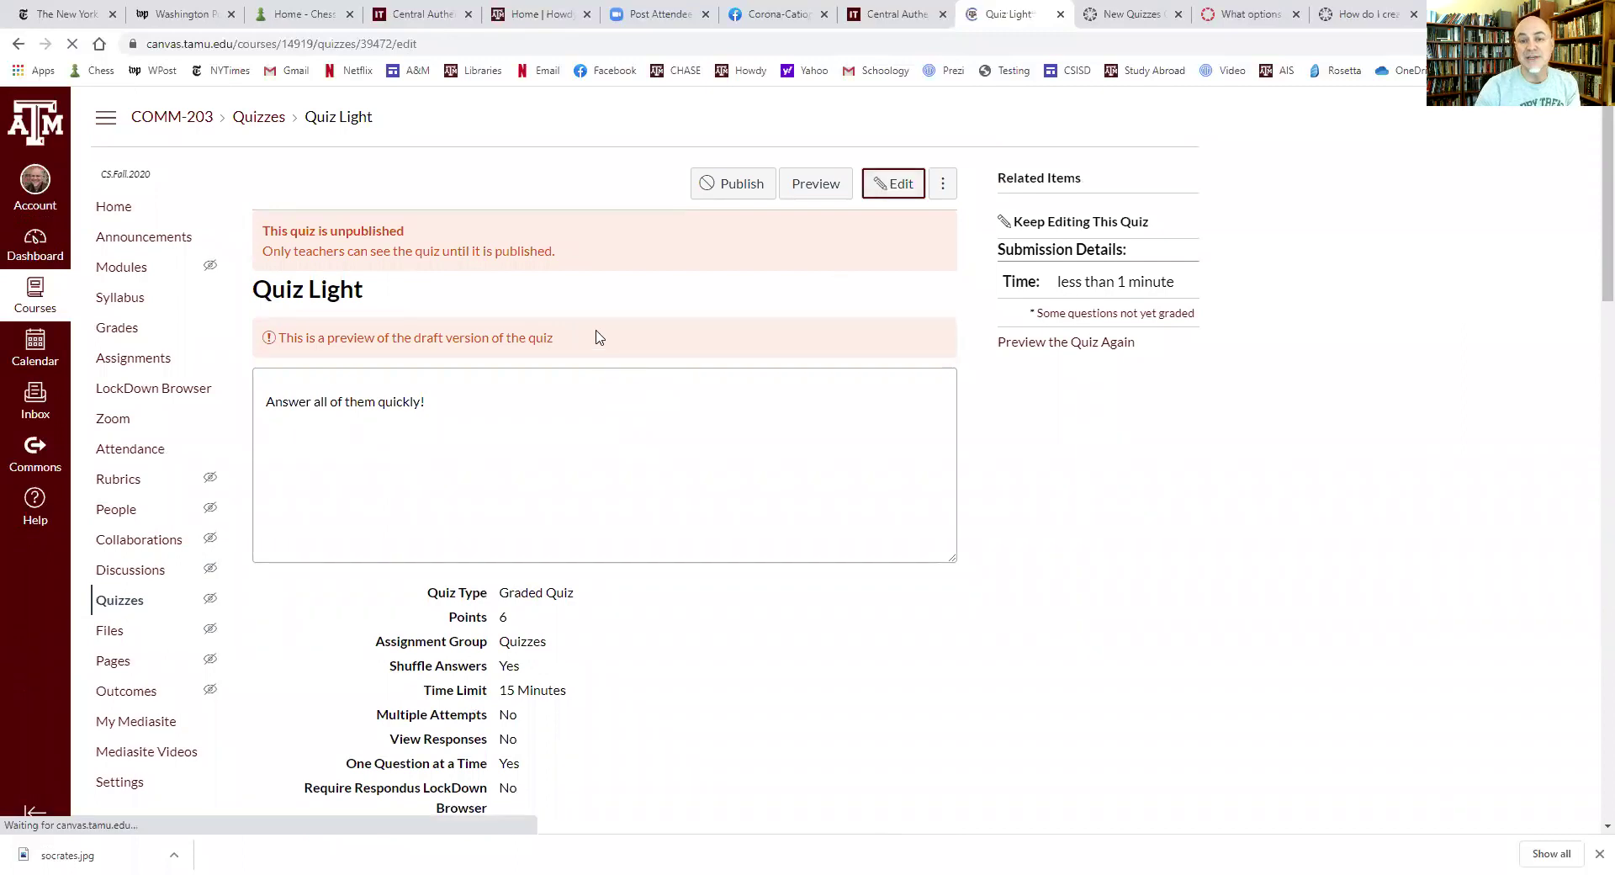
pyautogui.click(368, 249)
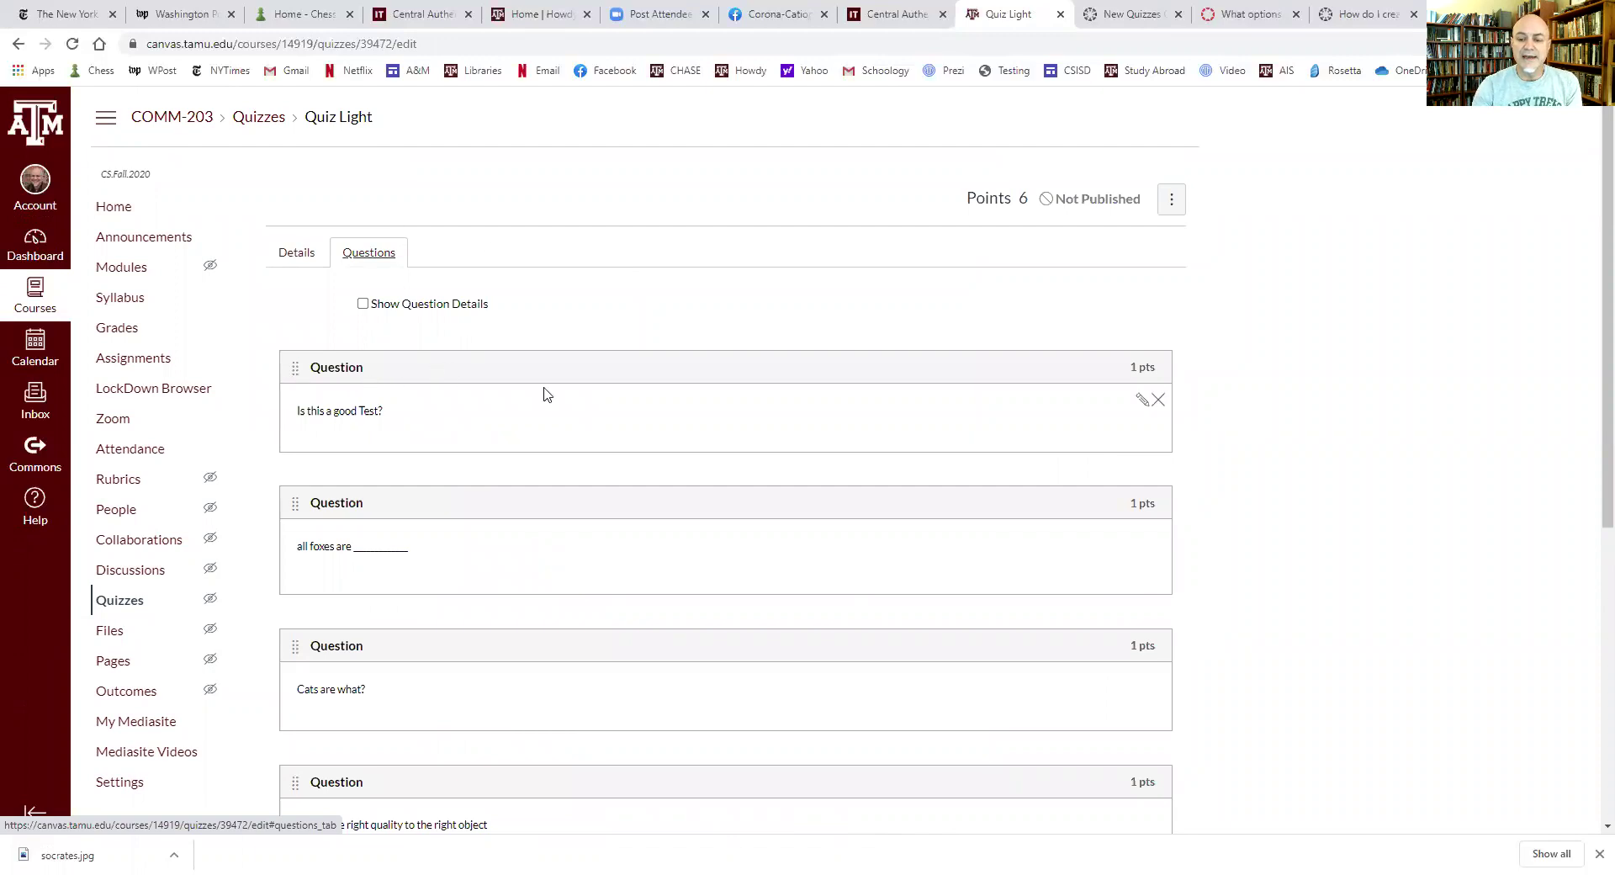
pyautogui.click(1142, 400)
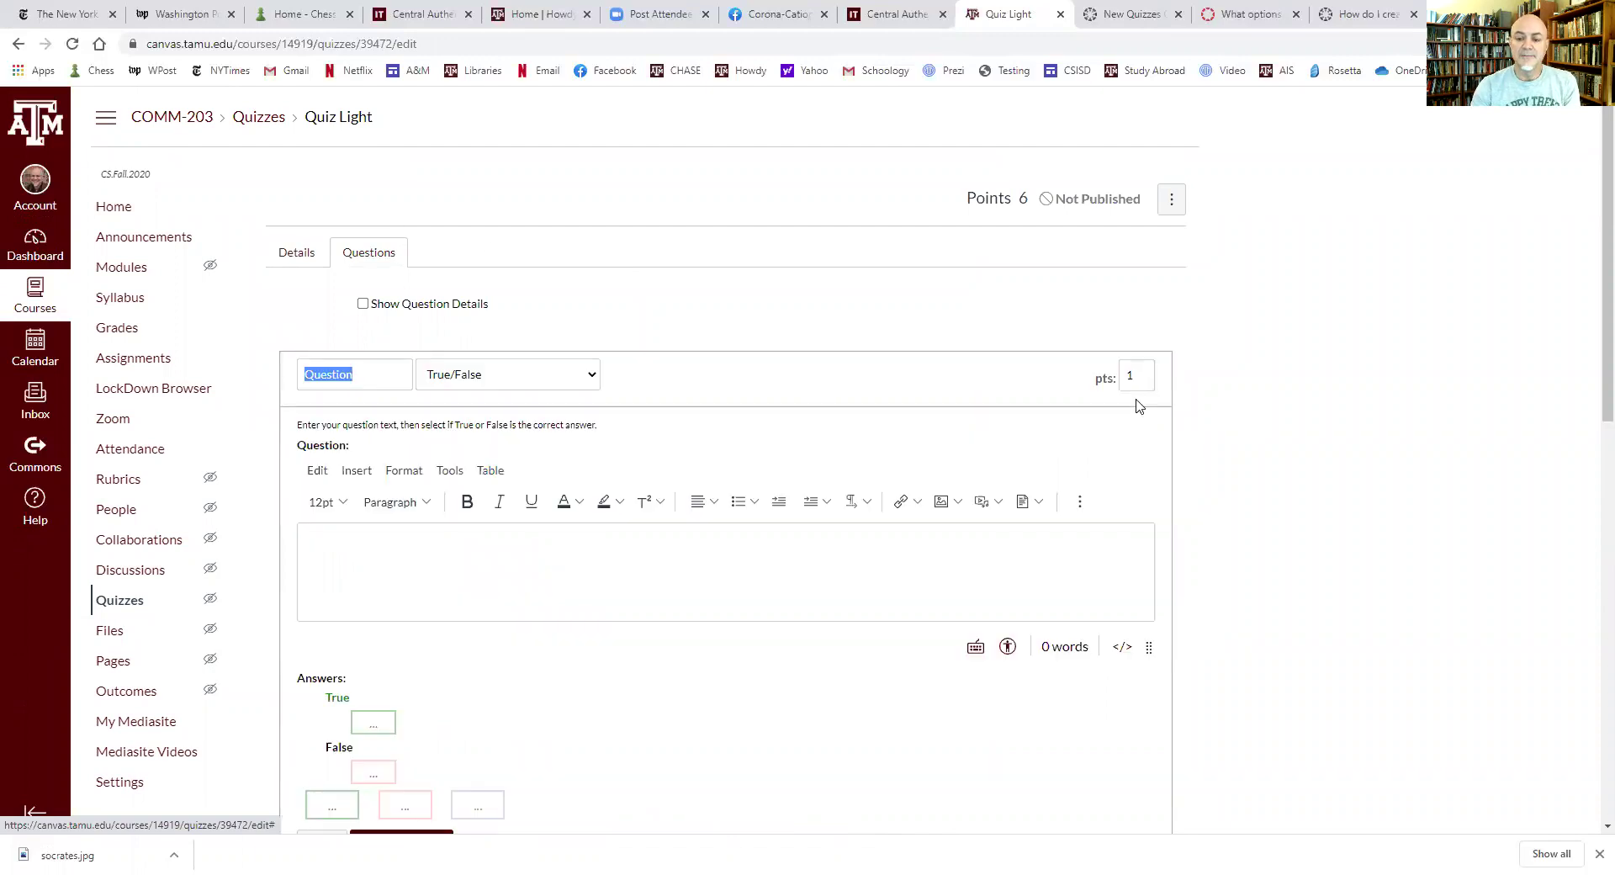
pyautogui.scroll(-1, 613, 517)
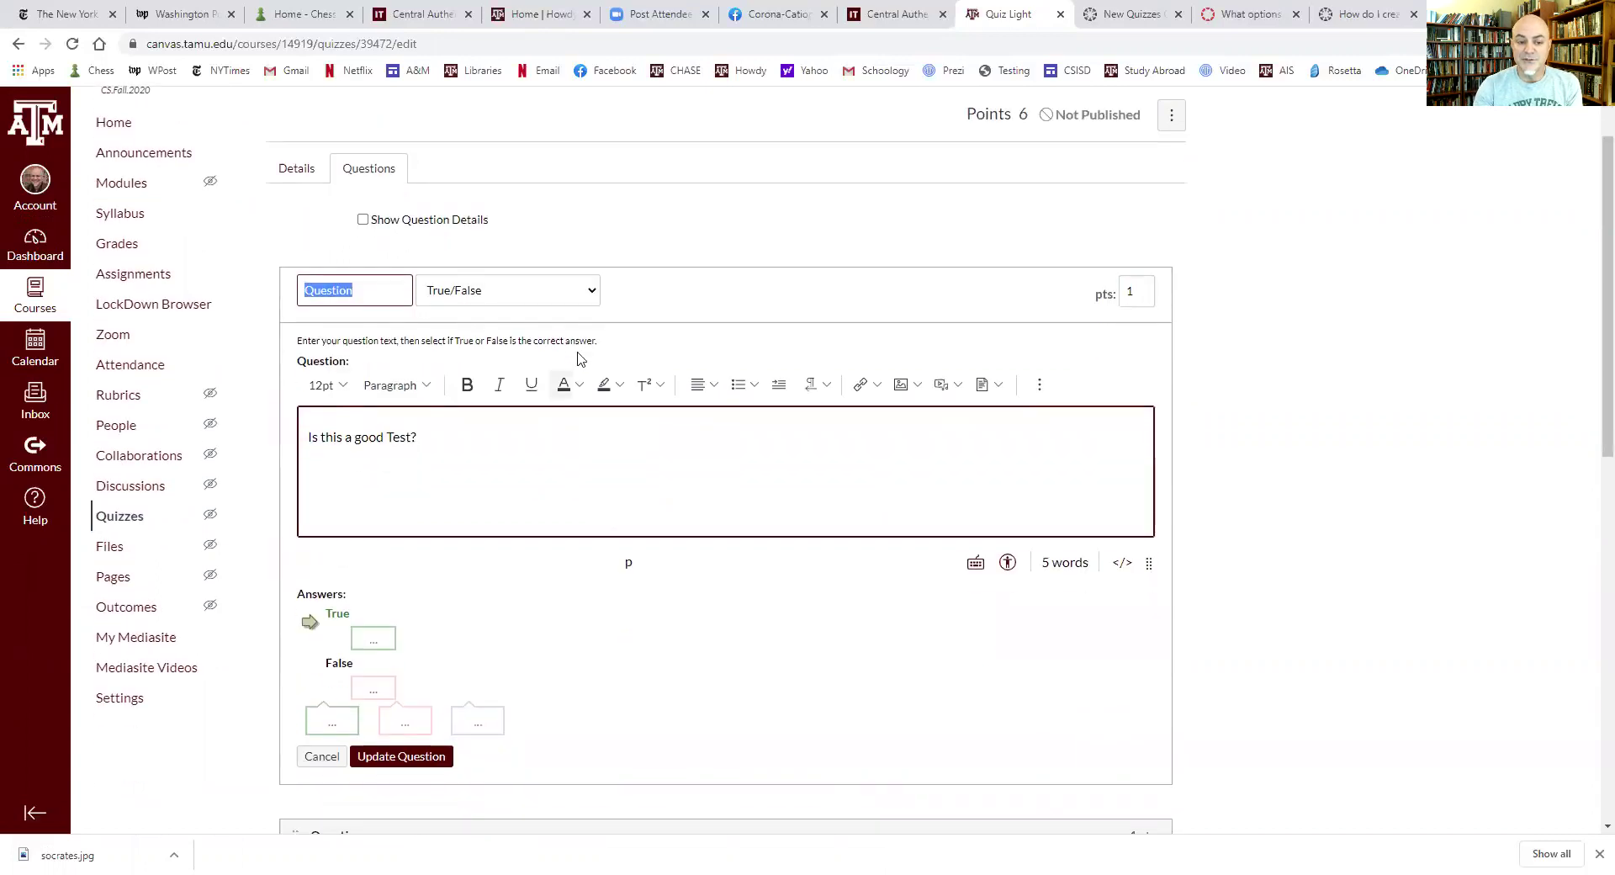
pyautogui.scroll(1, 547, 353)
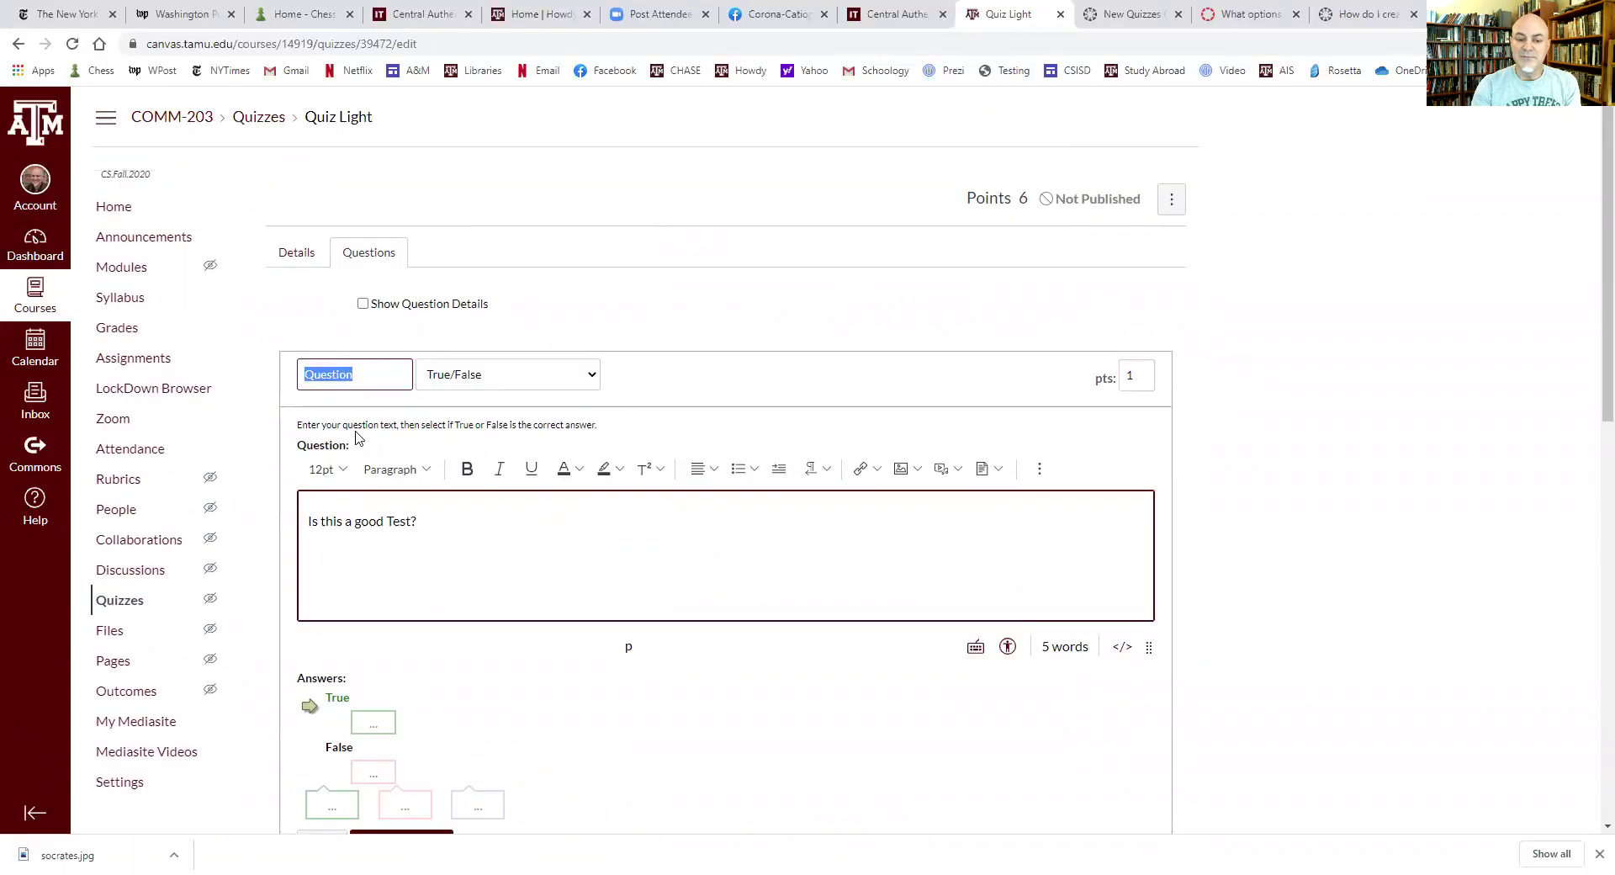
pyautogui.click(586, 377)
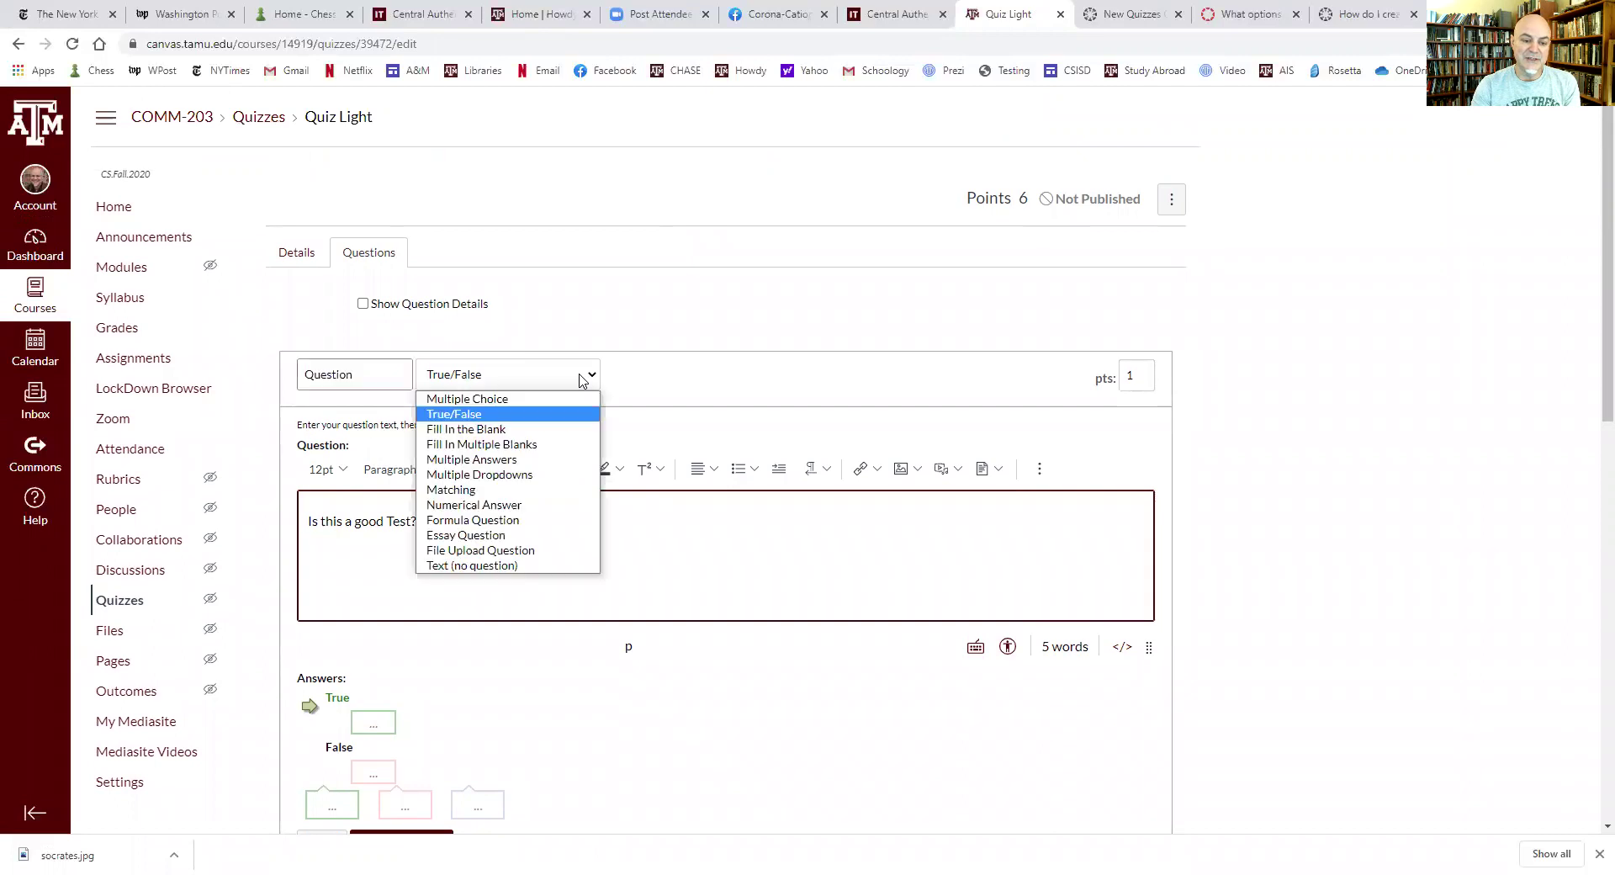
pyautogui.click(491, 414)
pyautogui.scroll(-1, 471, 445)
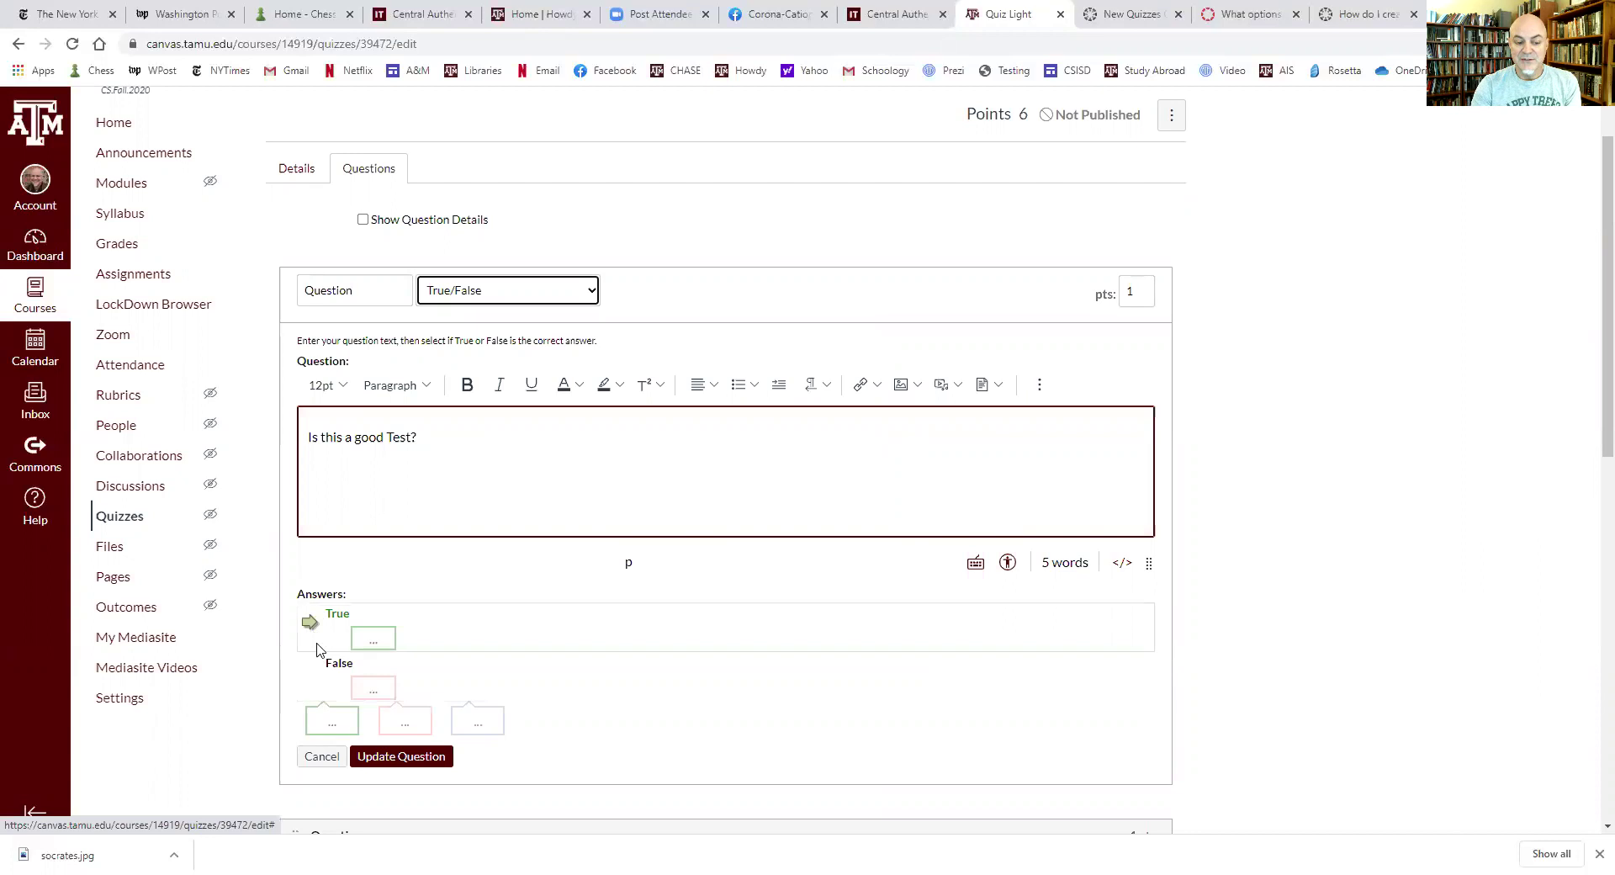
# Step: Set True as the correct answer to "Is this a good Test?" and update the question
pyautogui.click(309, 678)
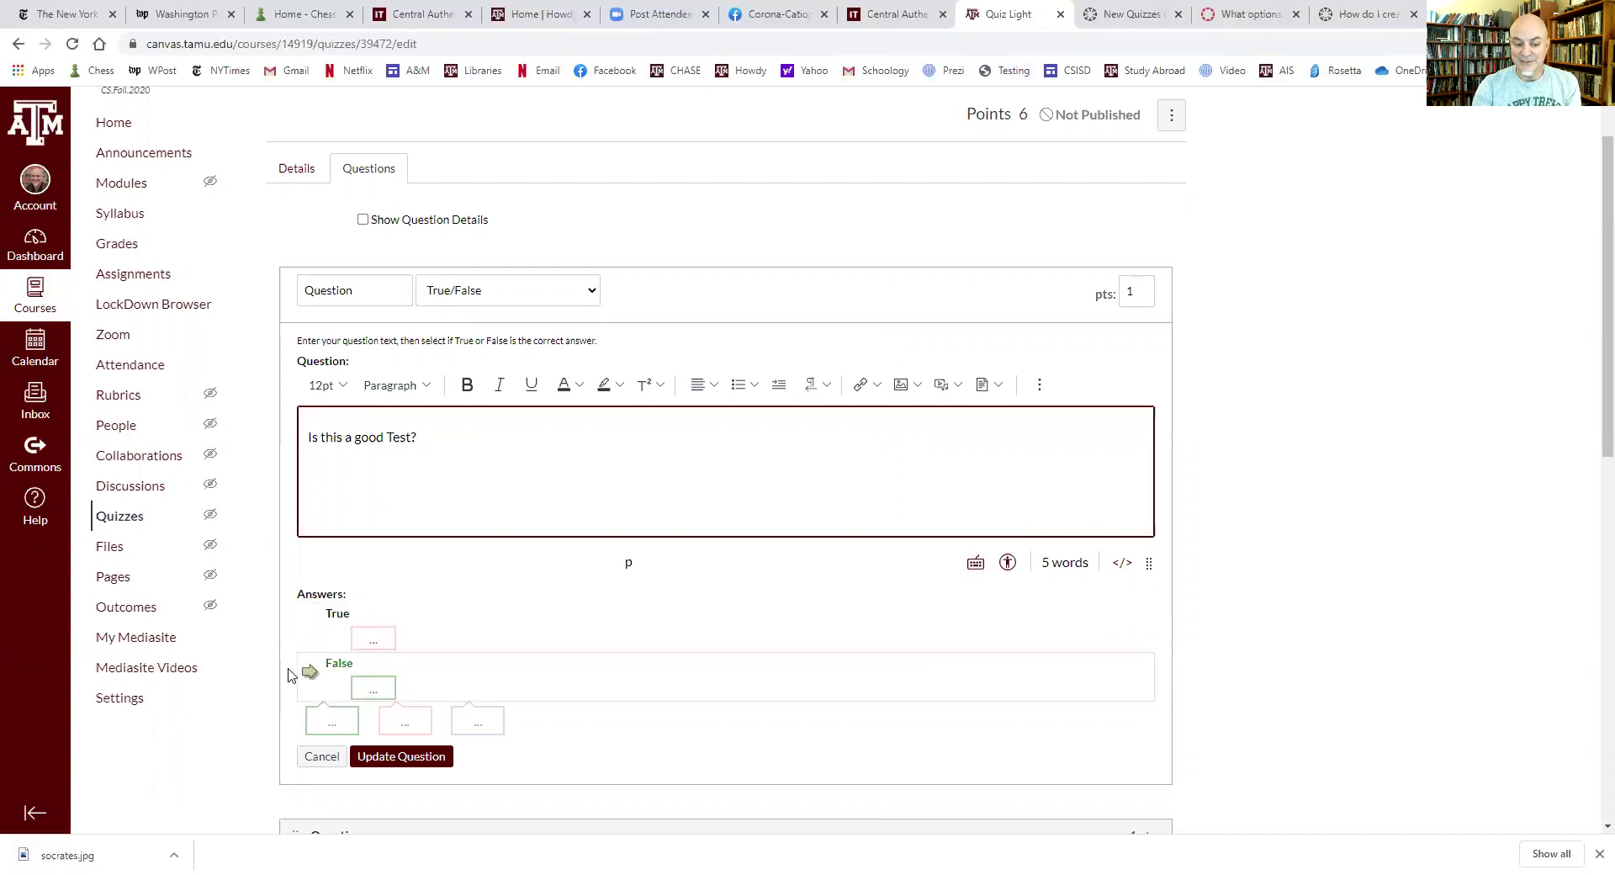
pyautogui.click(310, 621)
pyautogui.scroll(-2, 410, 603)
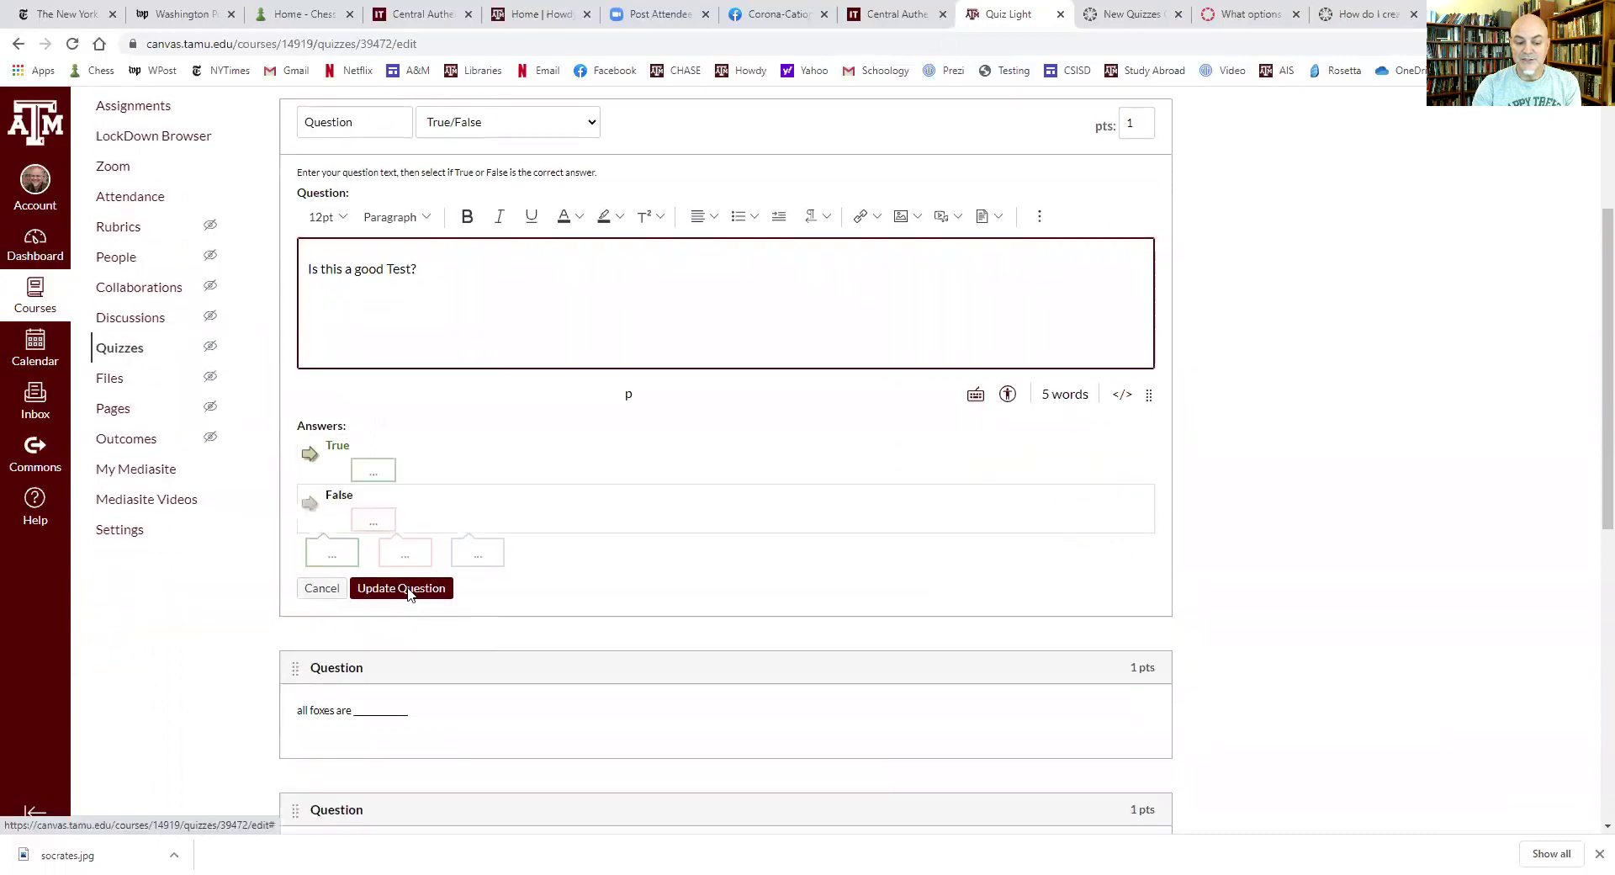
pyautogui.click(403, 589)
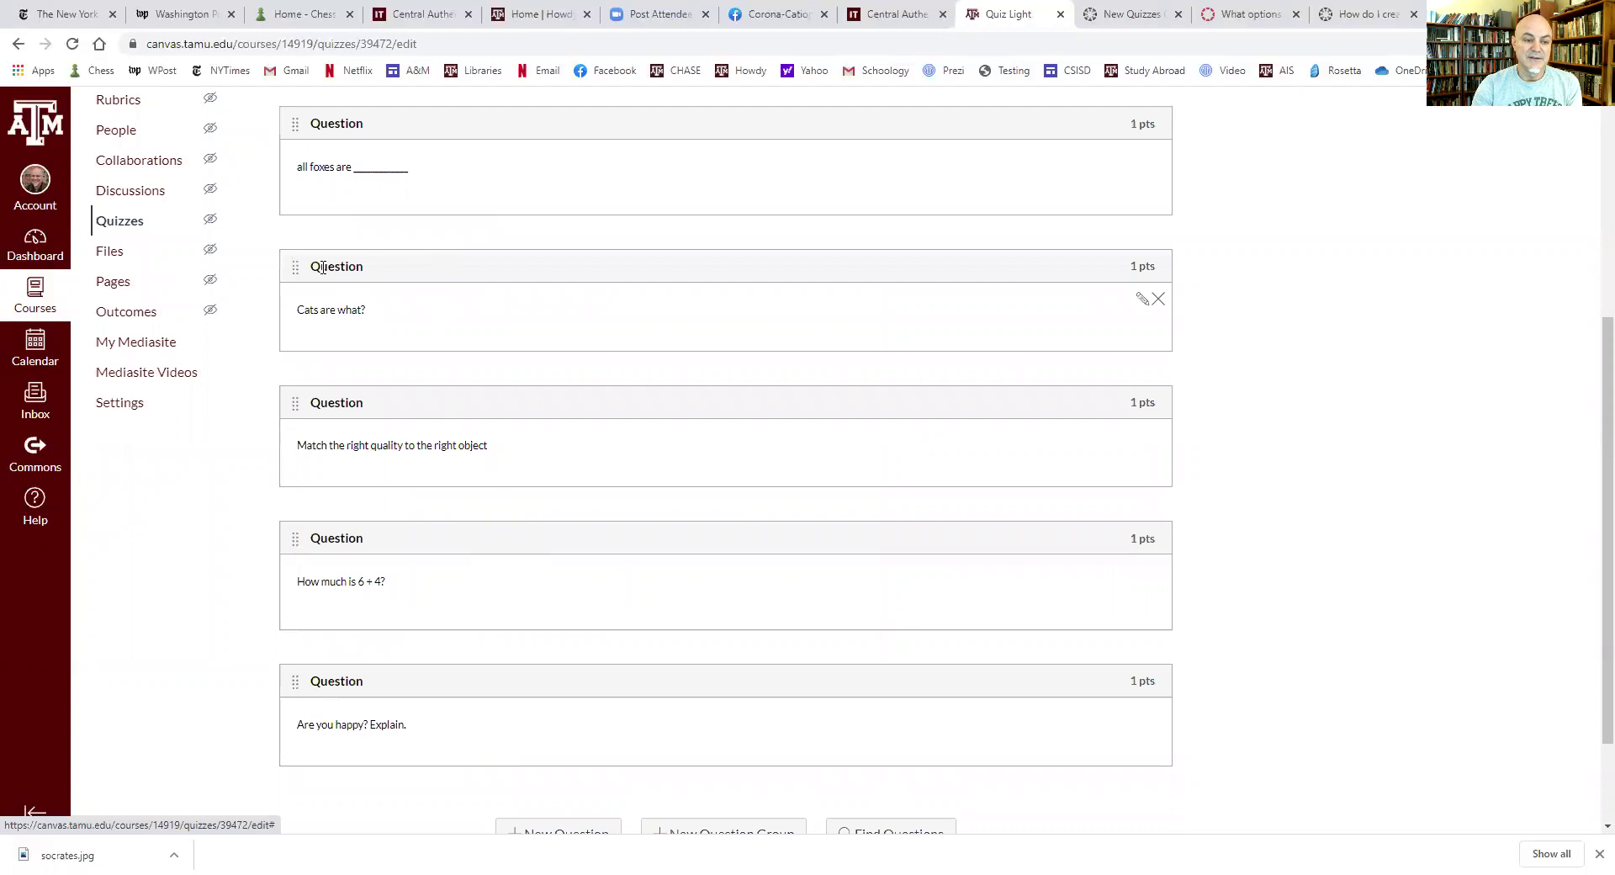
# Step: Open the "Cats are what?" question for editing and select Multiple Answers as its type
pyautogui.click(1141, 302)
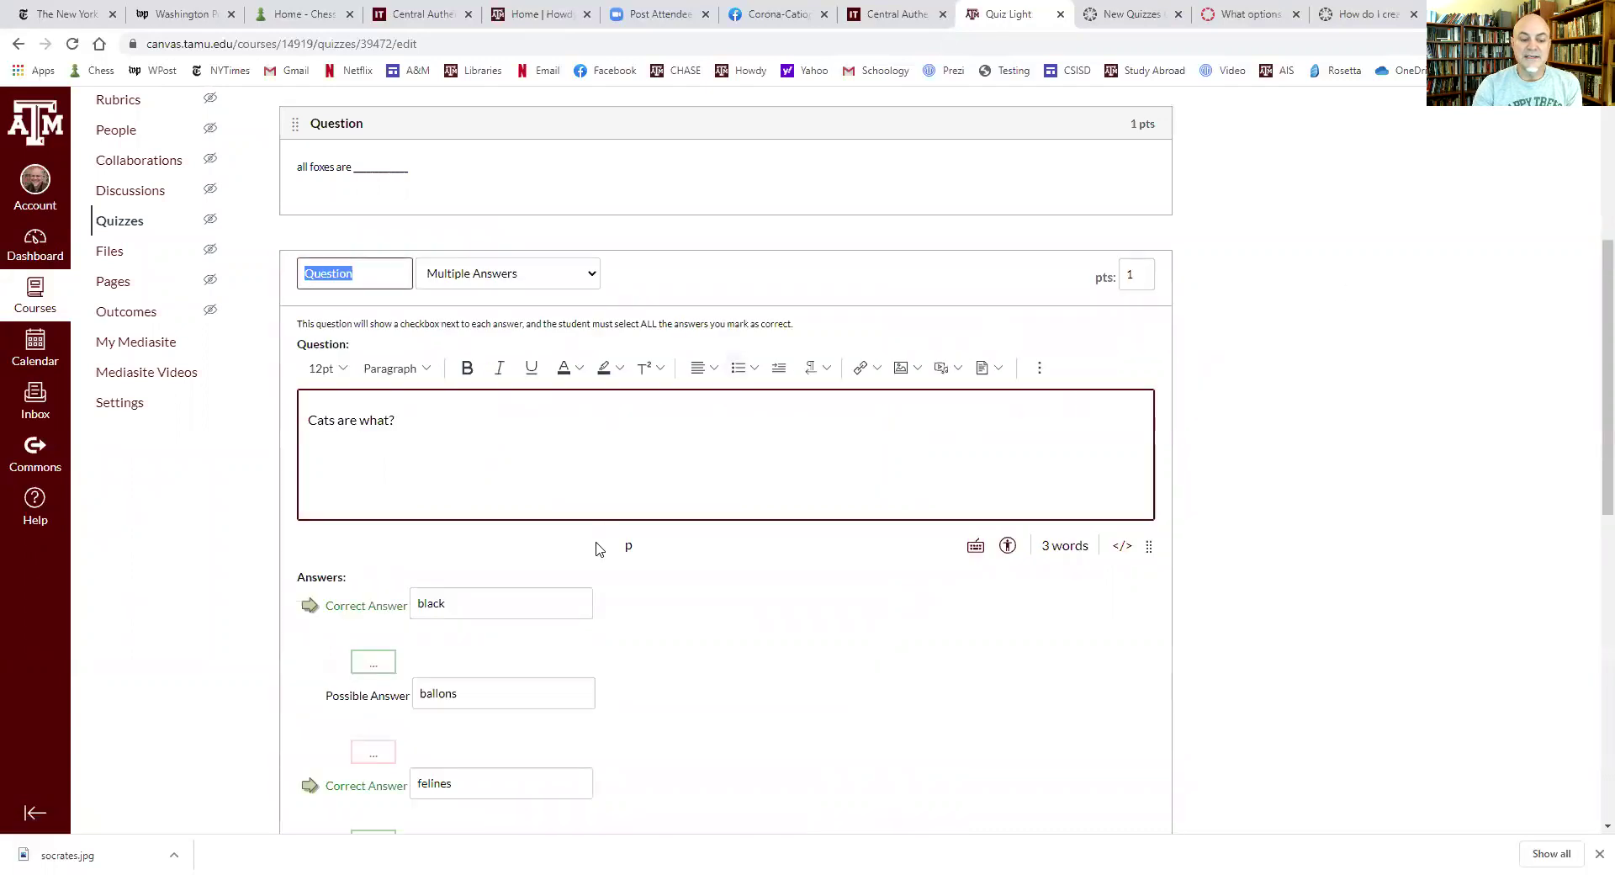
pyautogui.scroll(-2, 433, 429)
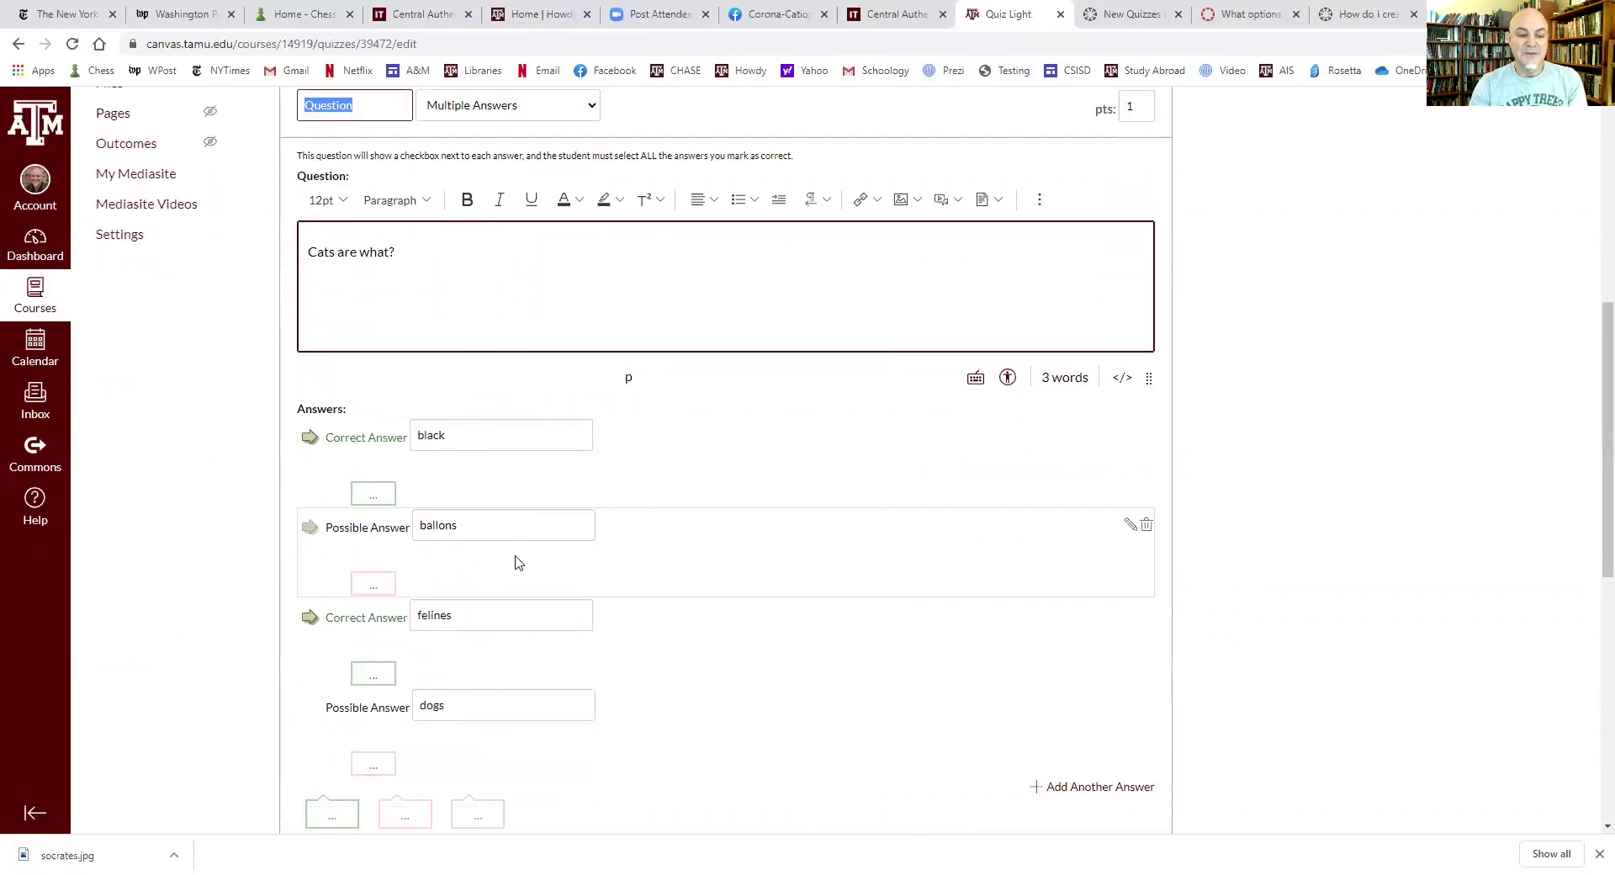
pyautogui.scroll(3, 555, 323)
pyautogui.scroll(-2, 585, 353)
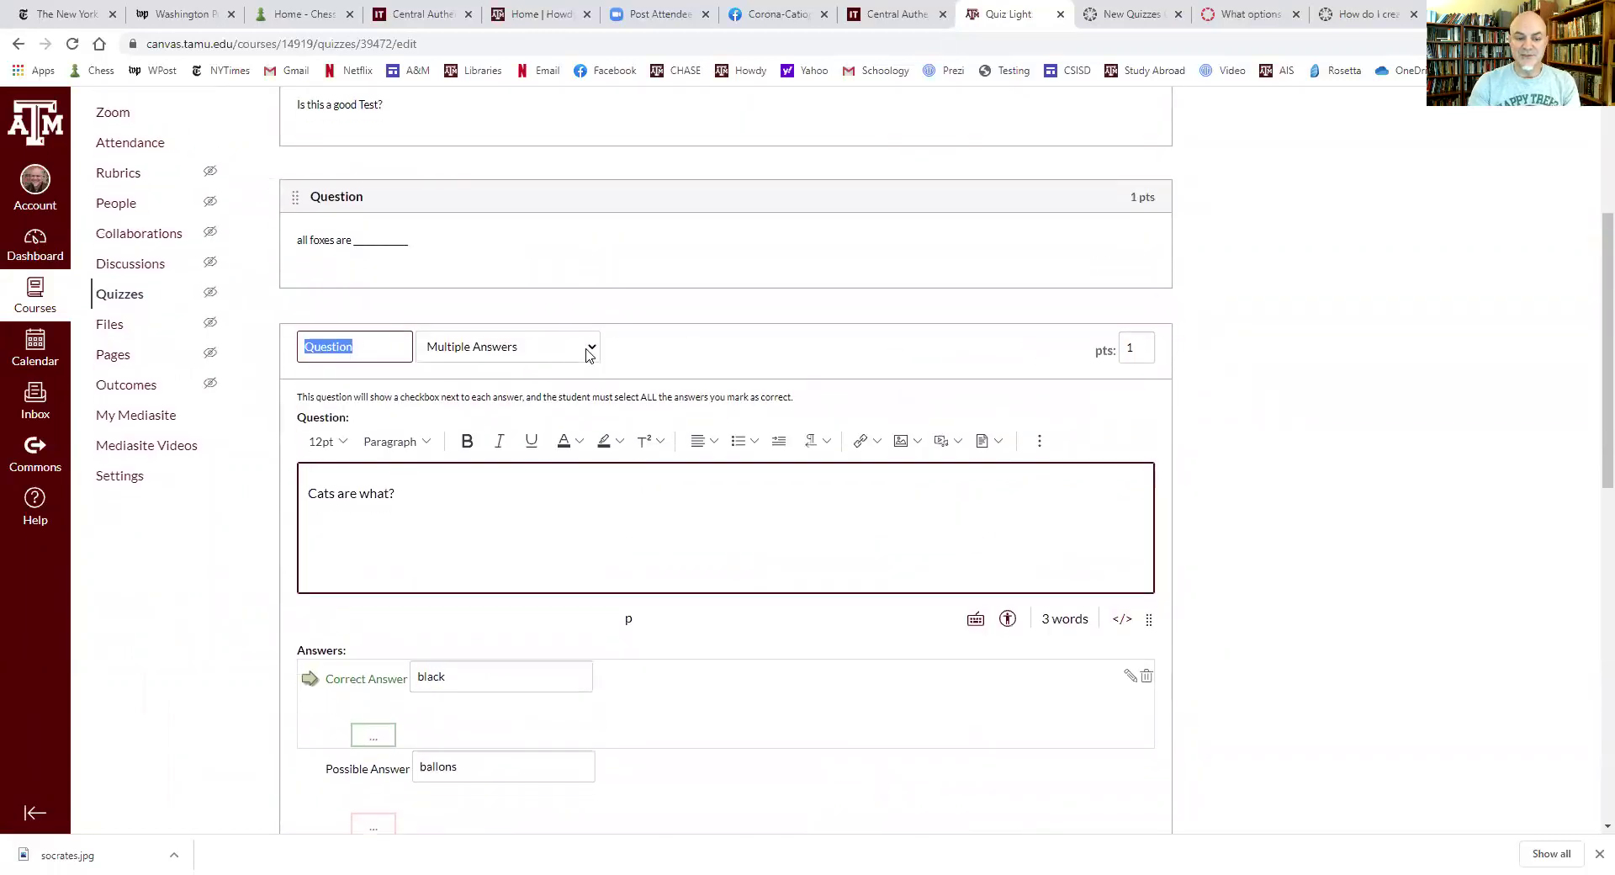
pyautogui.click(586, 190)
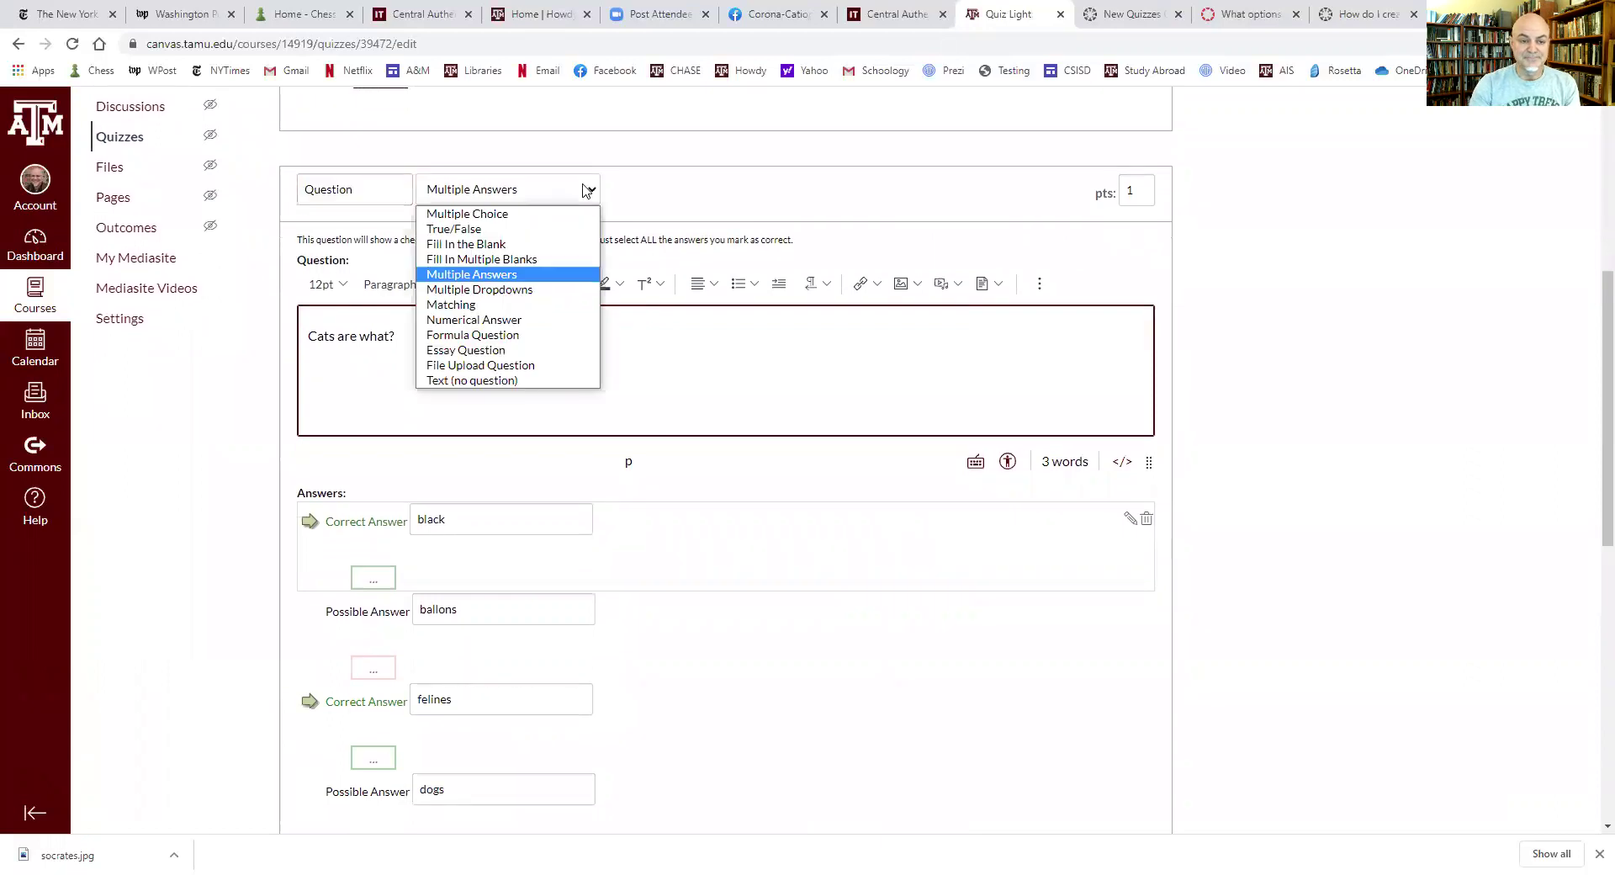
pyautogui.click(547, 276)
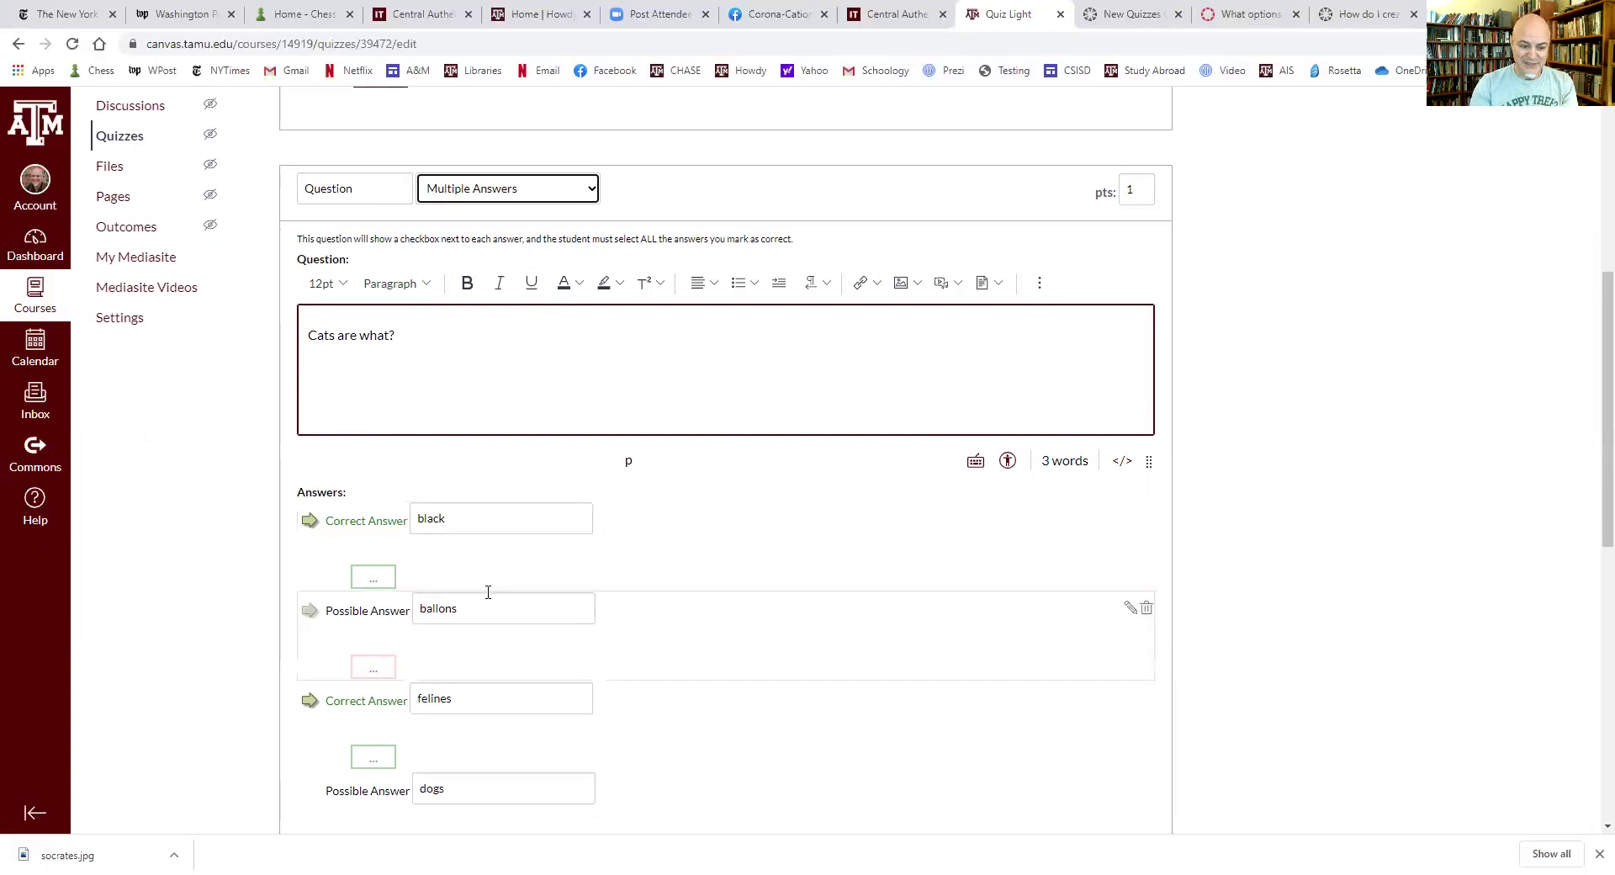
# Step: Toggle ballons as a correct answer, leave only black and felines marked correct, and update the question
pyautogui.scroll(-3, 462, 277)
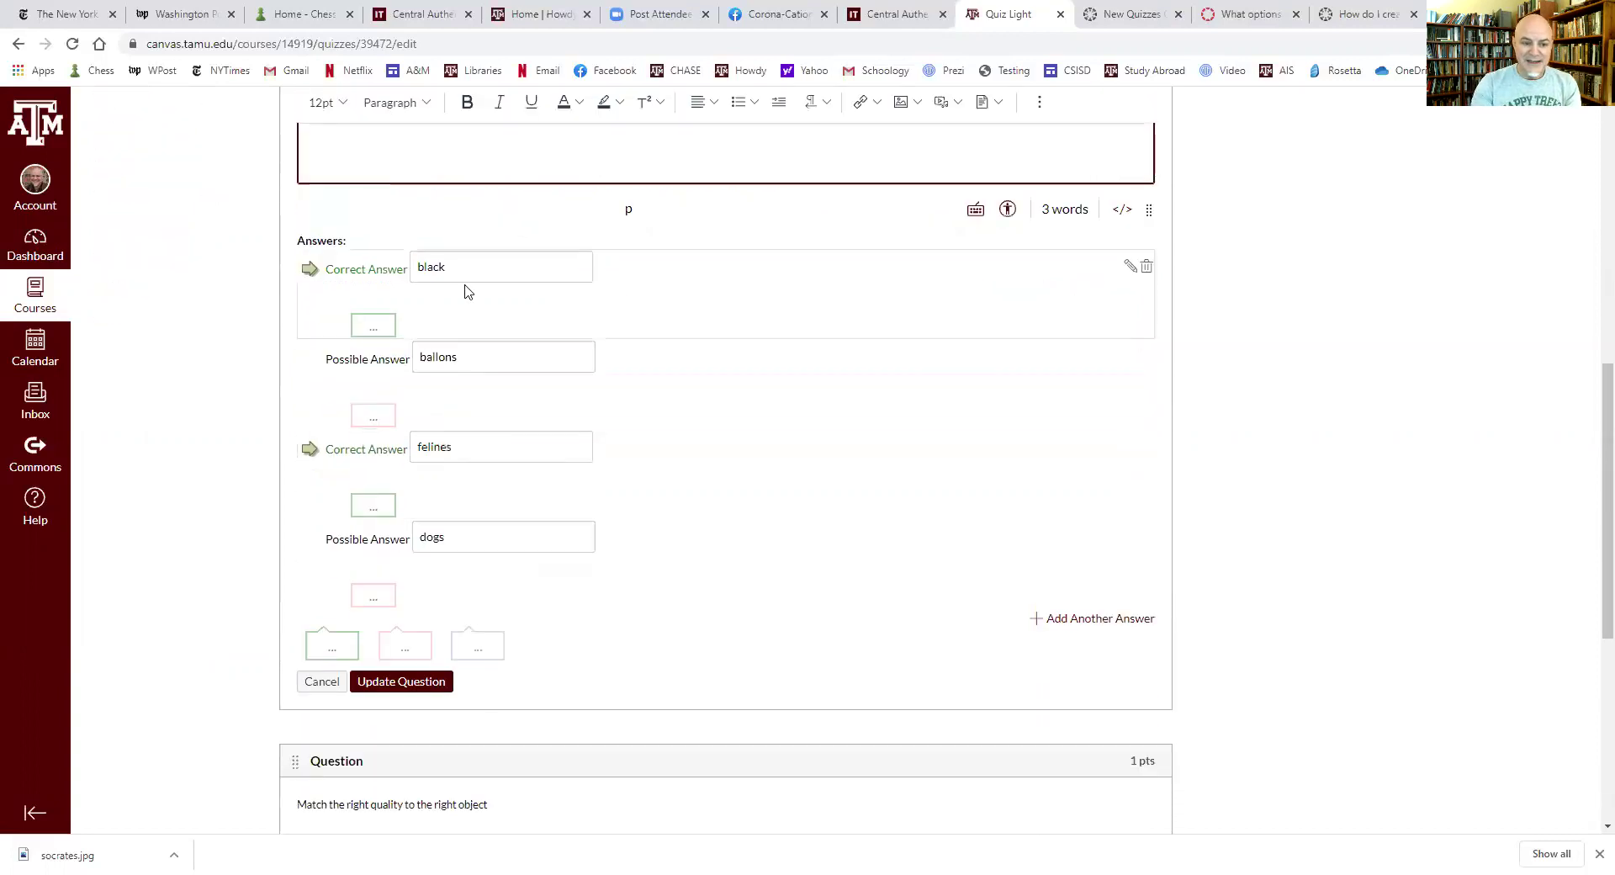
pyautogui.click(310, 360)
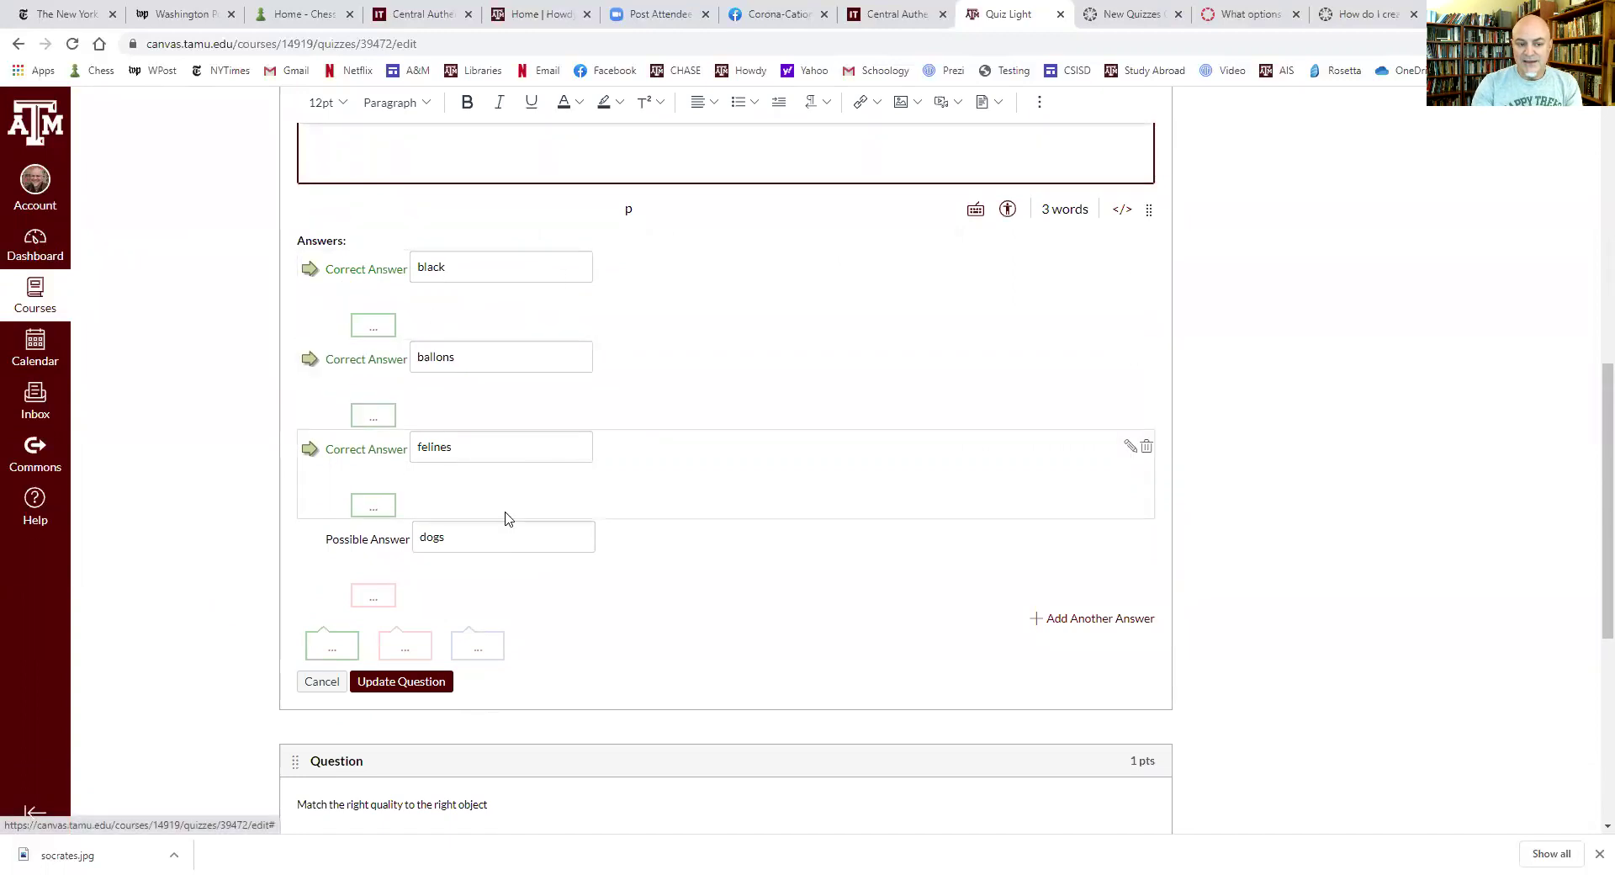
pyautogui.click(310, 360)
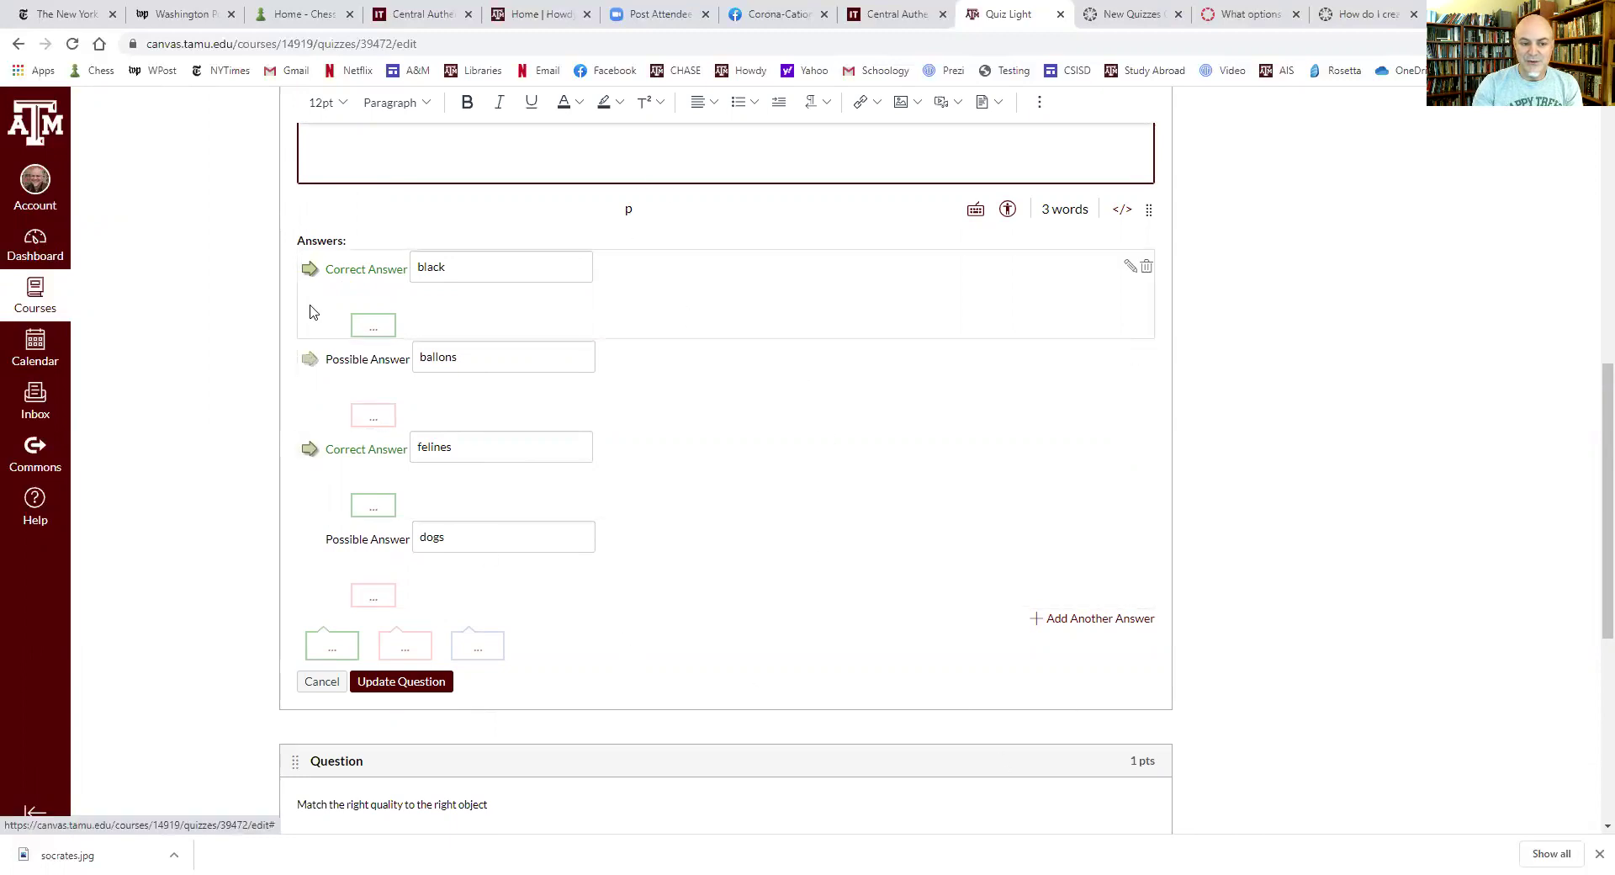
pyautogui.click(310, 360)
pyautogui.click(310, 360)
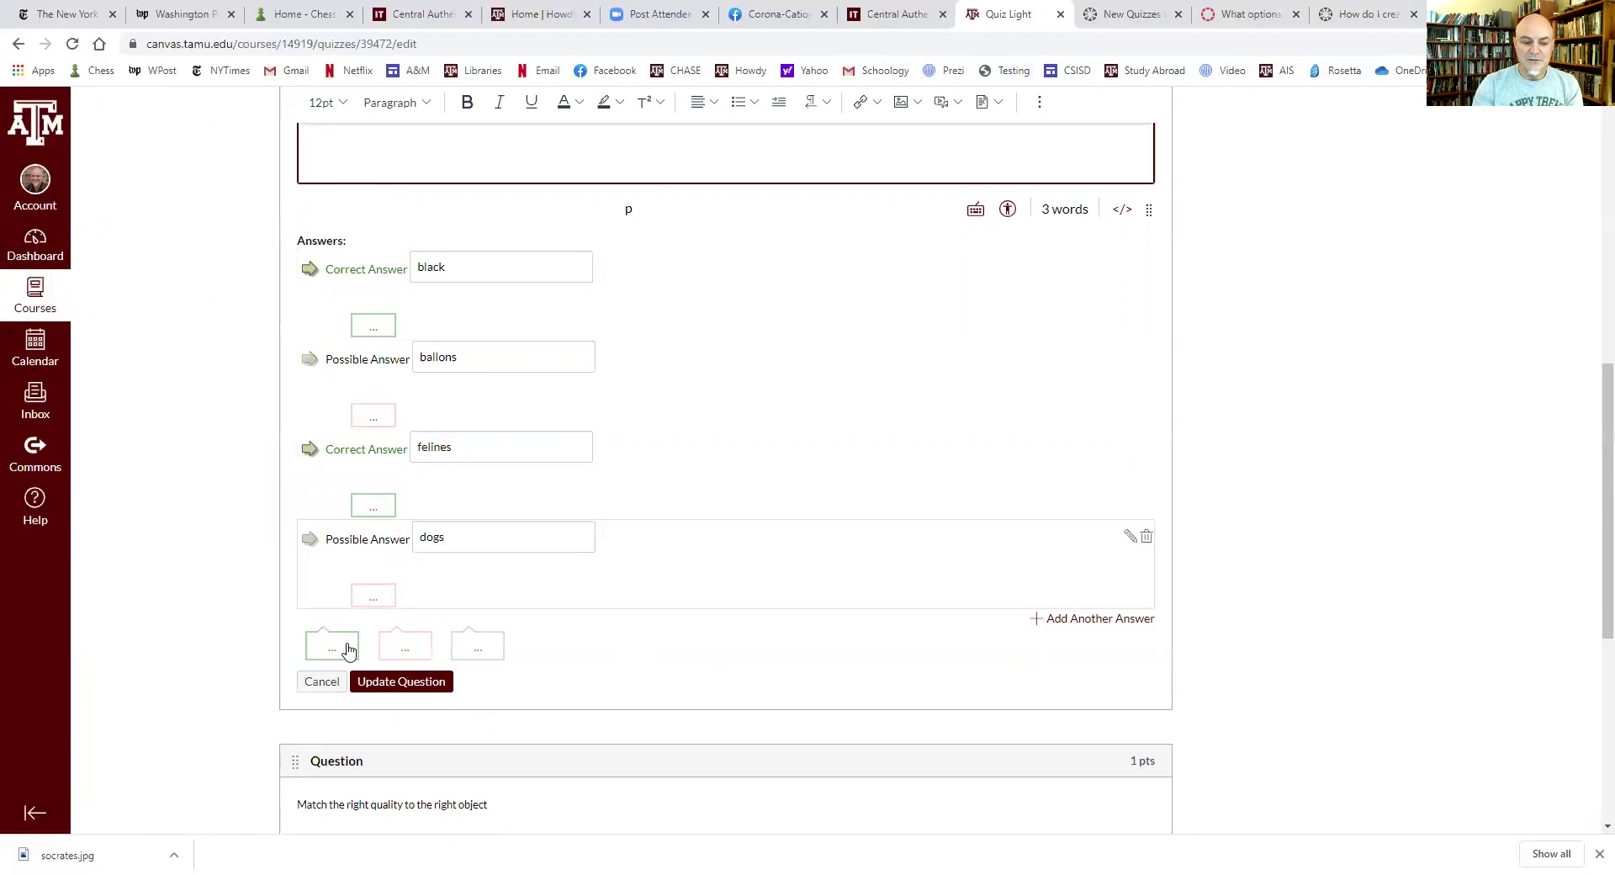
pyautogui.click(396, 683)
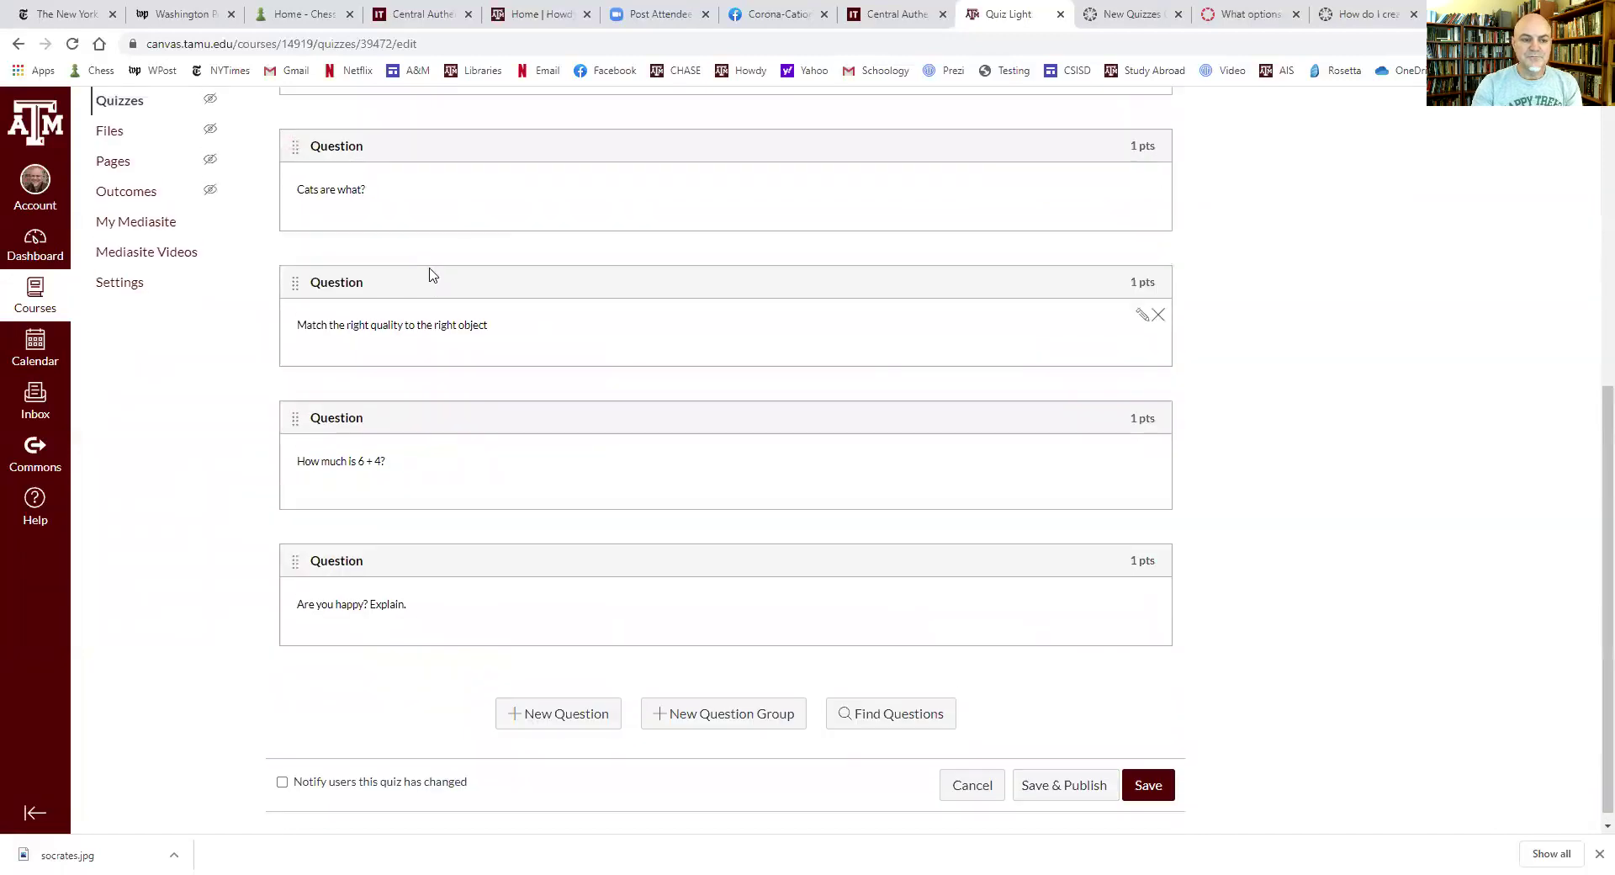
# Step: Open the "Match the right quality to the right object" question, review its cats and furry pair, and update the question
pyautogui.scroll(2, 429, 276)
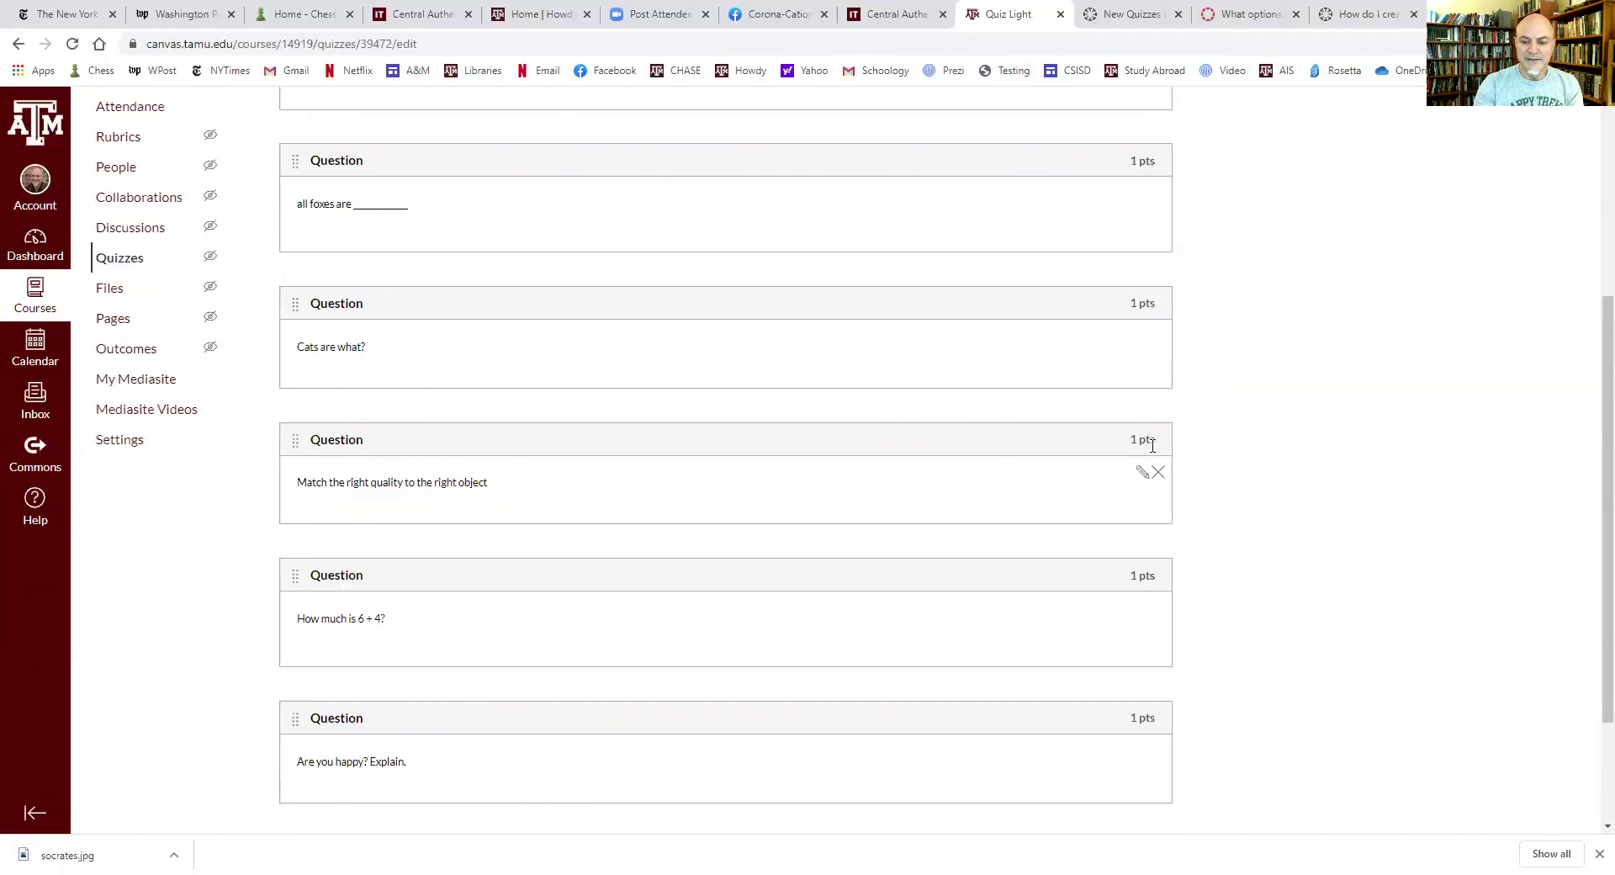
pyautogui.click(1143, 472)
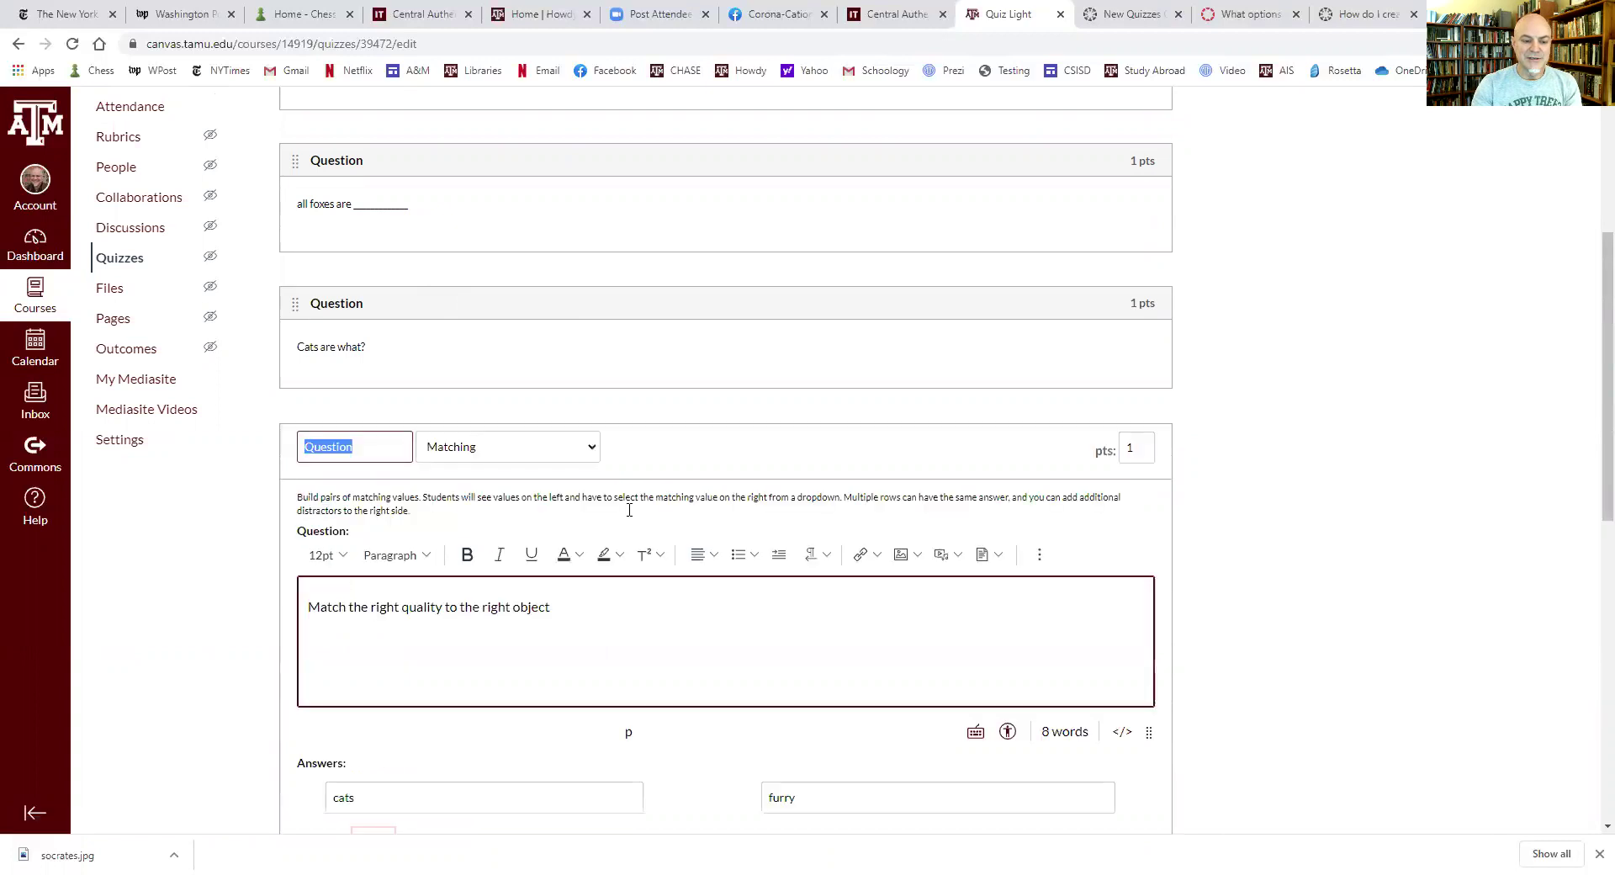
pyautogui.scroll(-4, 629, 509)
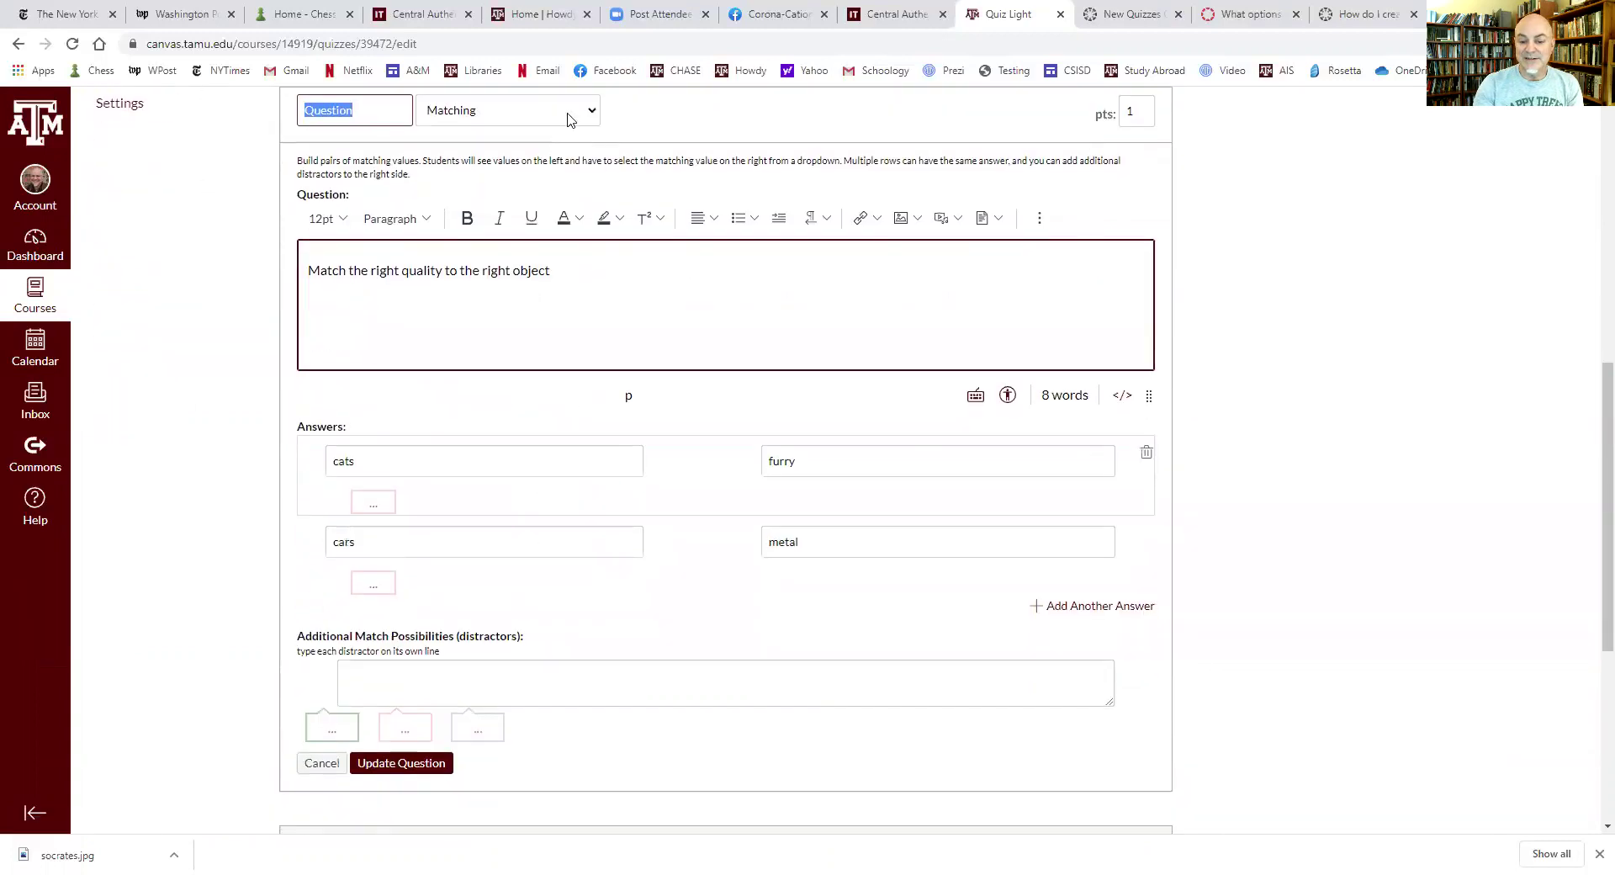
pyautogui.click(371, 461)
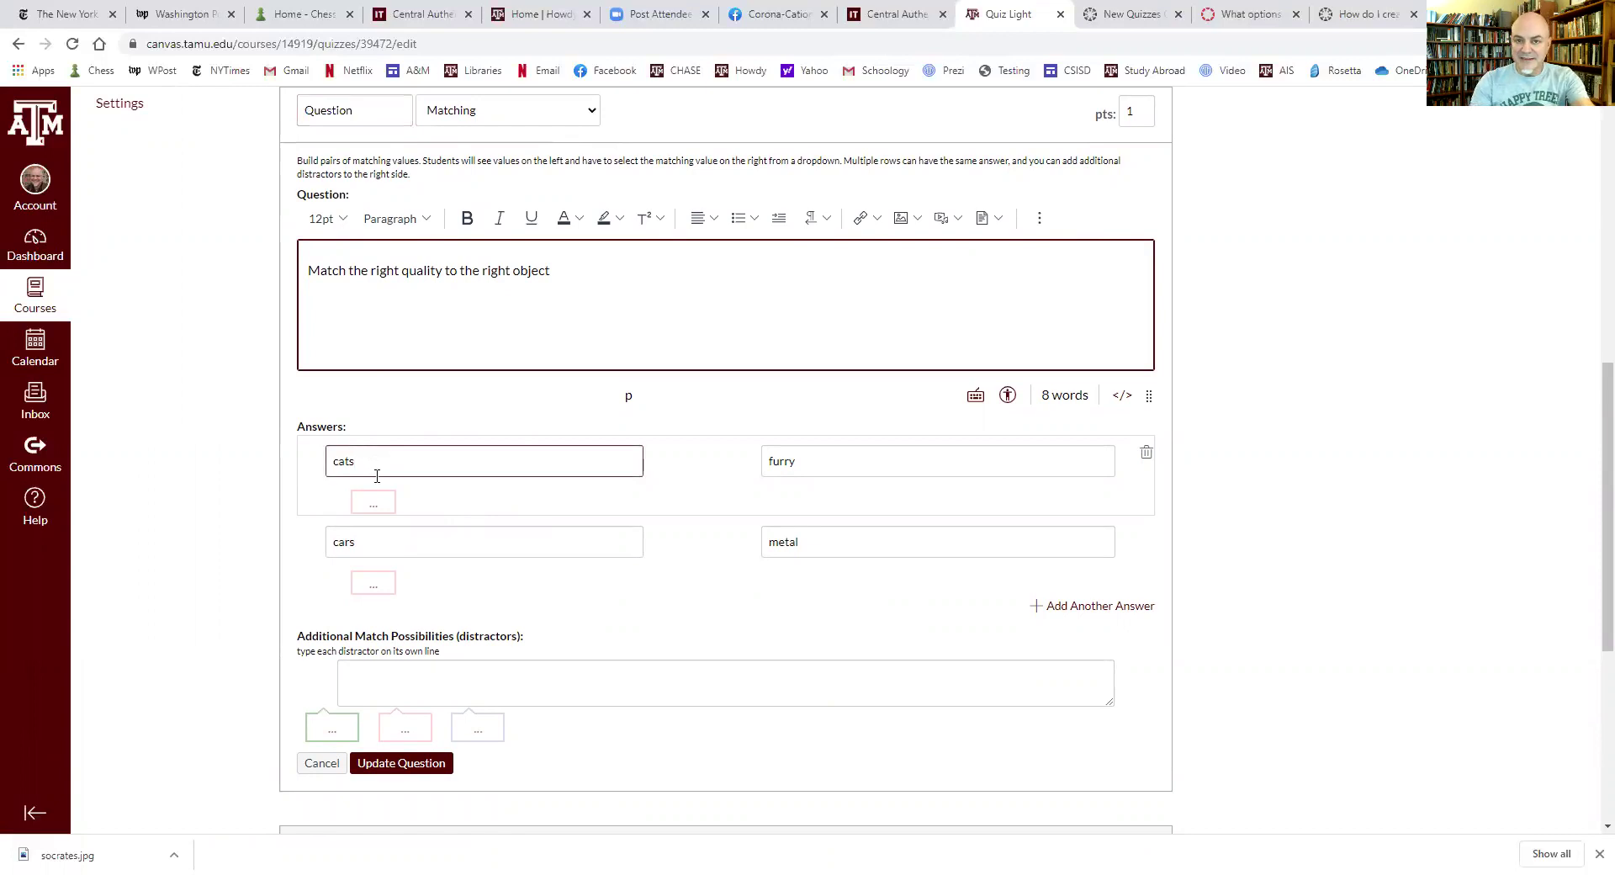
pyautogui.click(841, 461)
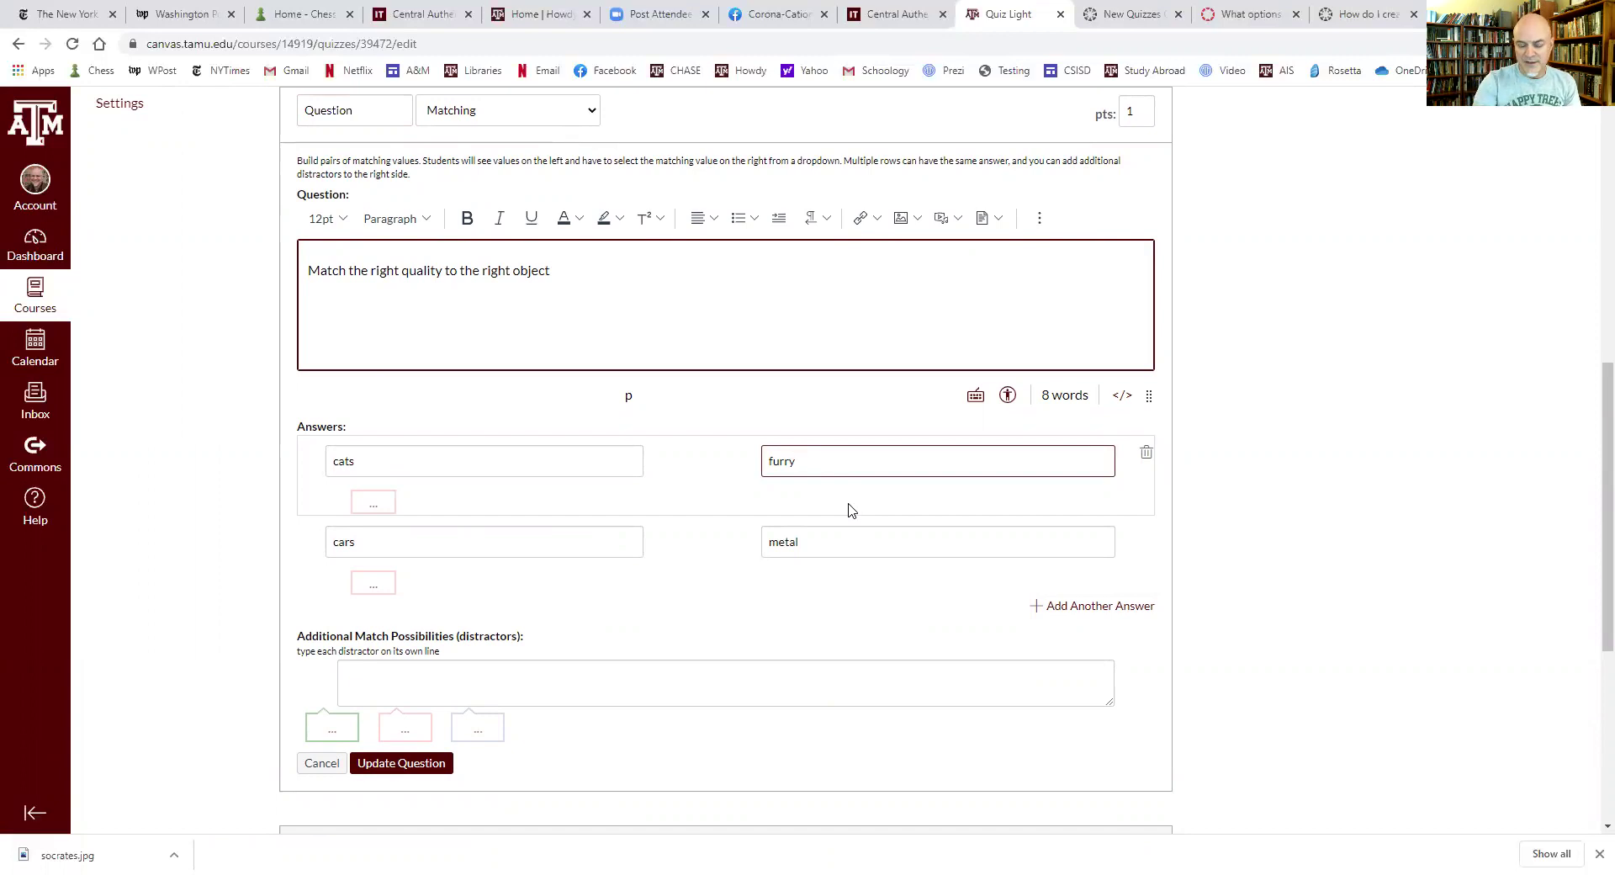
pyautogui.click(427, 768)
# Step: Open the "How much is 6 + 4?" question, select Numerical Answer as its type, check its error margin, and update it
pyautogui.moveTo(371, 459)
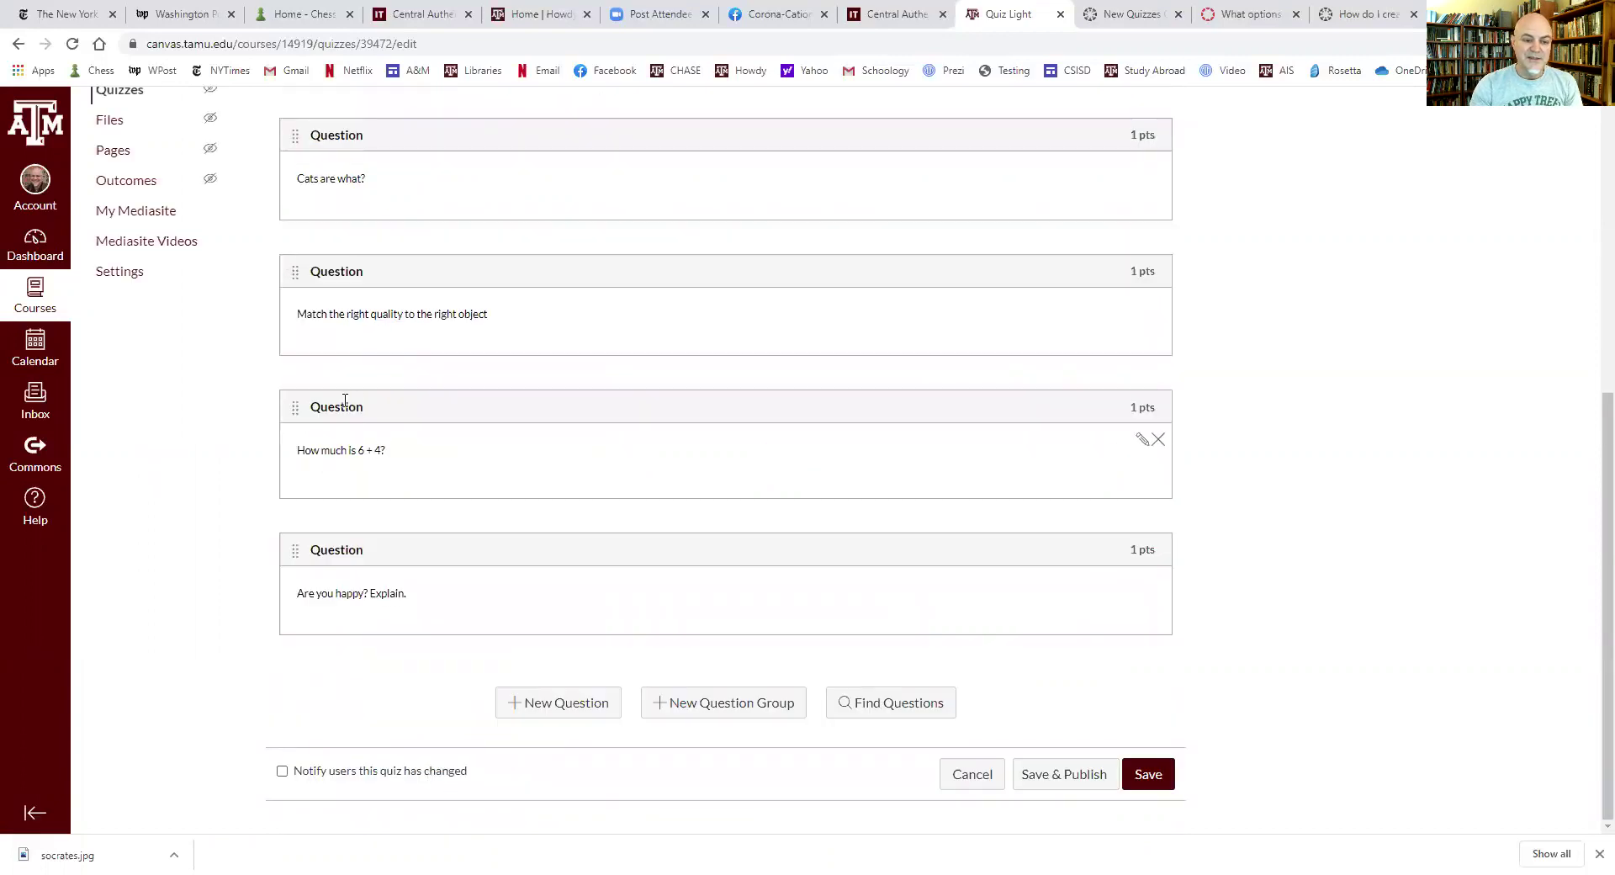
pyautogui.click(1140, 435)
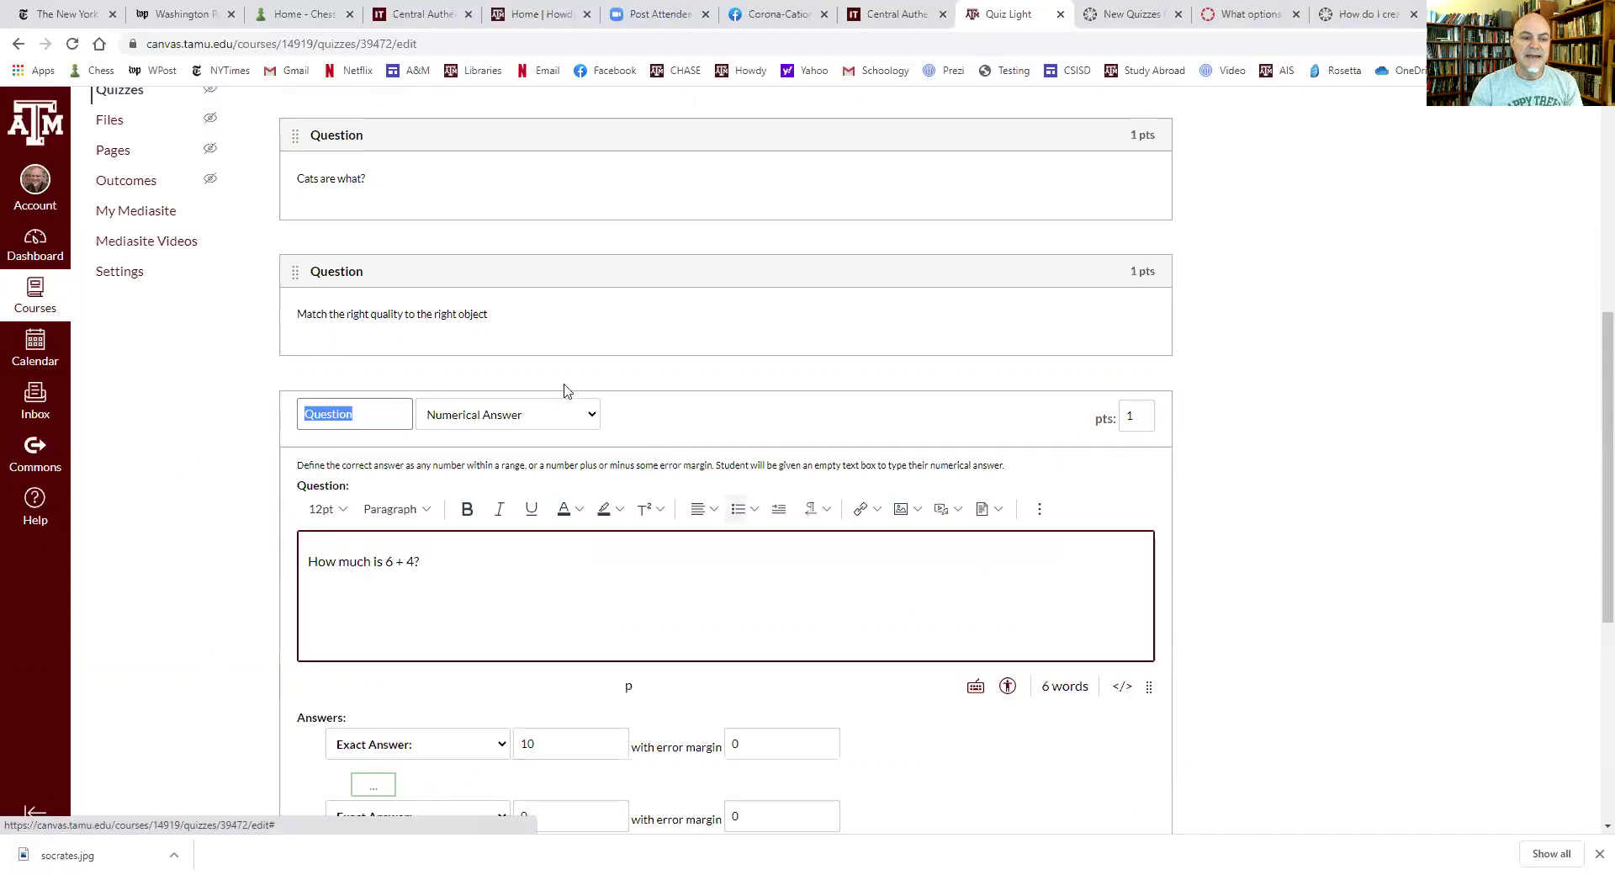
pyautogui.click(584, 421)
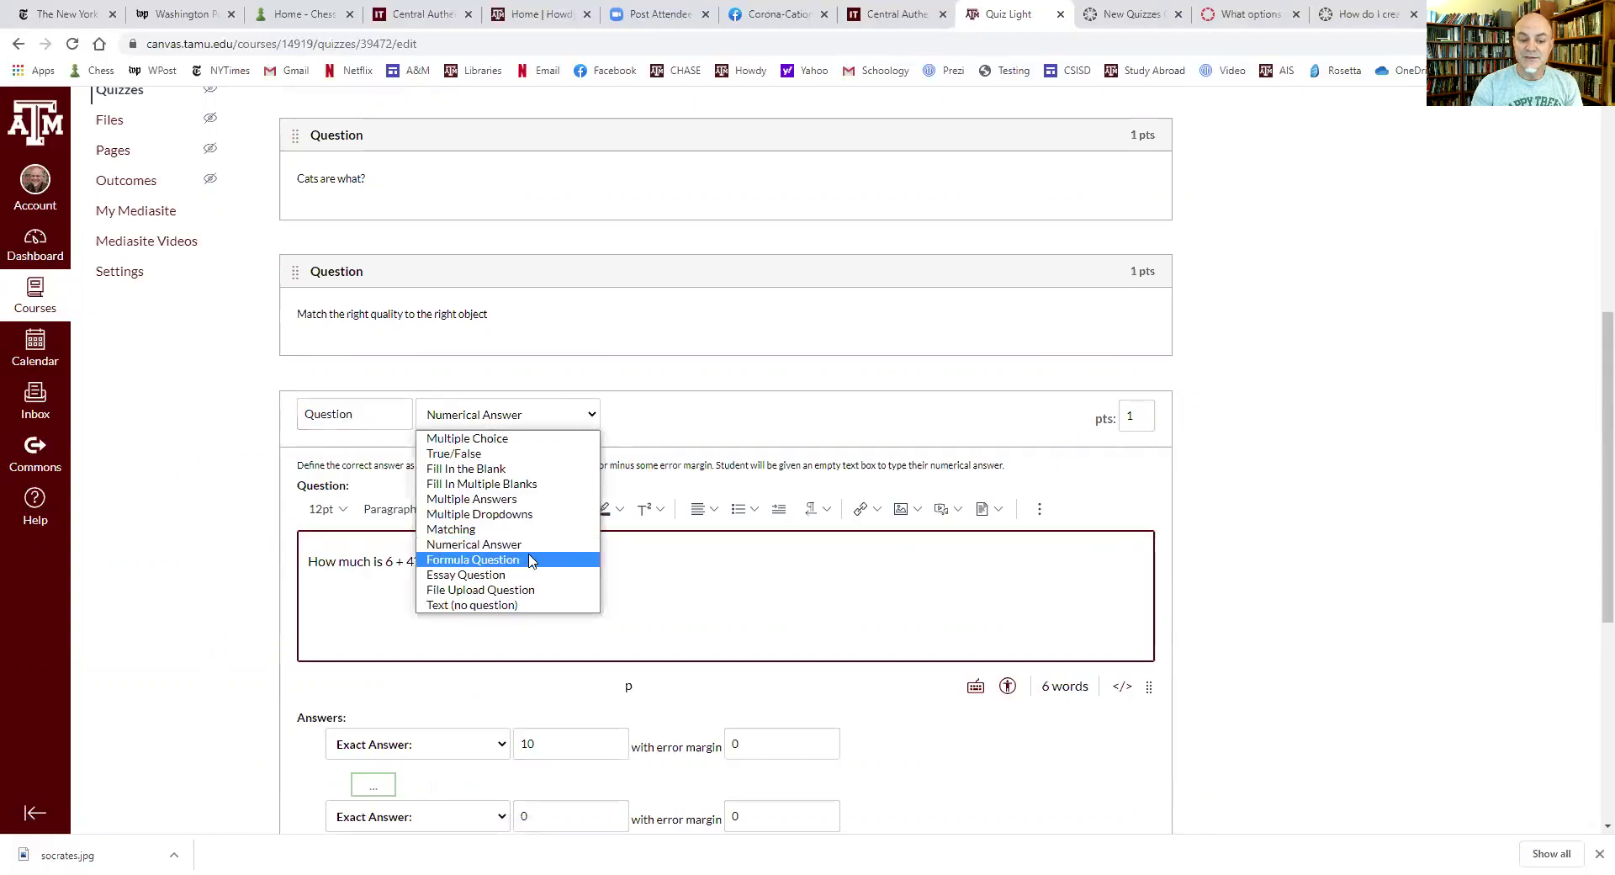
pyautogui.click(492, 544)
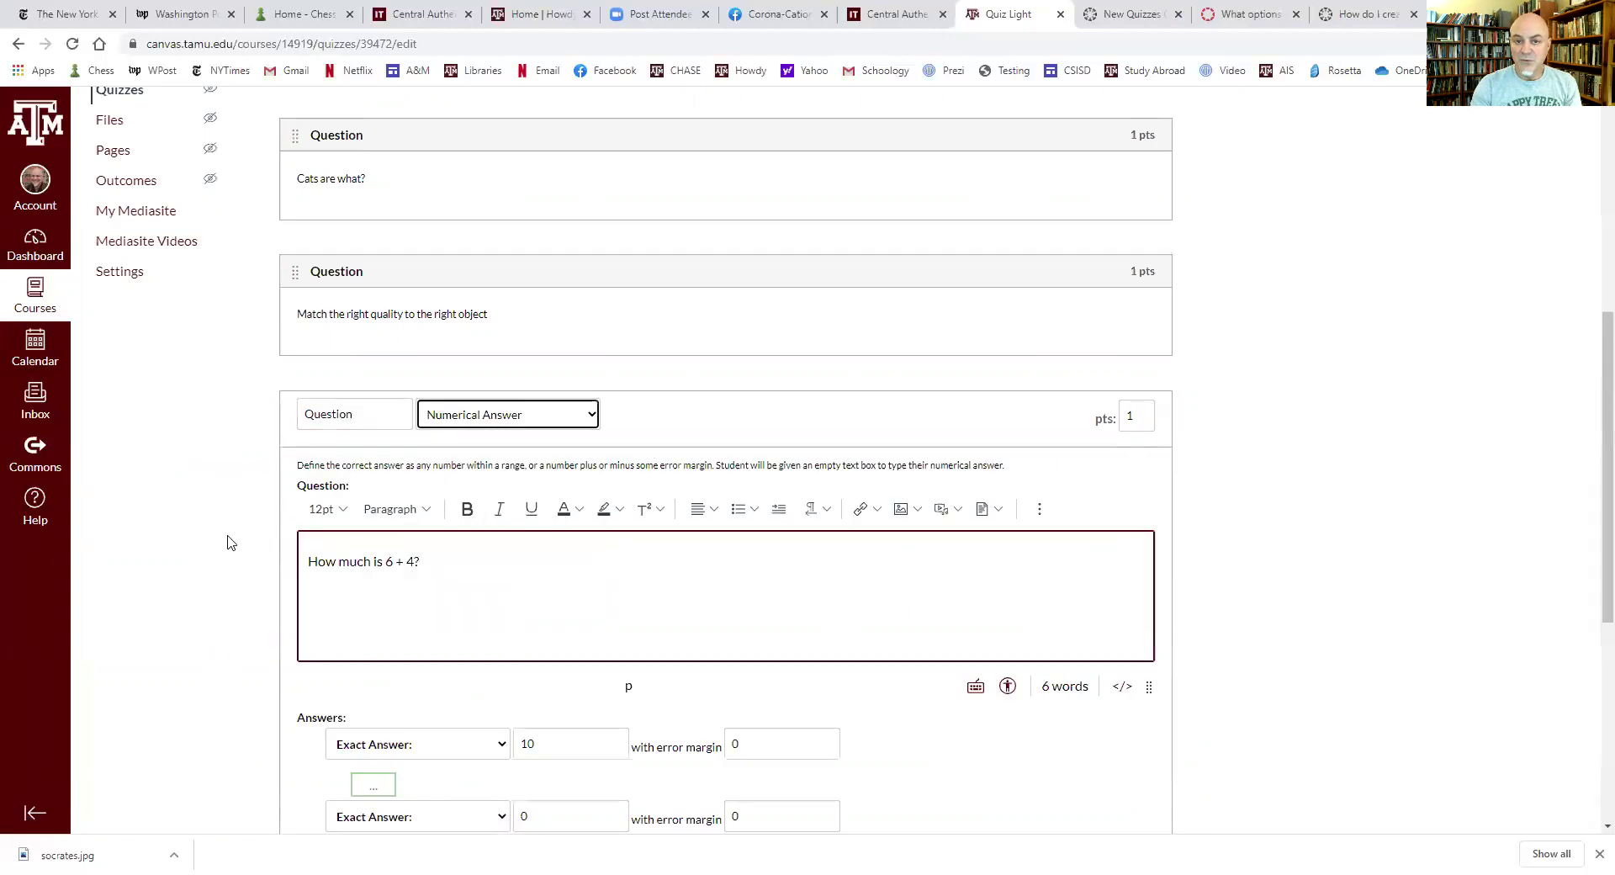
pyautogui.scroll(-2, 584, 617)
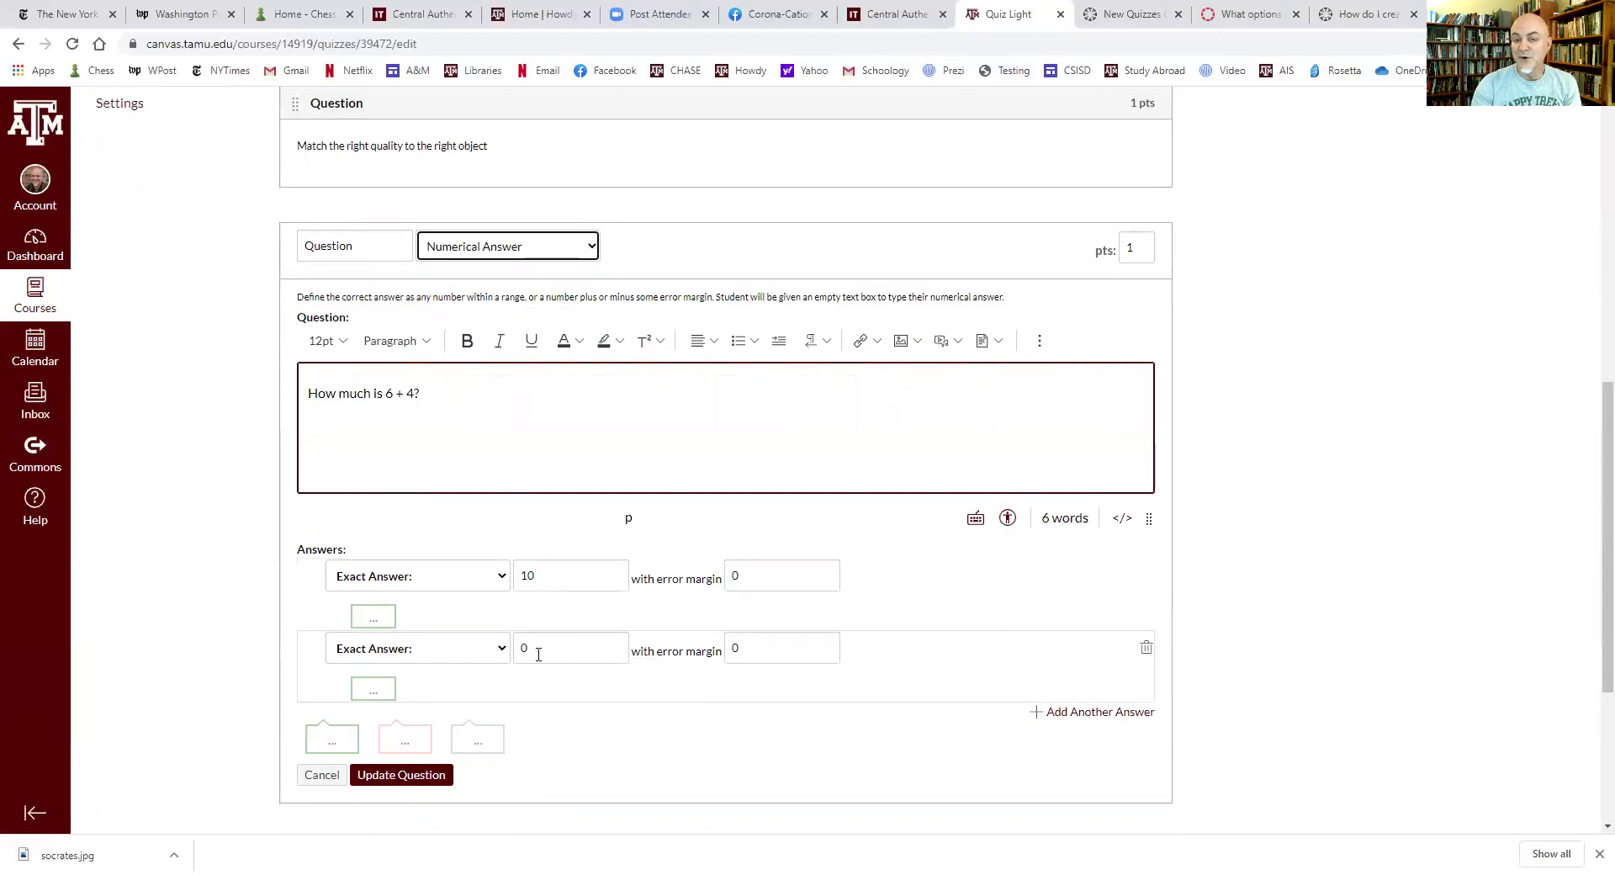
pyautogui.click(733, 572)
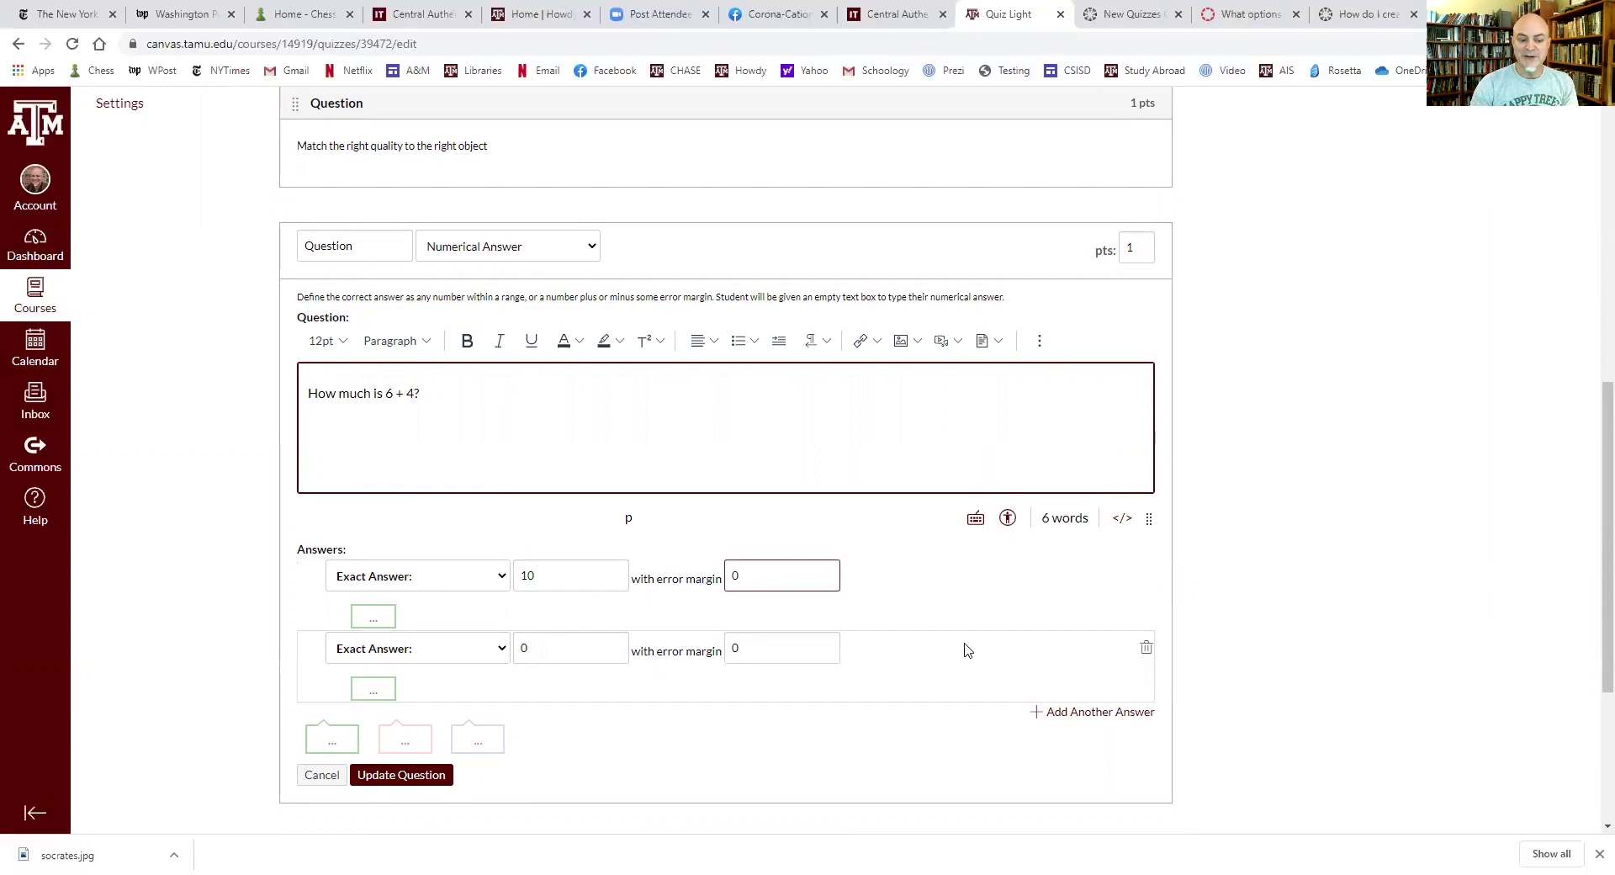
pyautogui.click(434, 774)
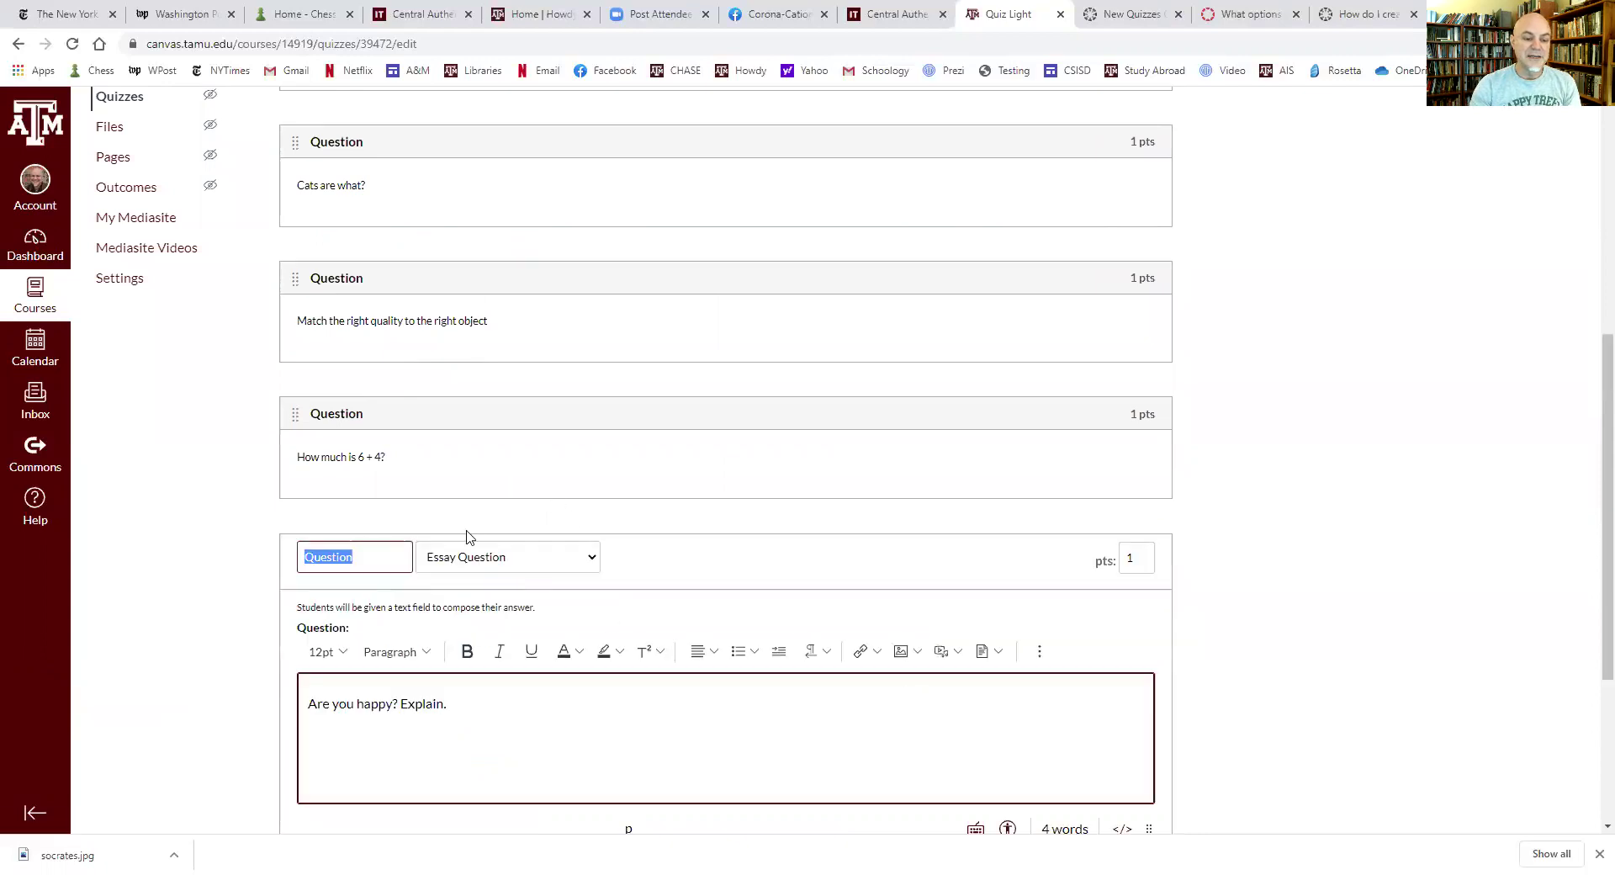
# Step: Review the essay question "Are you happy? Explain." and look over the quiz's full question list
pyautogui.scroll(-3, 535, 673)
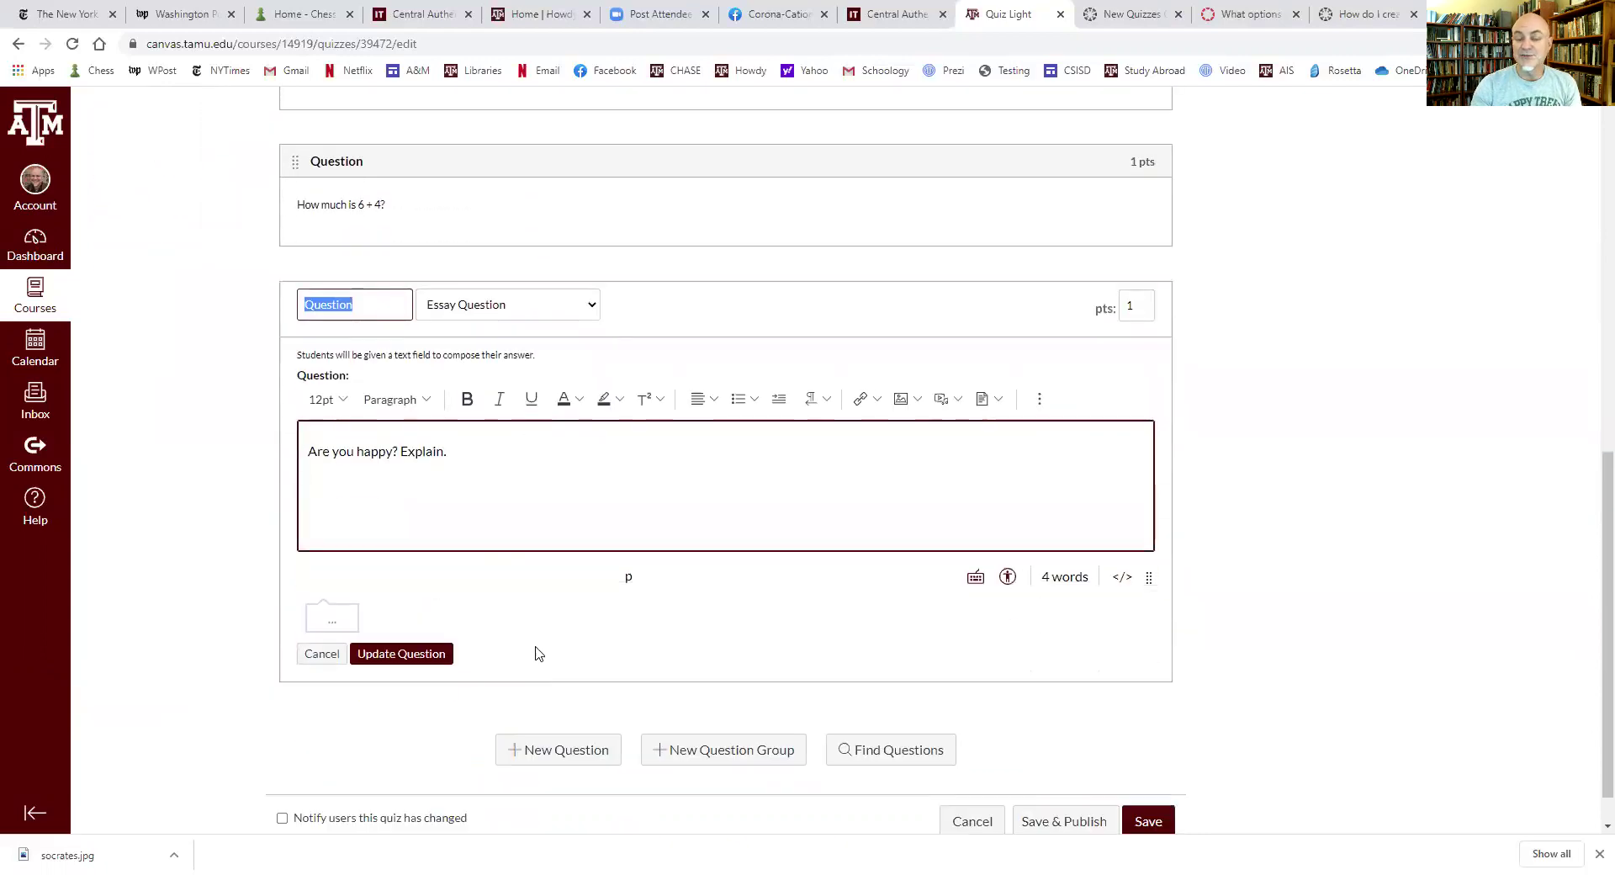
pyautogui.scroll(15, 754, 617)
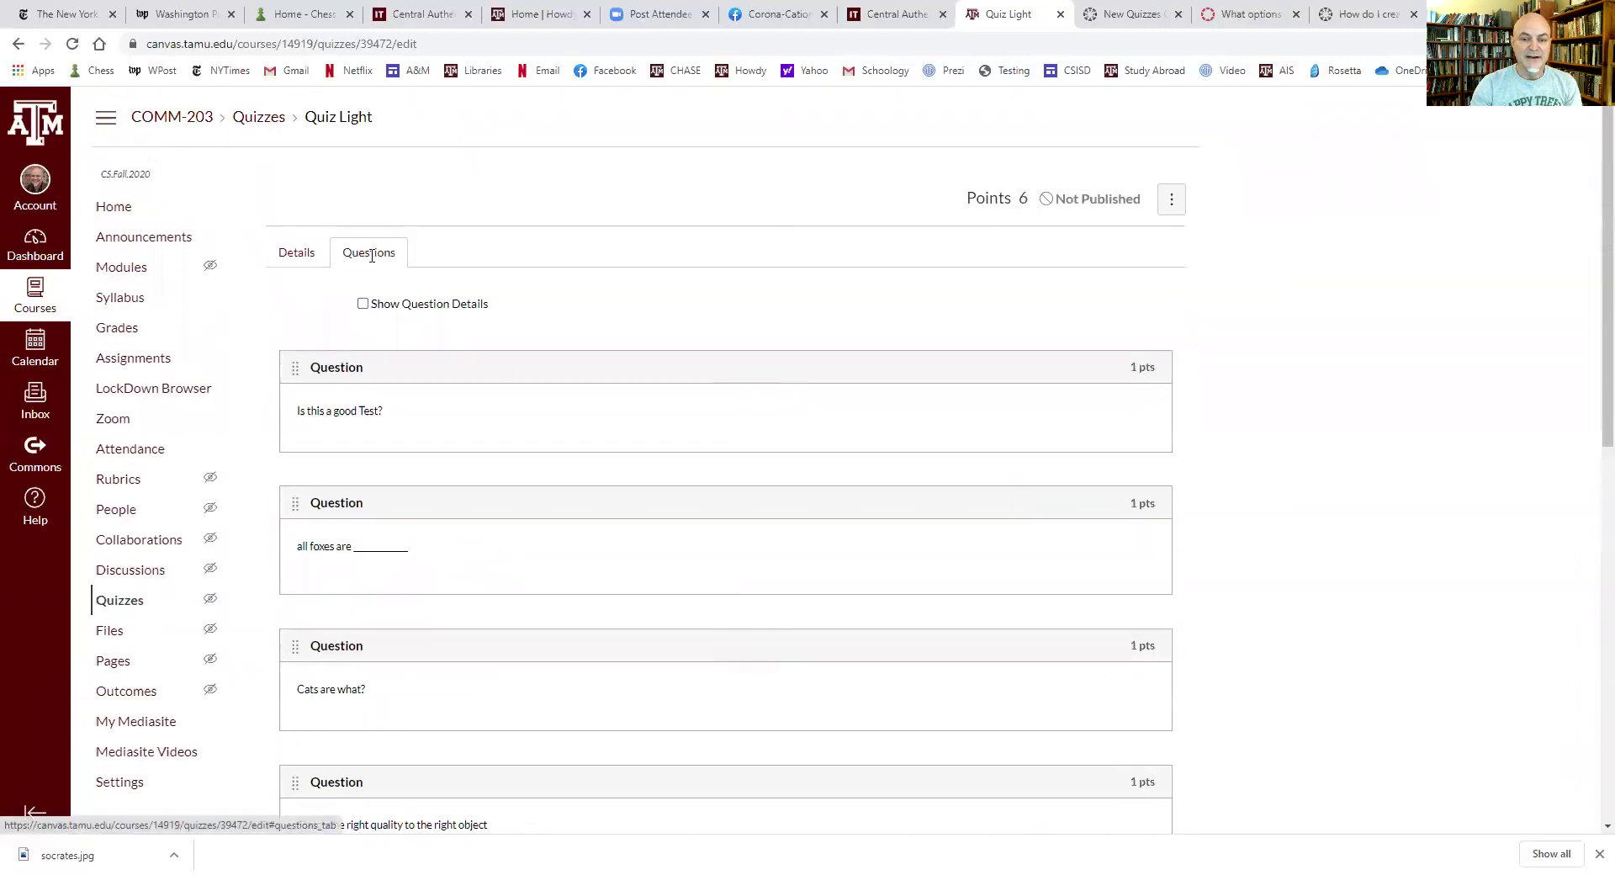
pyautogui.scroll(-15, 1158, 418)
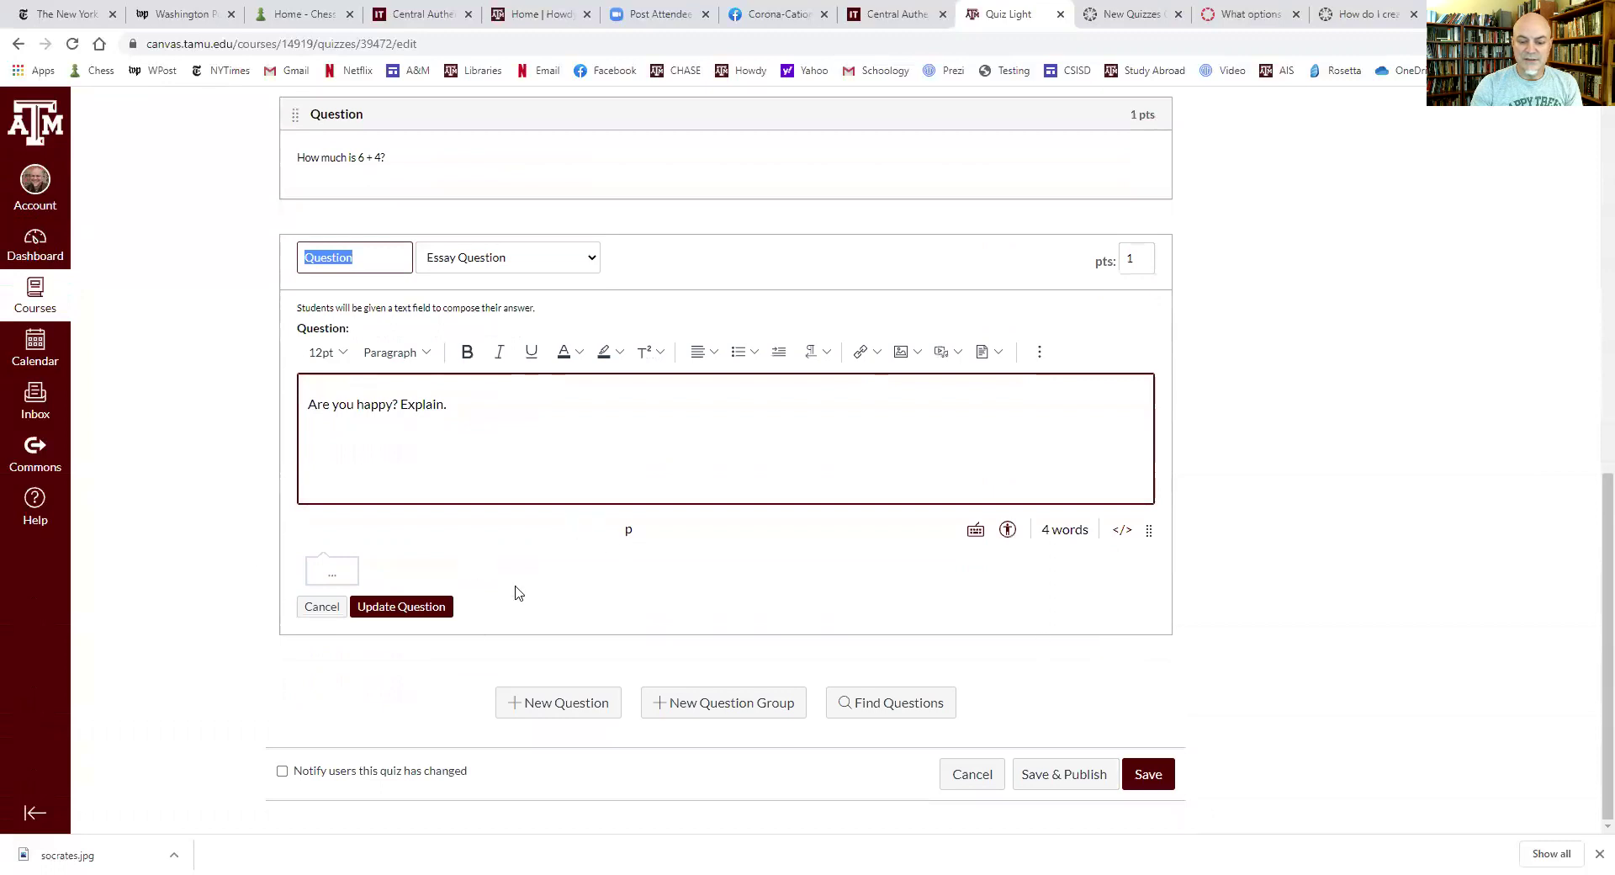
# Step: Update the "Are you happy? Explain." essay question and add a new Multiple Choice question to the quiz
pyautogui.click(381, 606)
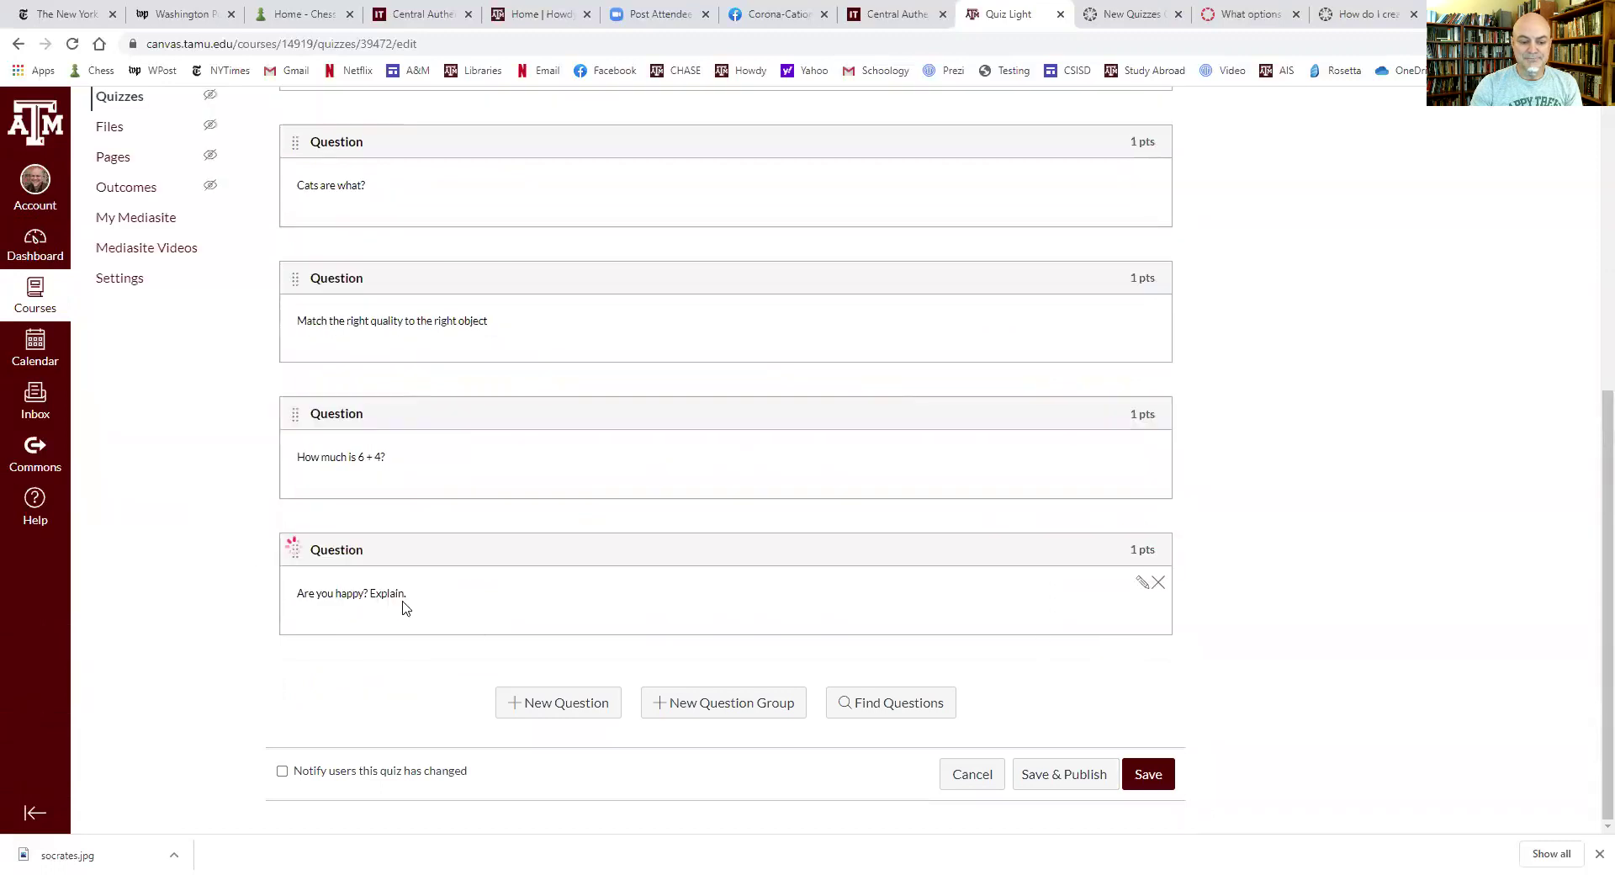
pyautogui.click(581, 705)
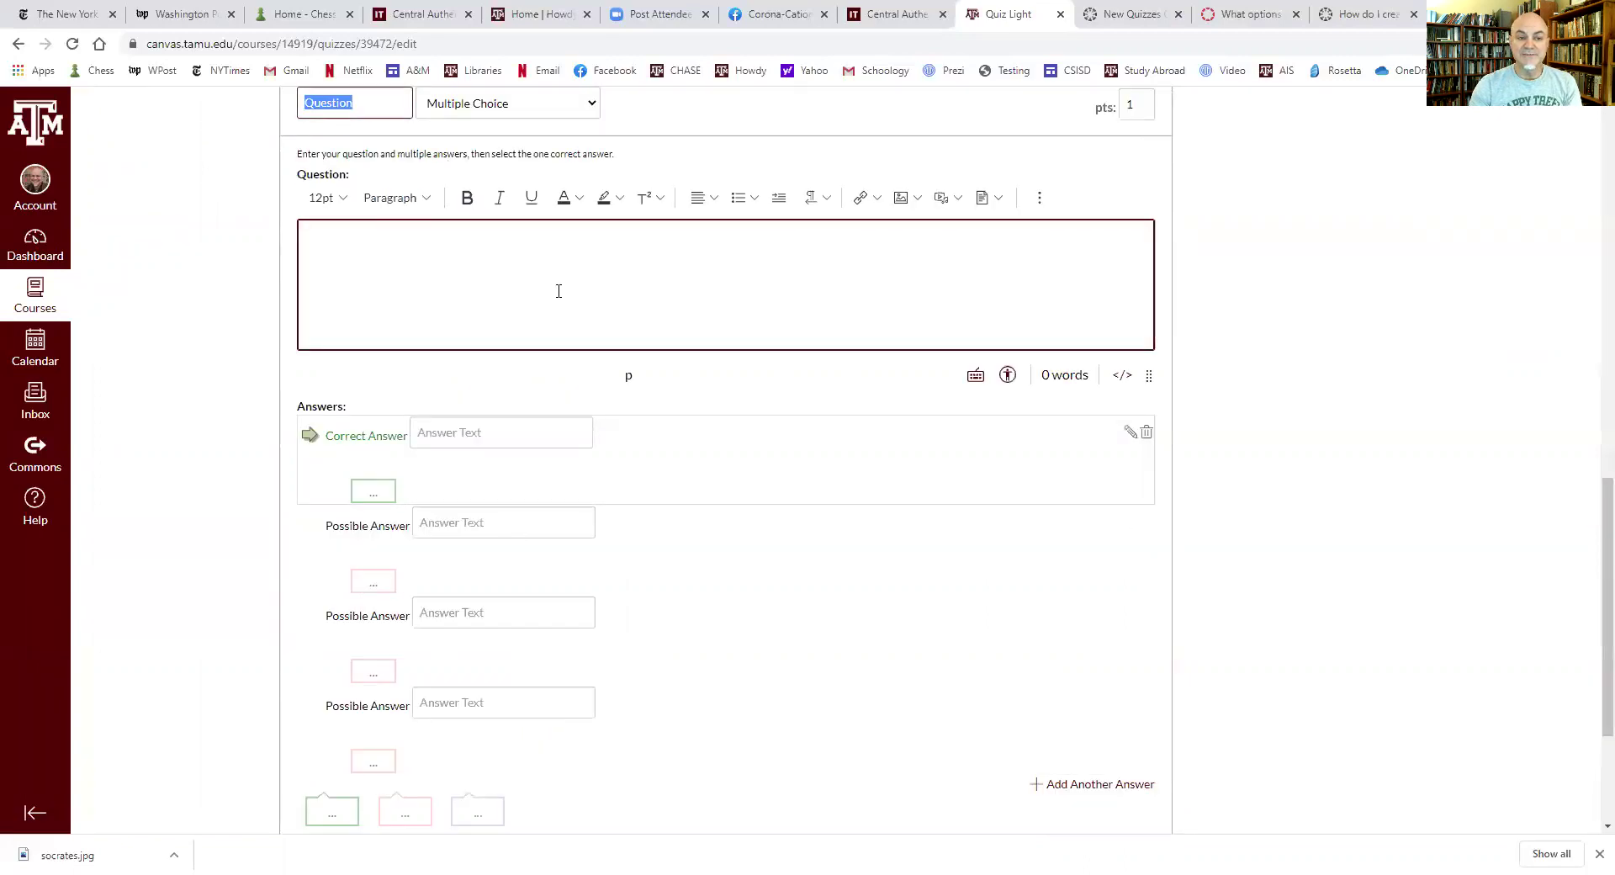
pyautogui.scroll(1, 563, 278)
pyautogui.click(585, 189)
pyautogui.click(539, 211)
pyautogui.click(404, 331)
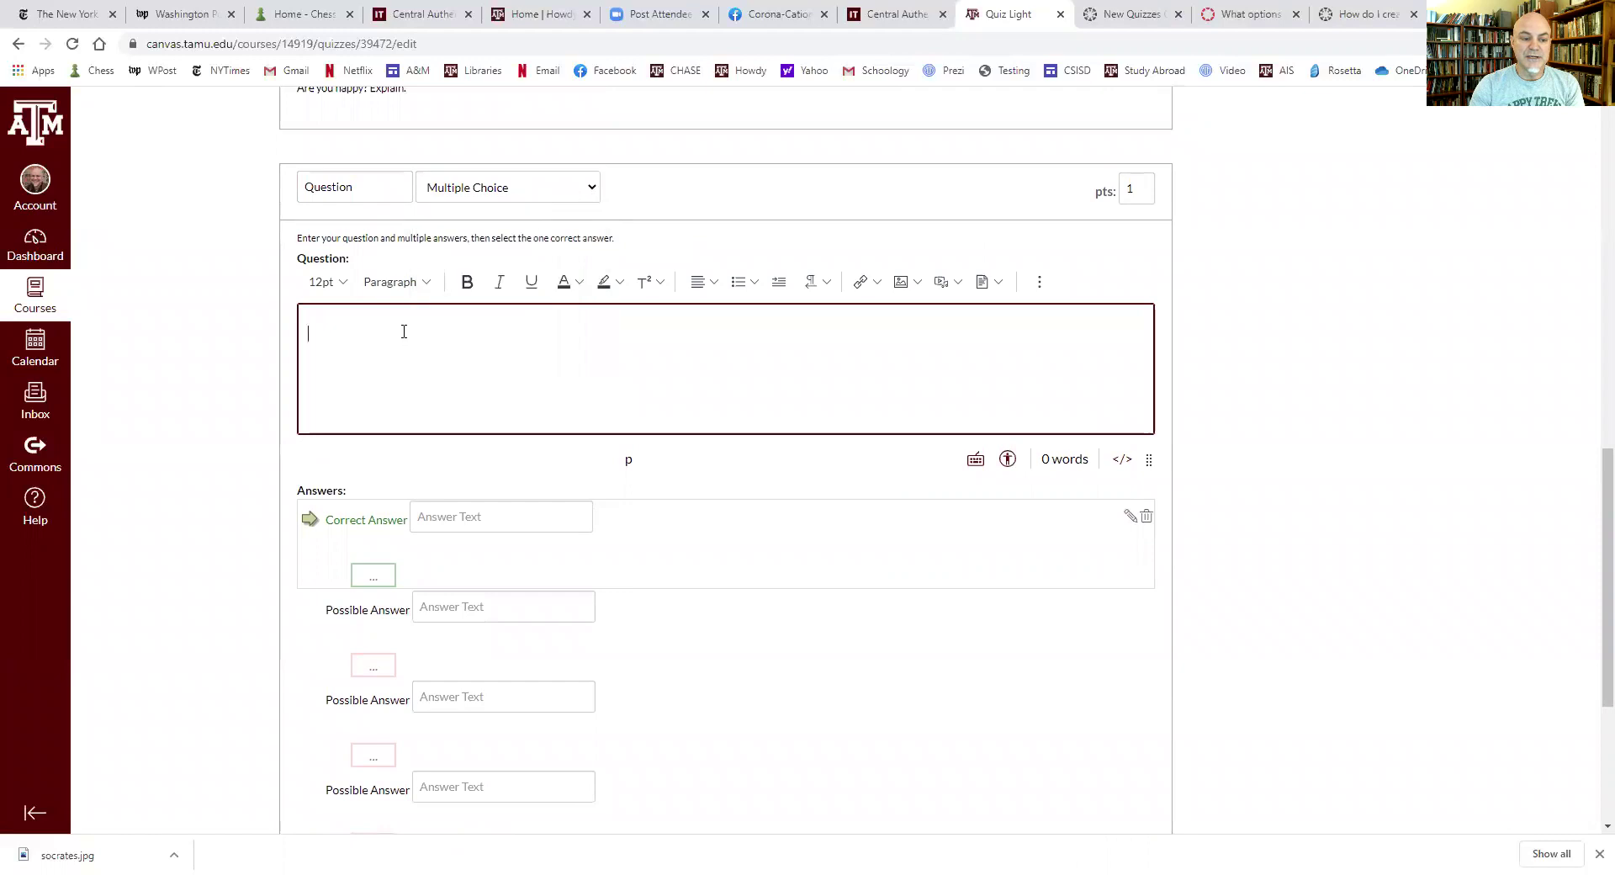
# Step: Enter "what is the best animal?" as the new question's text
pyautogui.write('what are the best')
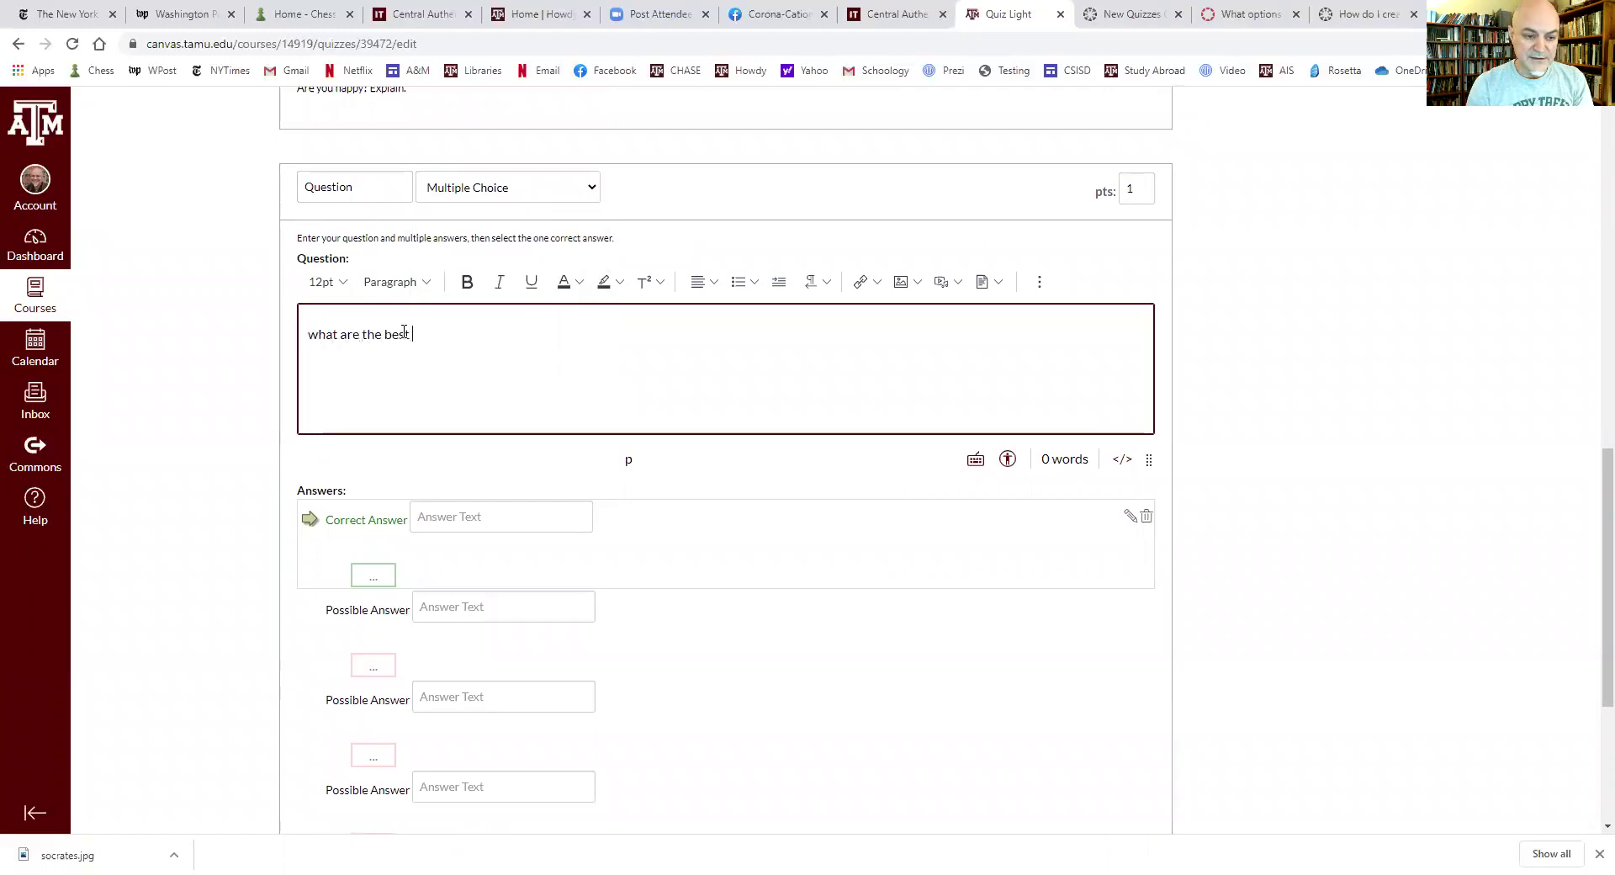
pyautogui.press('BackSpace')
pyautogui.press('BackSpace')
pyautogui.press('BackSpace')
pyautogui.press('BackSpace')
pyautogui.press('BackSpace')
pyautogui.press('BackSpace')
pyautogui.press('BackSpace')
pyautogui.press('BackSpace')
pyautogui.press('BackSpace')
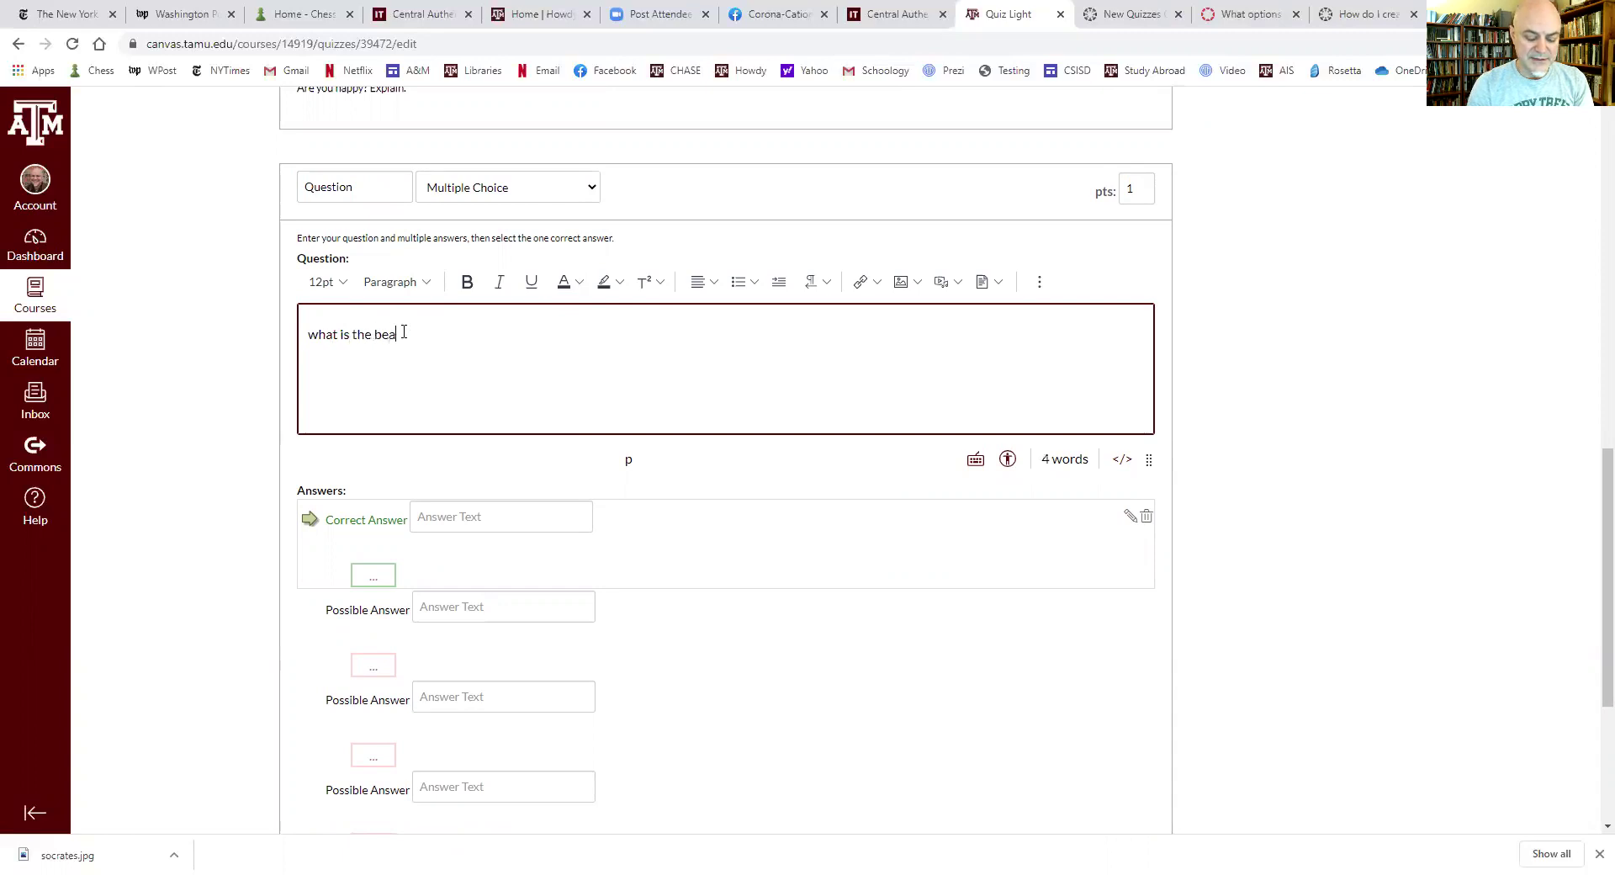
pyautogui.press('BackSpace')
pyautogui.press('BackSpace')
pyautogui.write('st animal?')
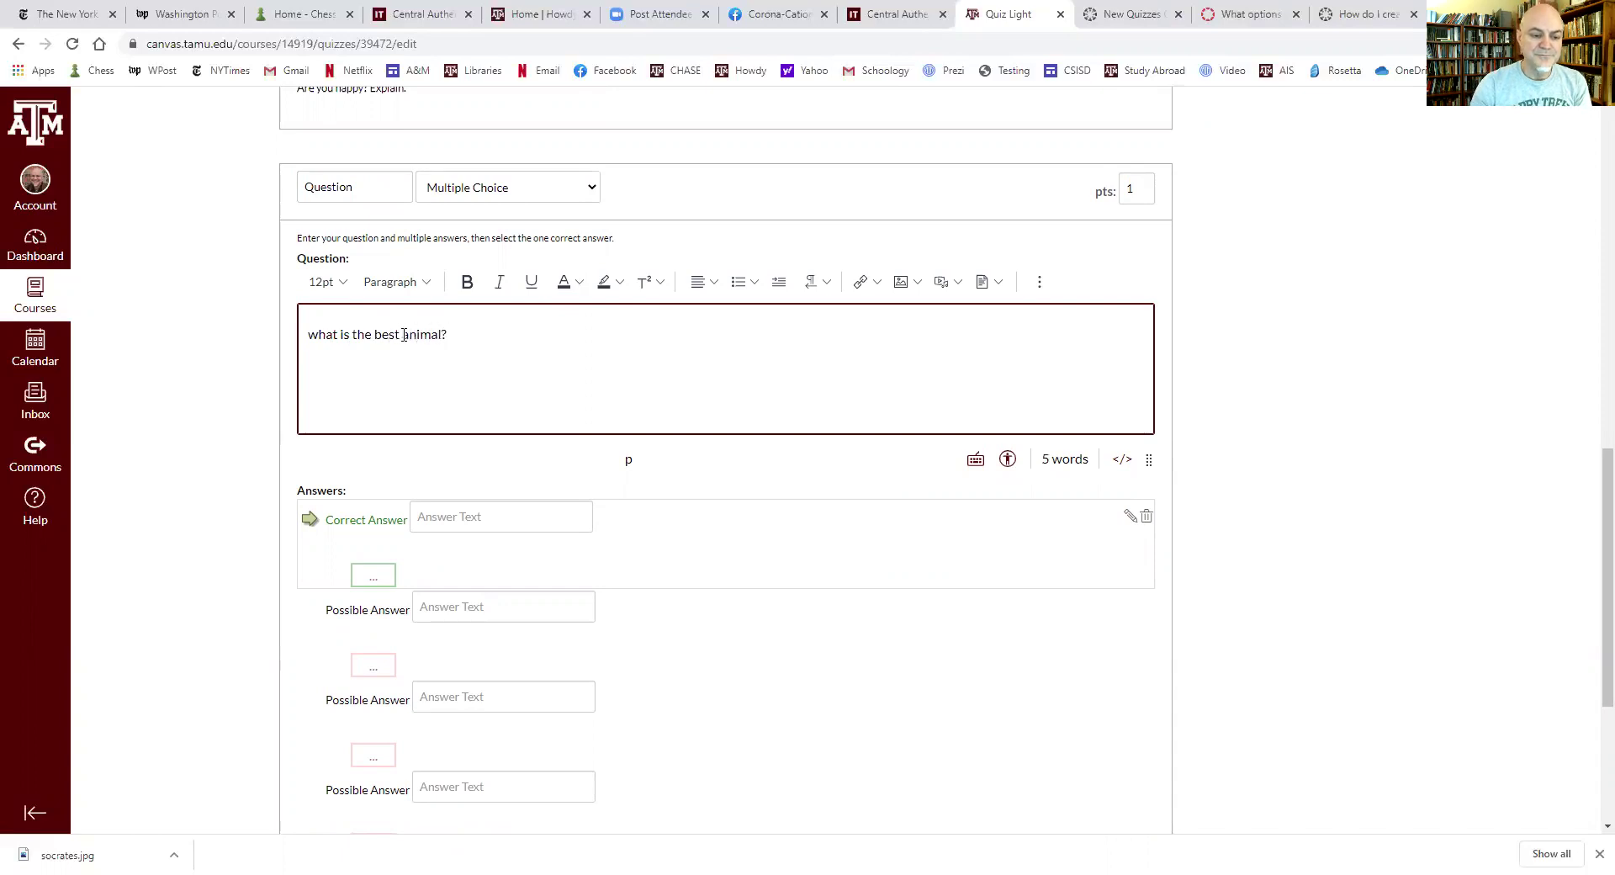
# Step: Enter cat as the correct answer and fish, cockroach and communication professor as the possible answers, and update the question
pyautogui.click(450, 517)
pyautogui.write('cat')
pyautogui.click(451, 607)
pyautogui.write('fish')
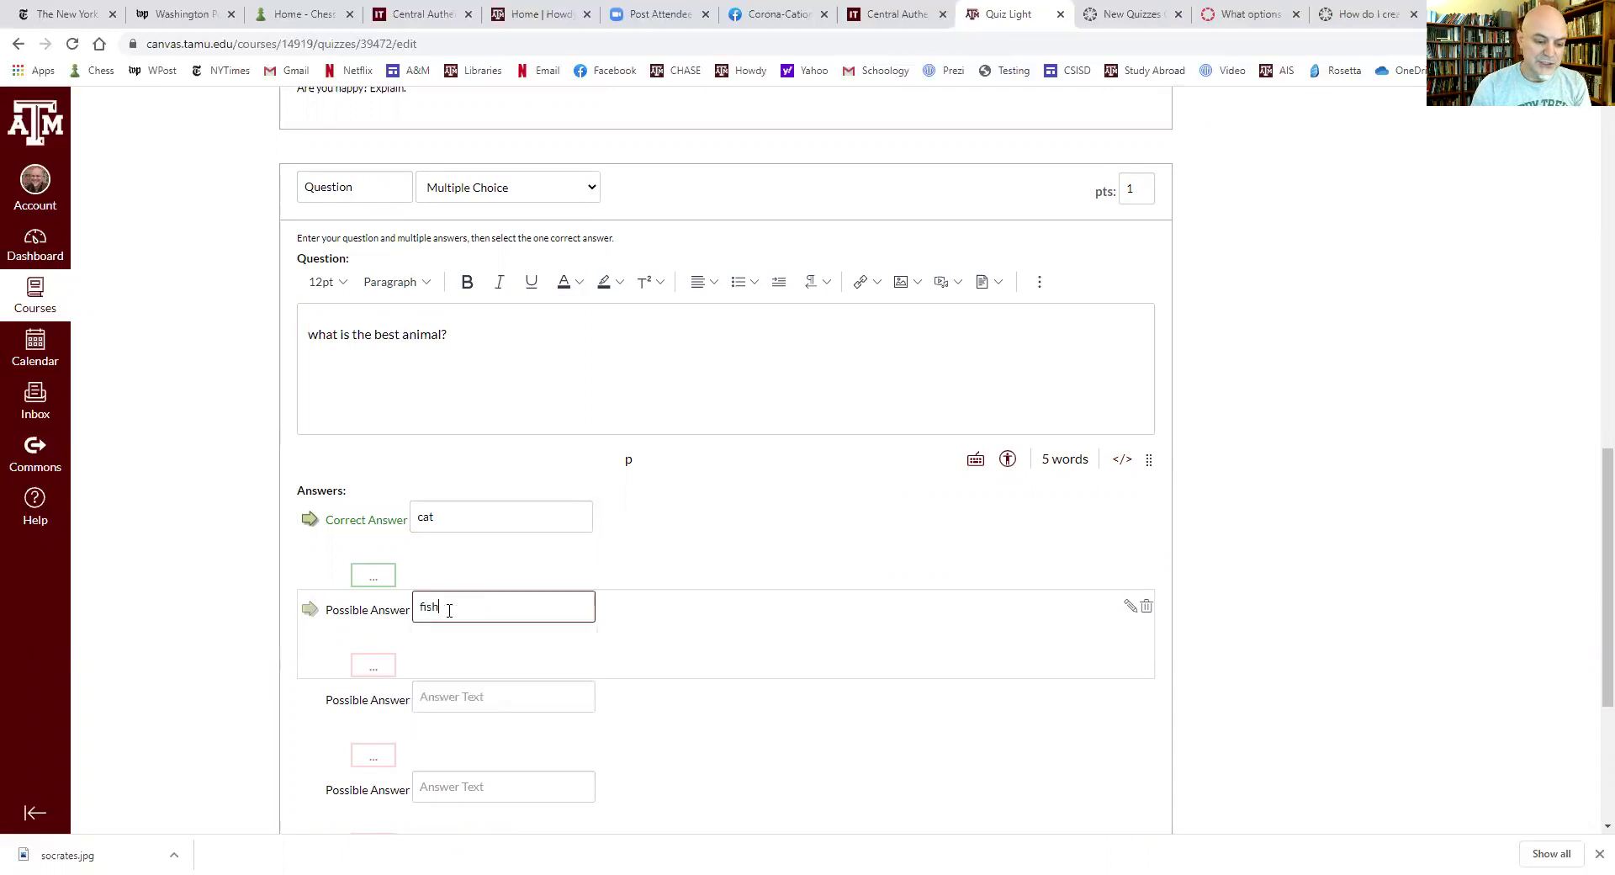
pyautogui.click(505, 695)
pyautogui.write('cockroach')
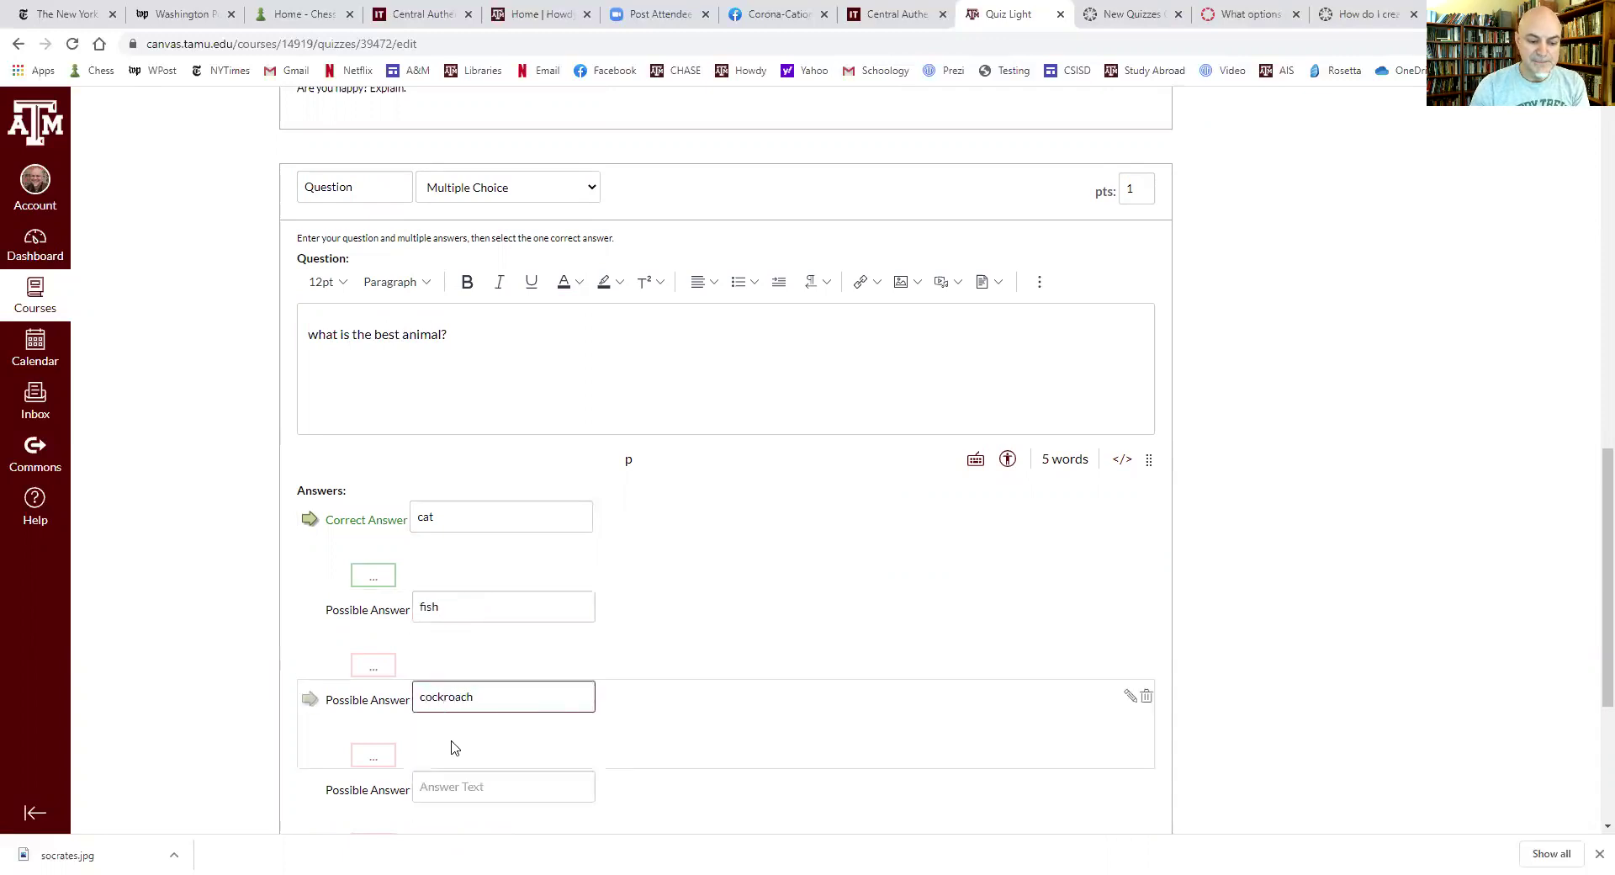
pyautogui.click(434, 787)
pyautogui.write('communication professpor')
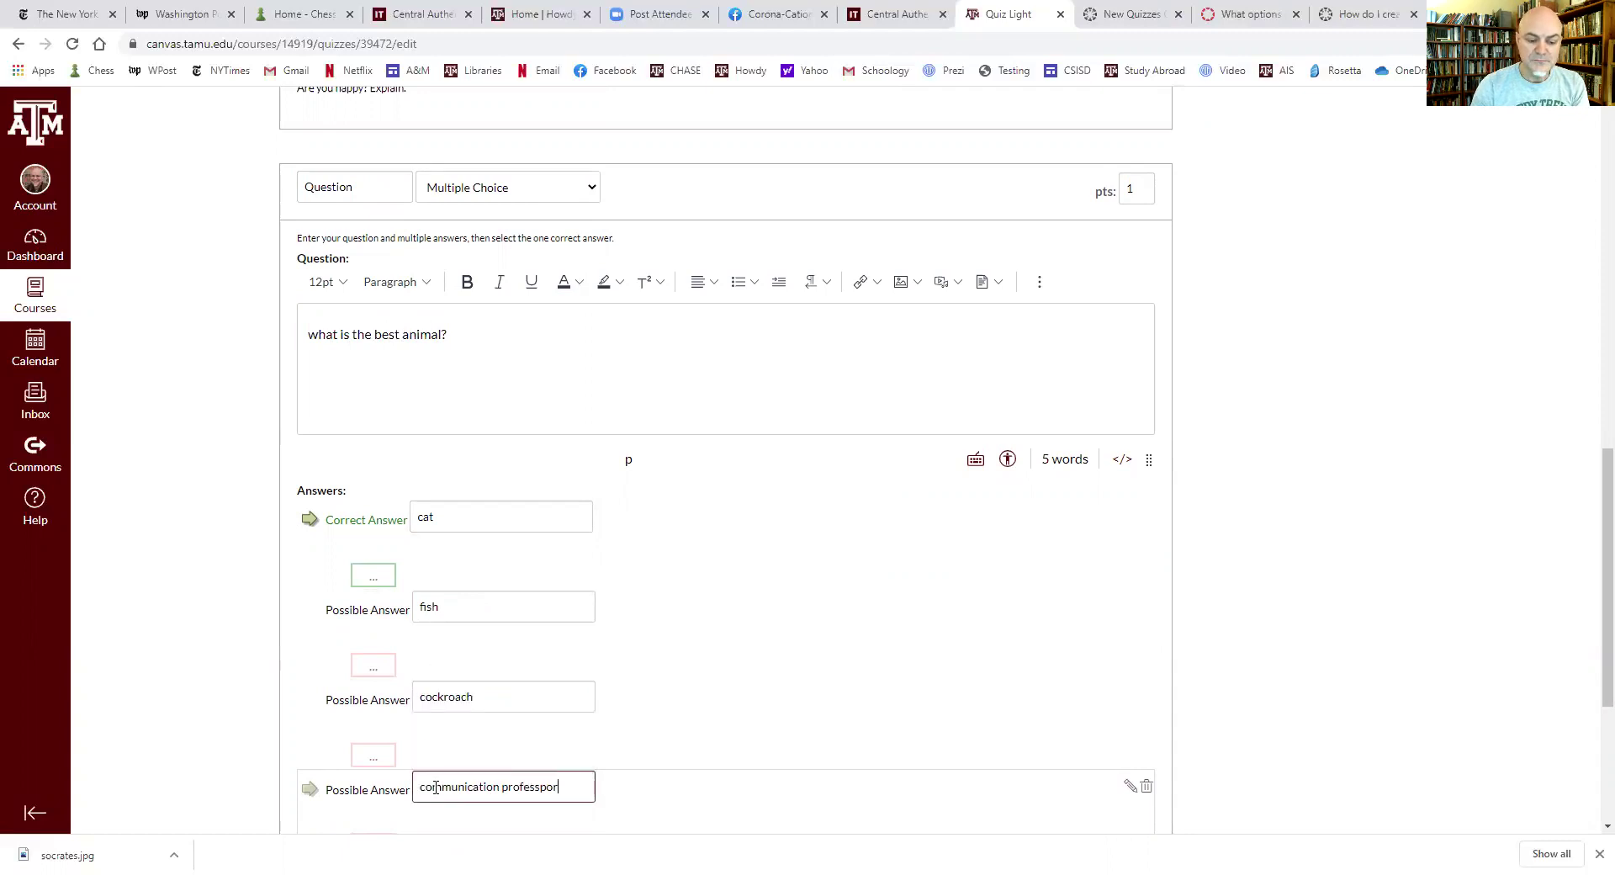
pyautogui.press('BackSpace')
pyautogui.press('BackSpace')
pyautogui.press('BackSpace')
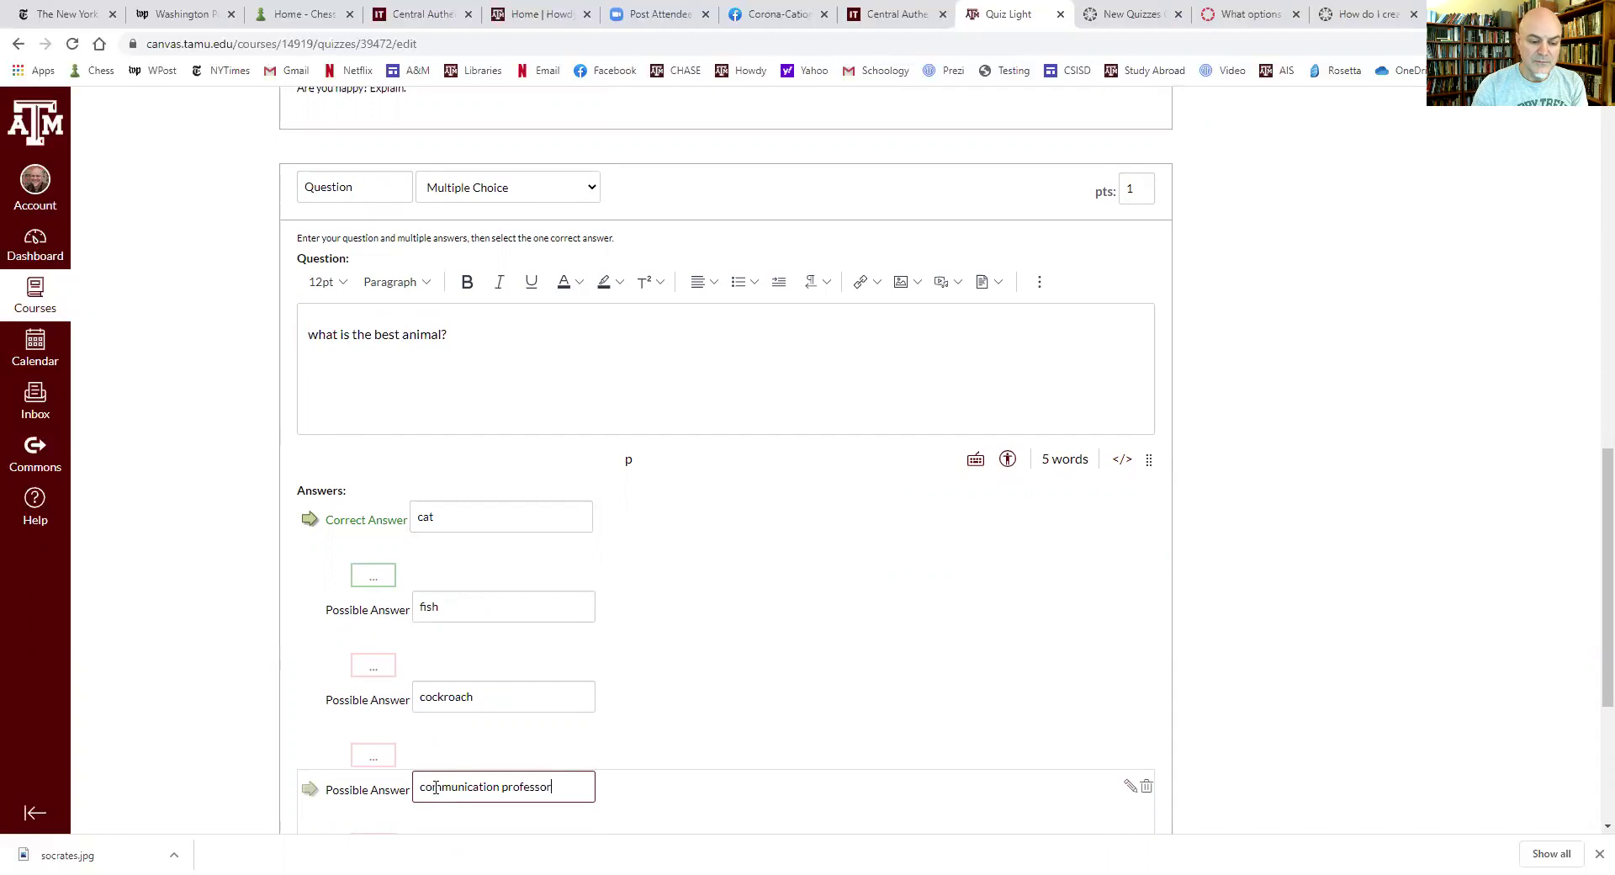
pyautogui.scroll(-3, 723, 641)
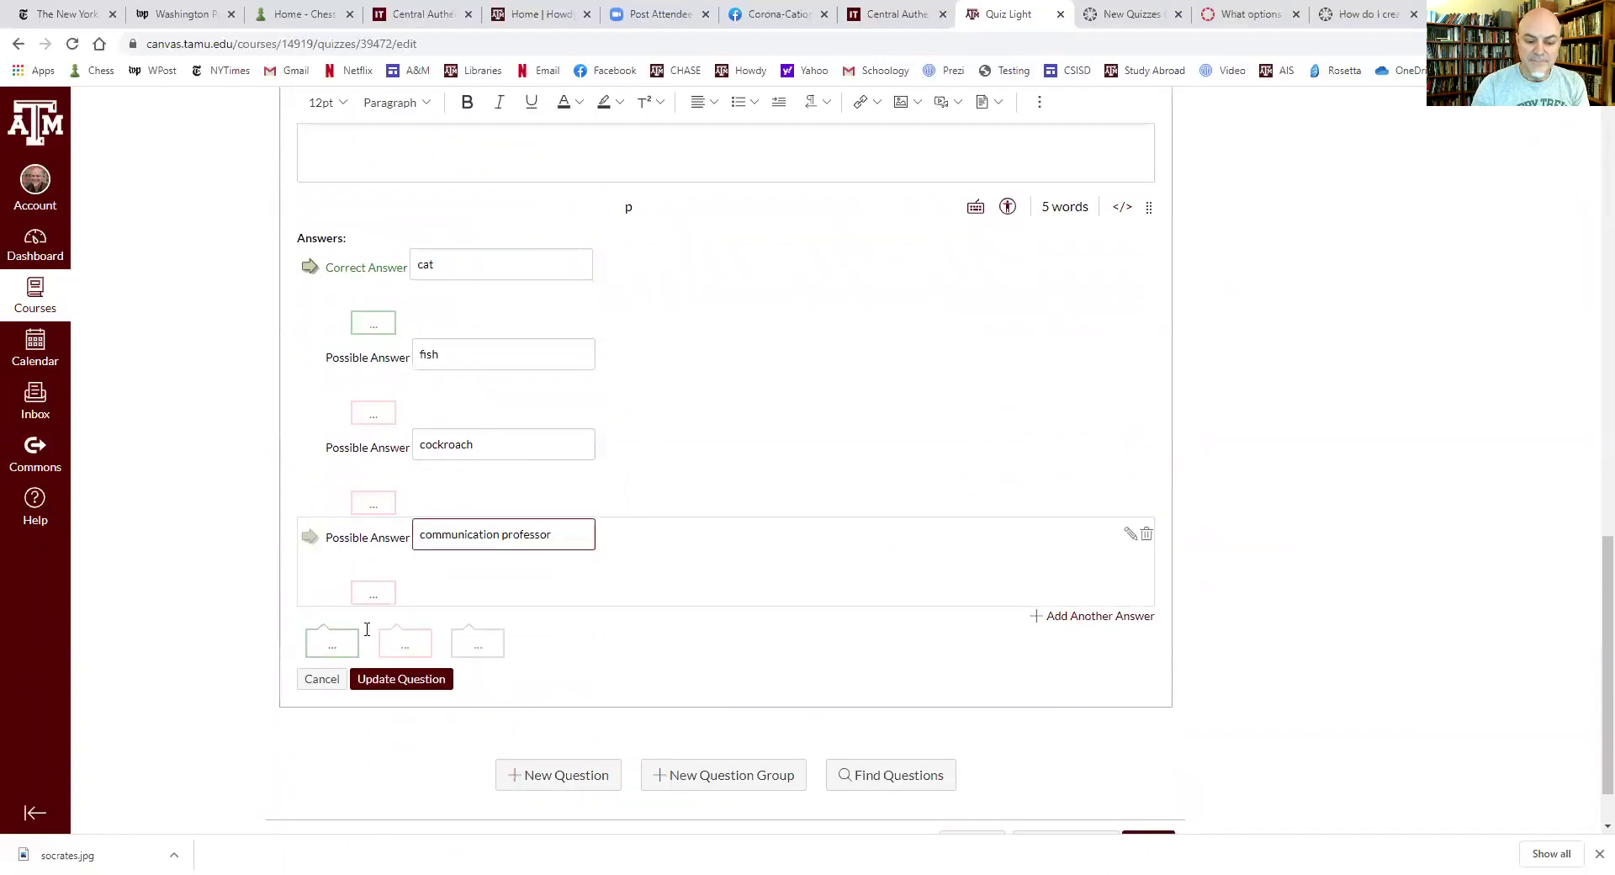
pyautogui.click(406, 678)
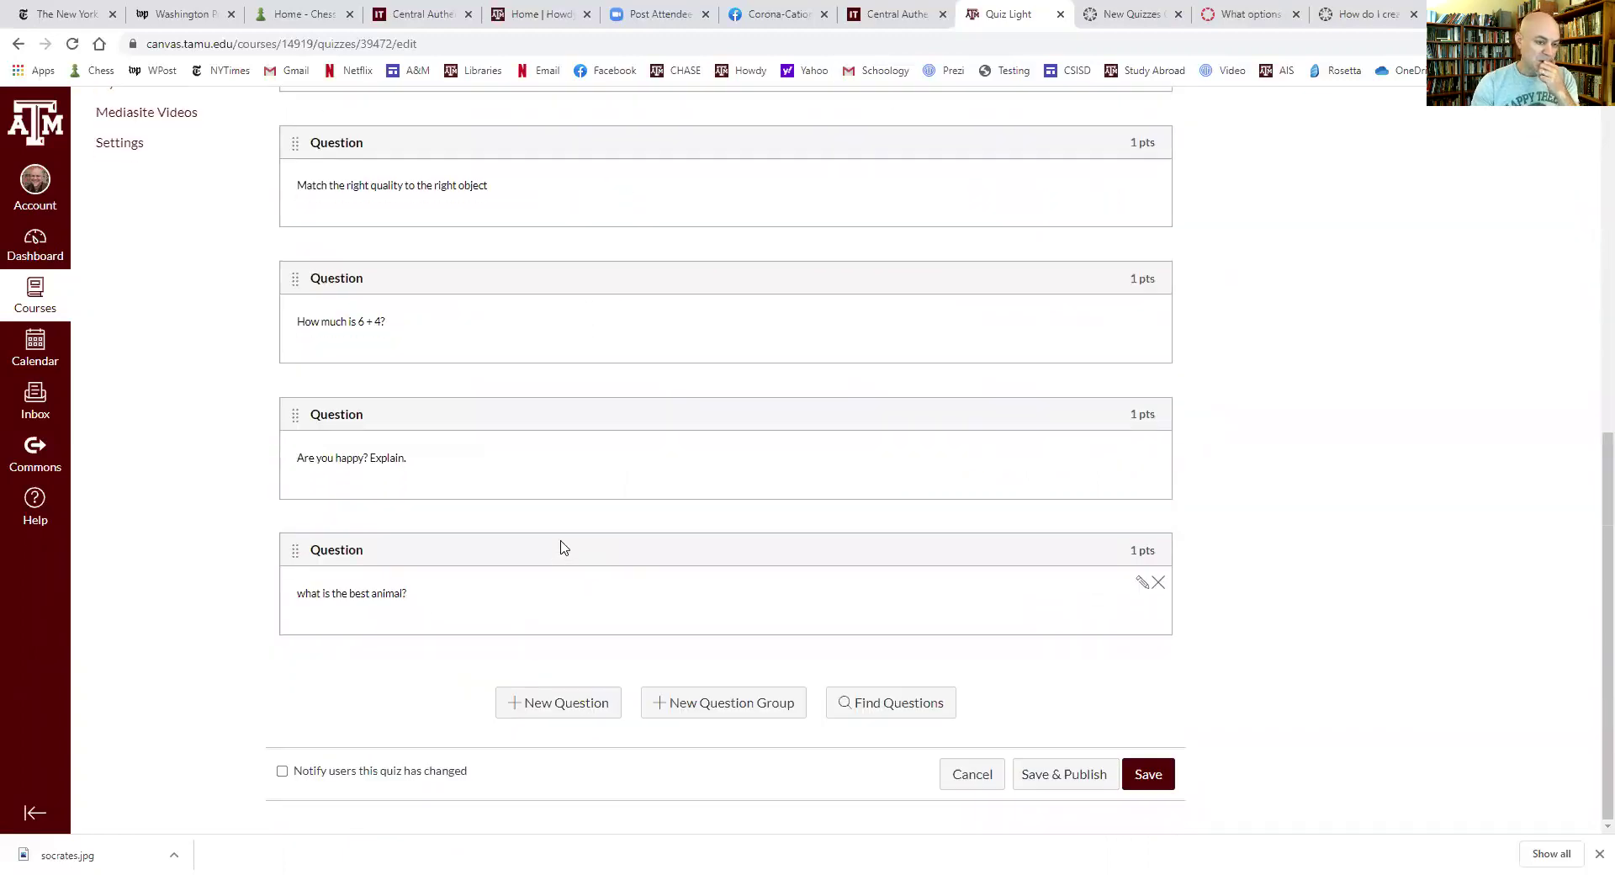
# Step: Look over the full question list of Quiz Light and save the quiz
pyautogui.scroll(7, 562, 547)
pyautogui.scroll(-7, 551, 534)
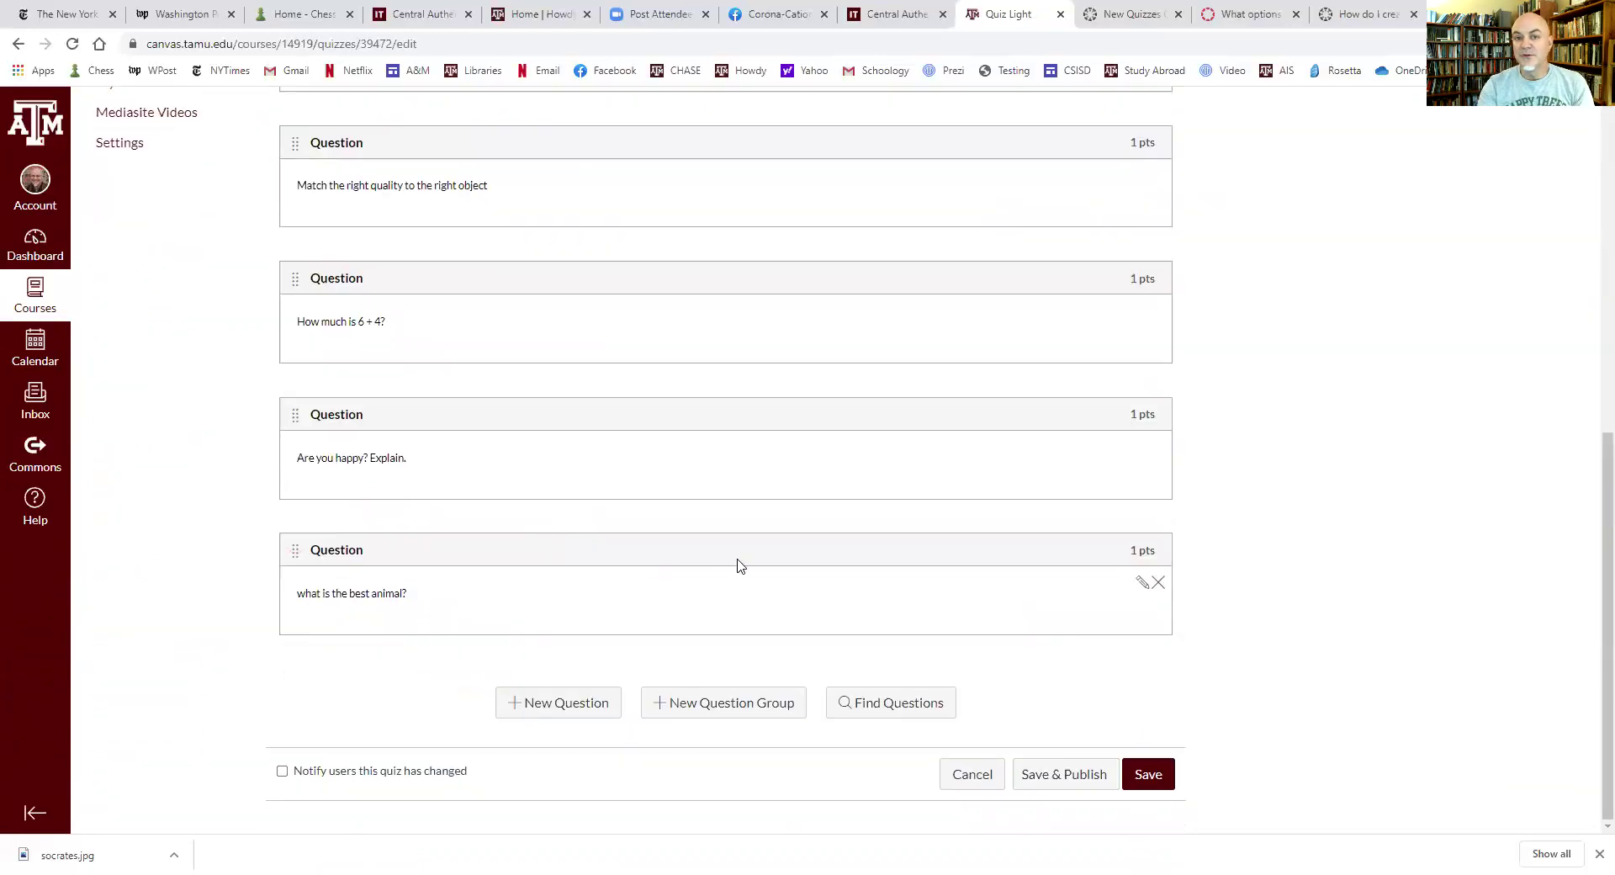
pyautogui.scroll(6, 775, 609)
pyautogui.scroll(2, 899, 514)
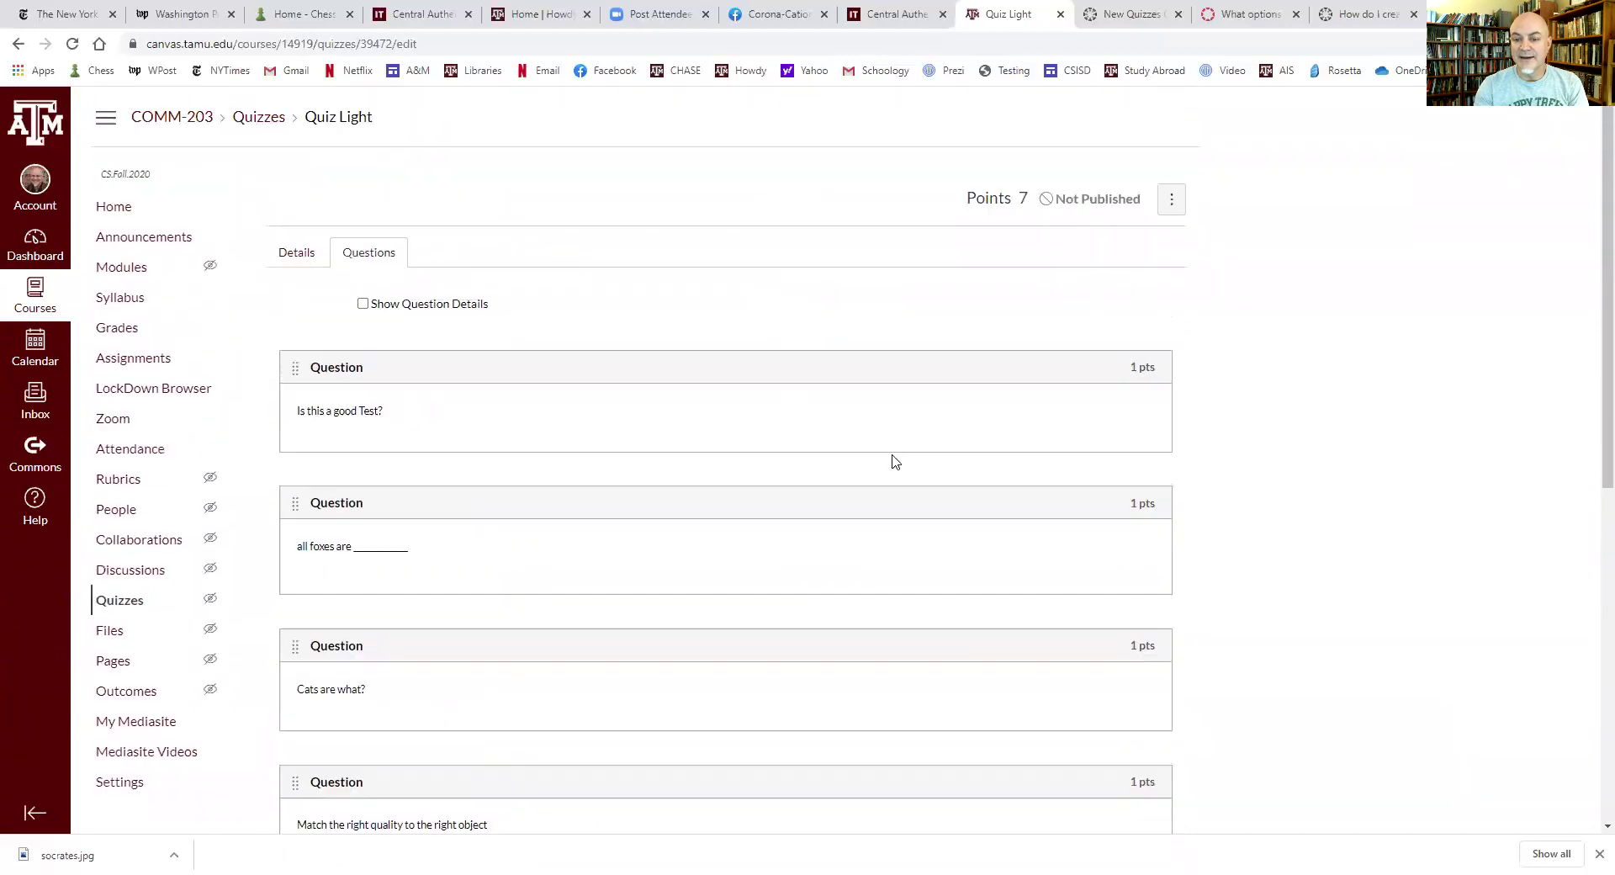
pyautogui.scroll(-7, 980, 727)
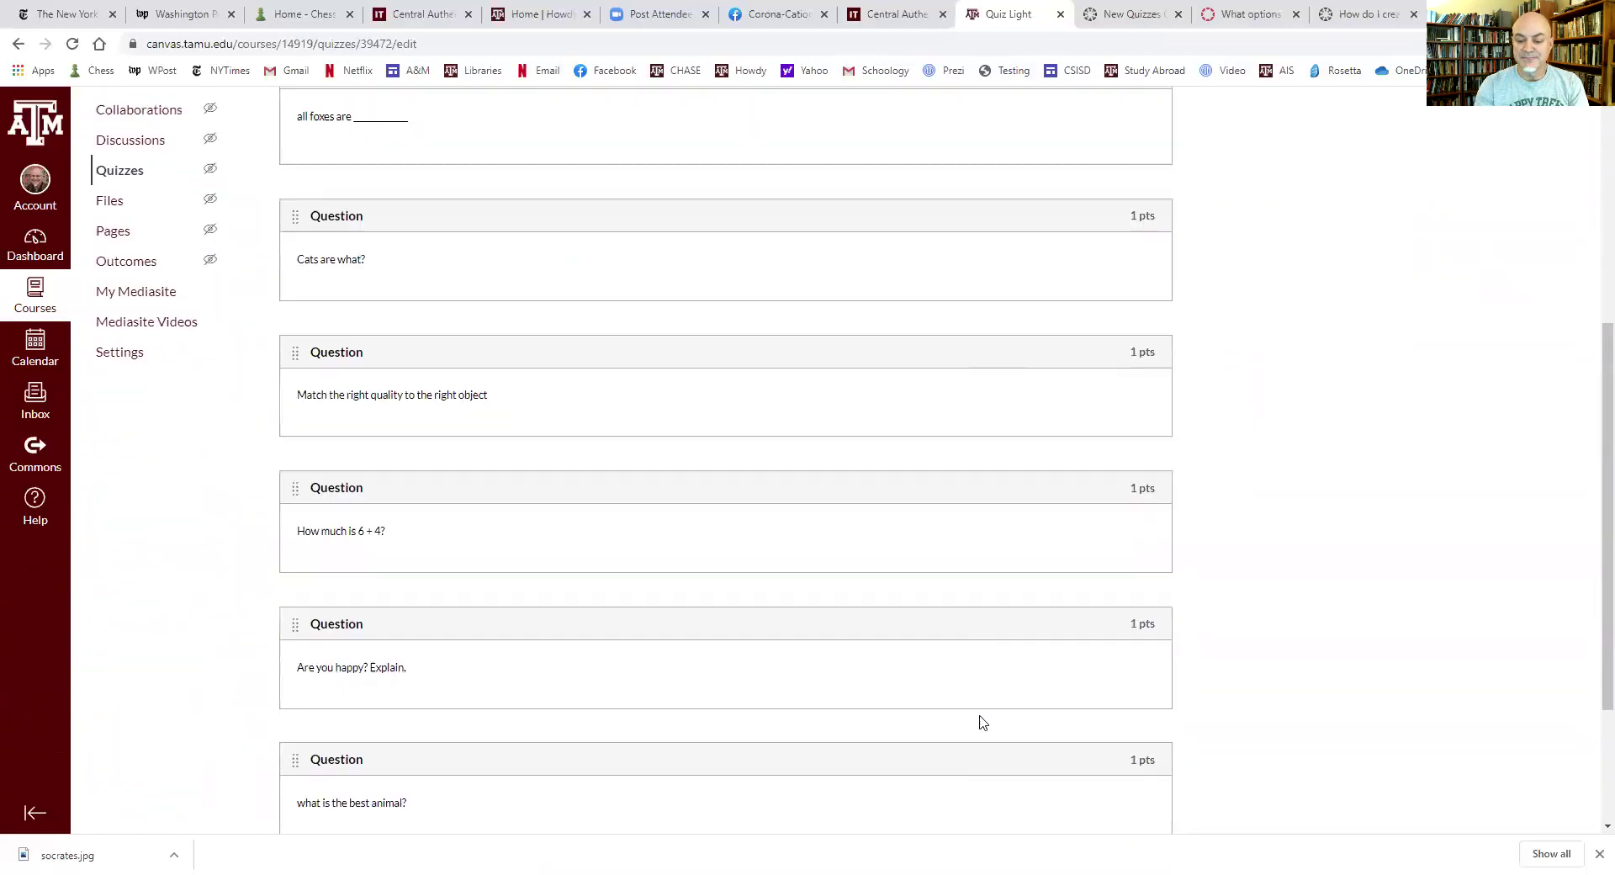
pyautogui.scroll(8, 931, 547)
pyautogui.scroll(-8, 966, 743)
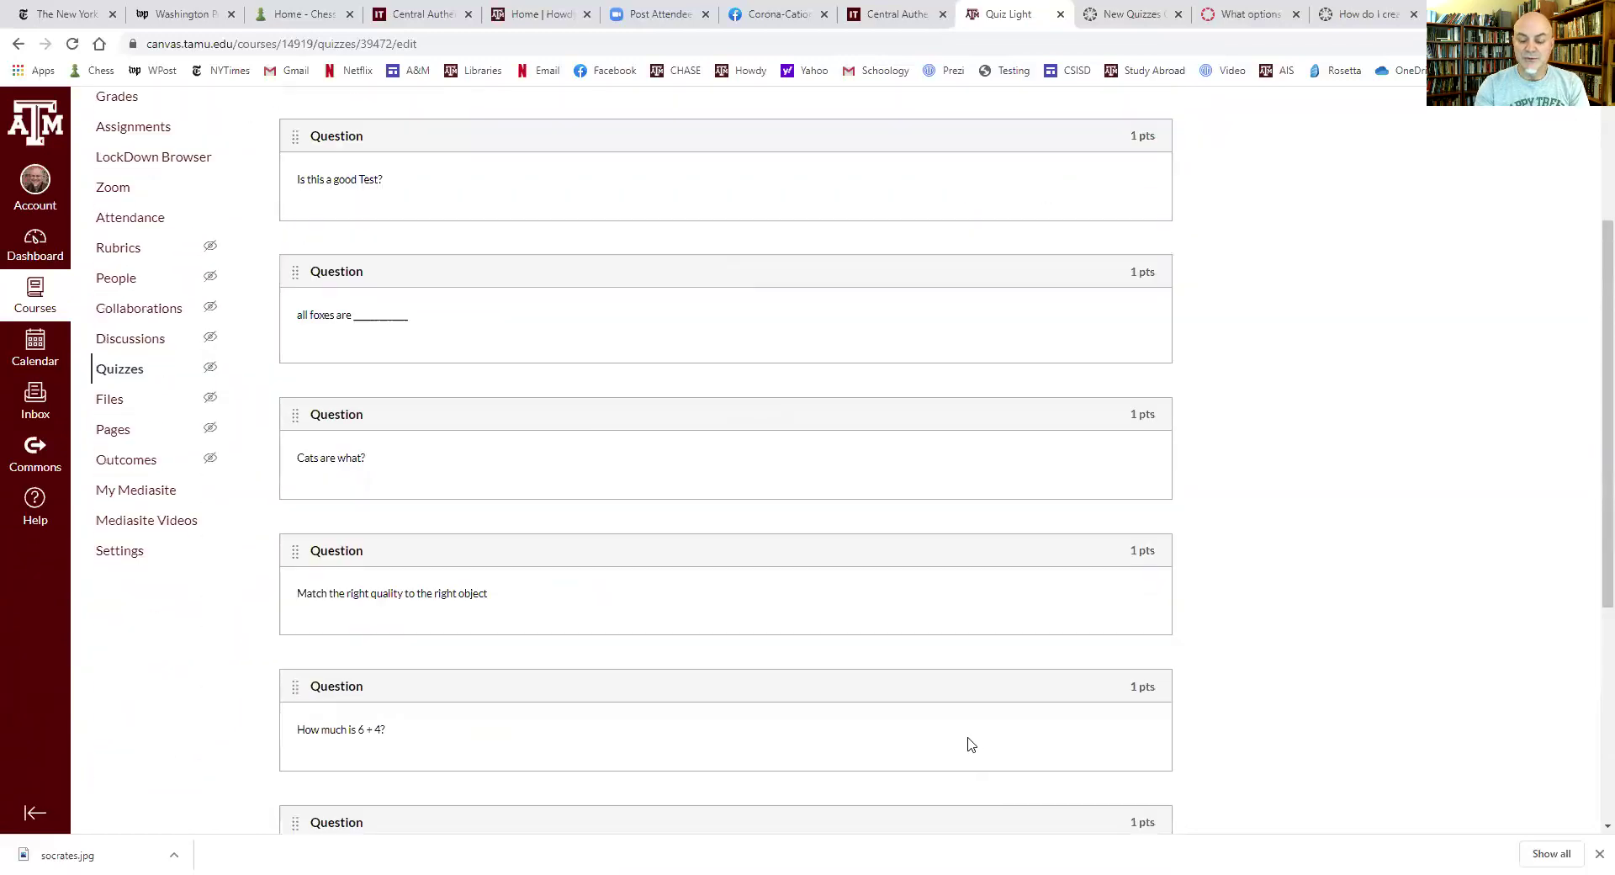
pyautogui.click(1143, 773)
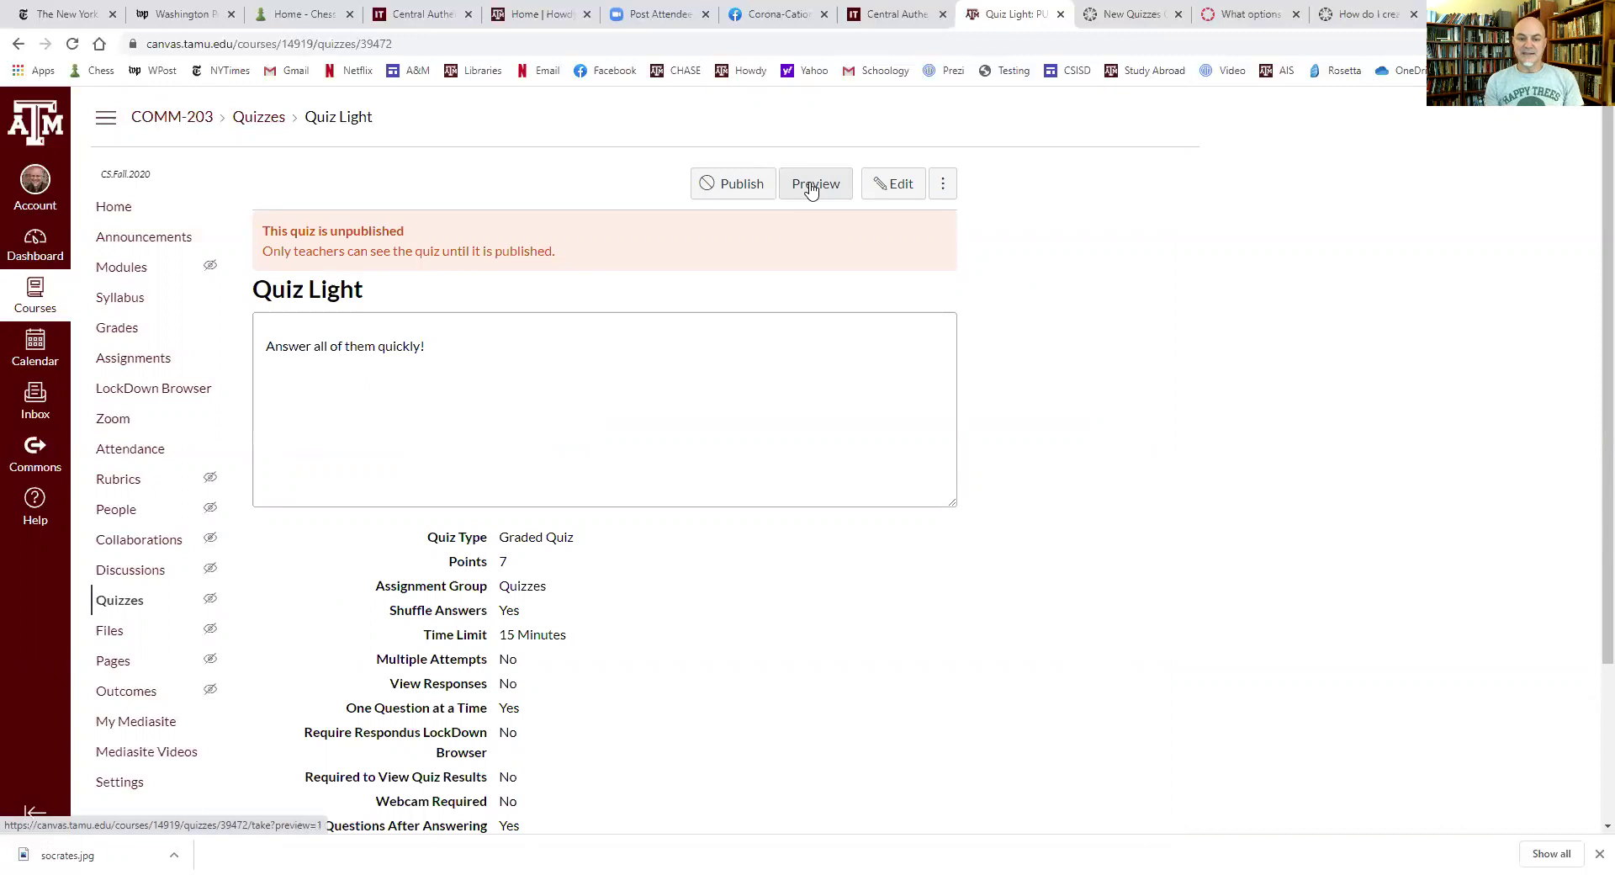
# Step: Add the existing quiz "1.3.1 Quiz 1" to module 2 of the course without indentation
pyautogui.click(132, 273)
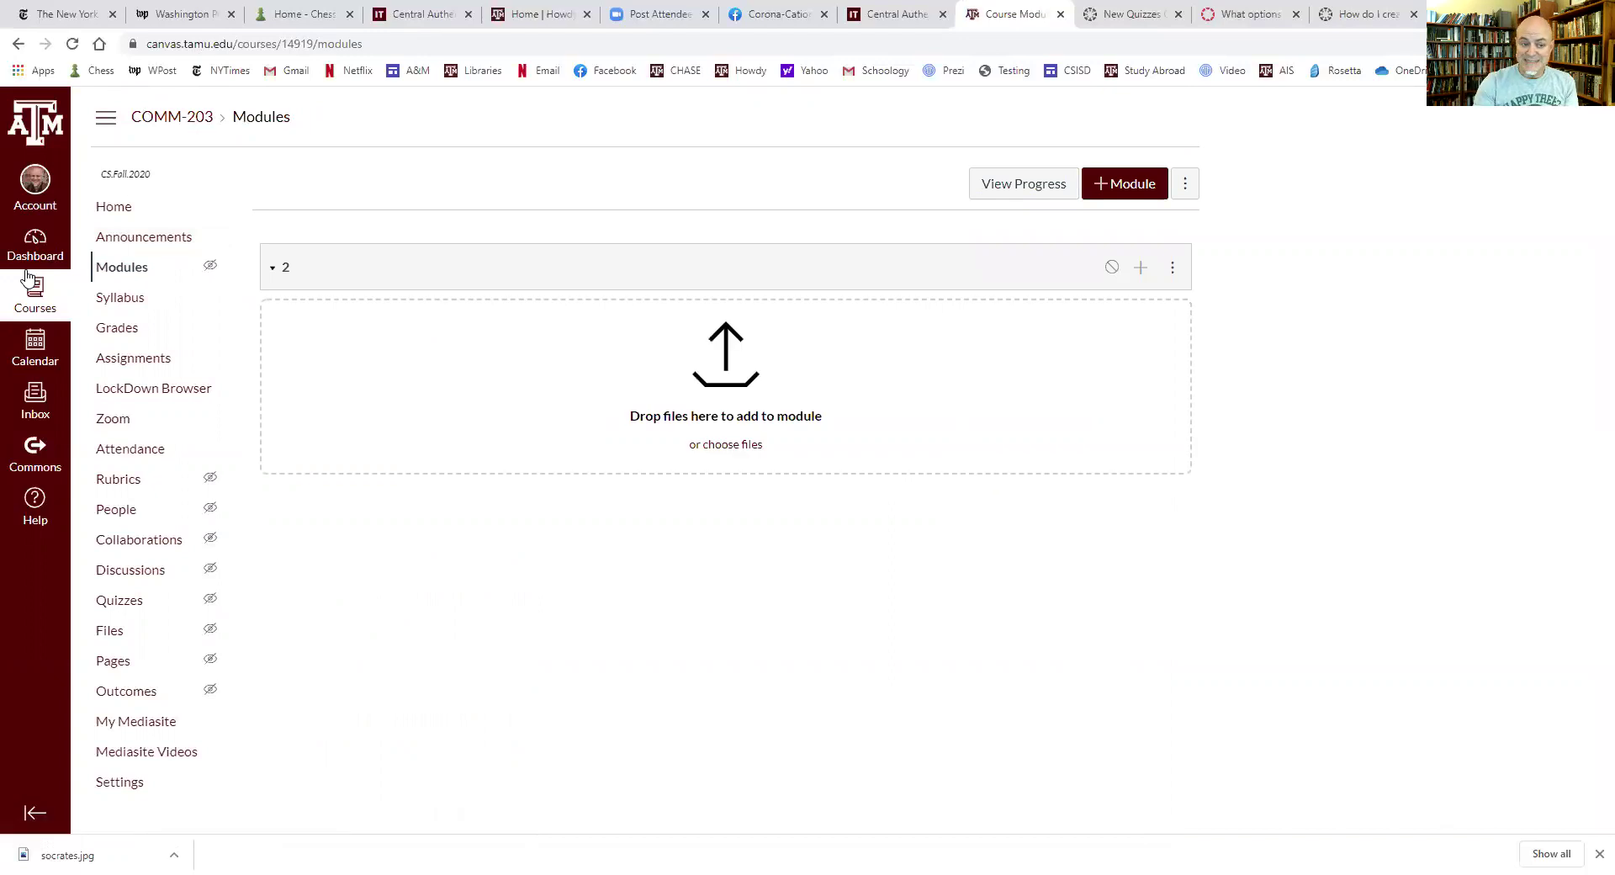
pyautogui.click(1140, 266)
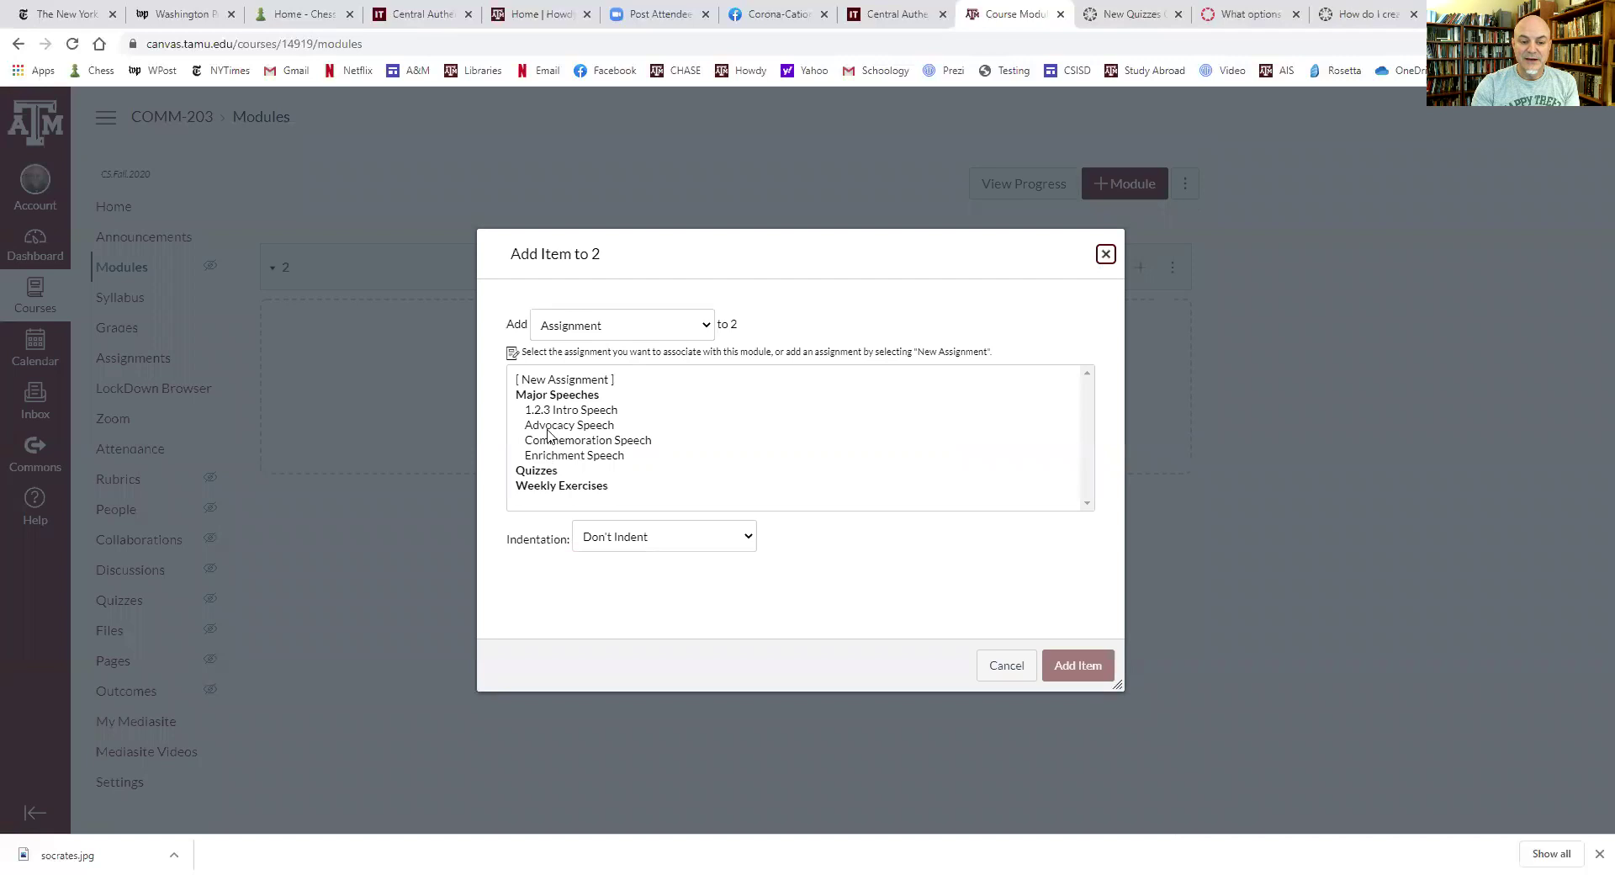
pyautogui.click(703, 325)
pyautogui.click(619, 366)
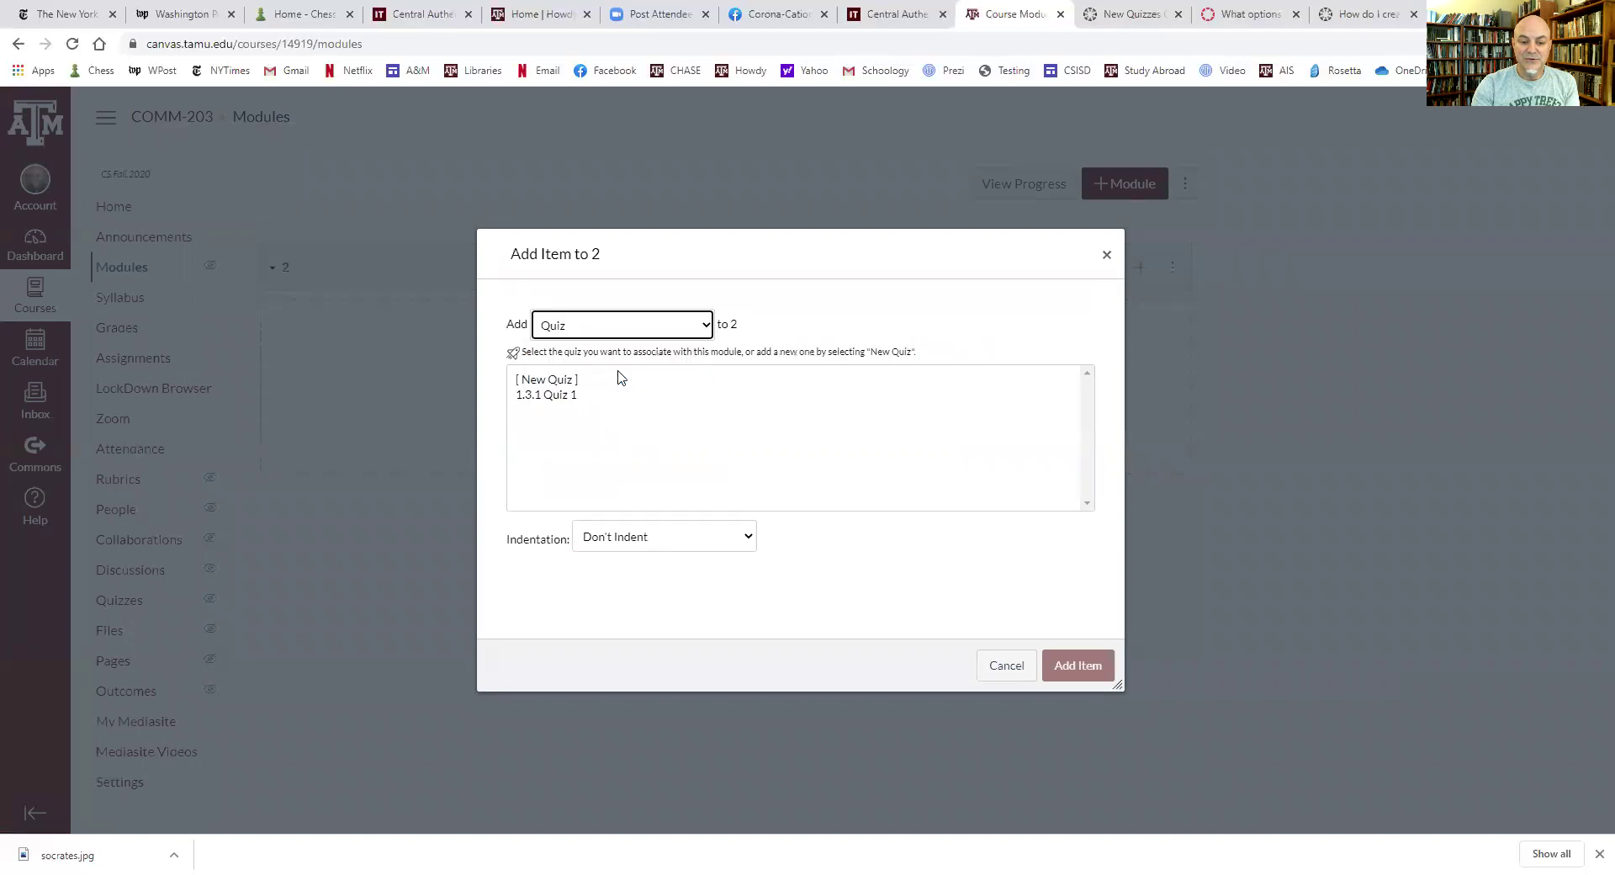
pyautogui.click(557, 395)
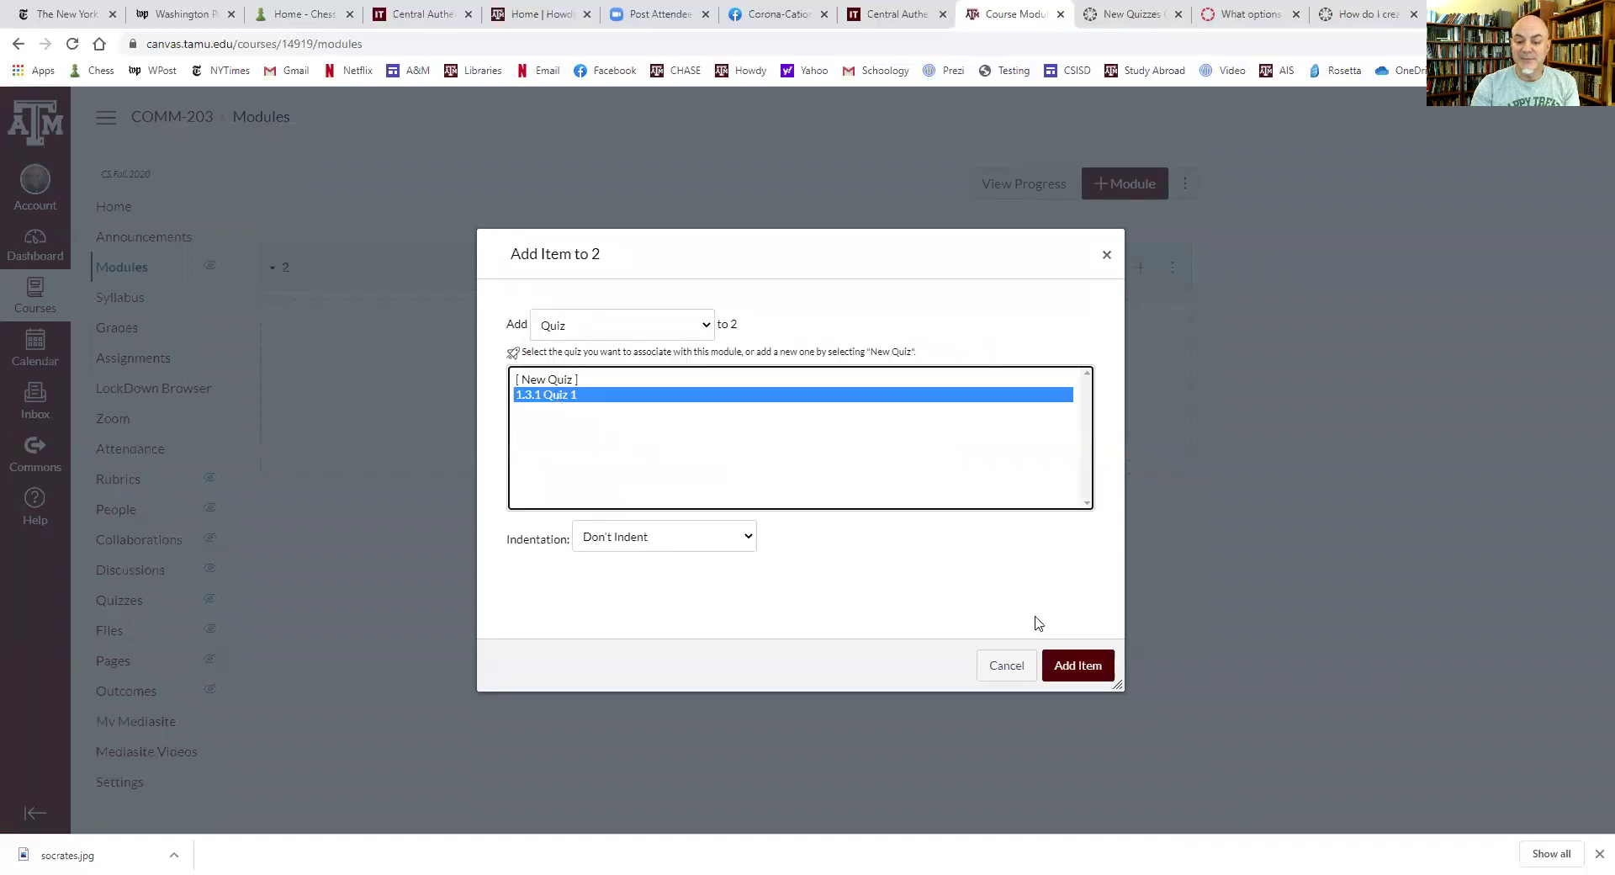
pyautogui.click(1077, 665)
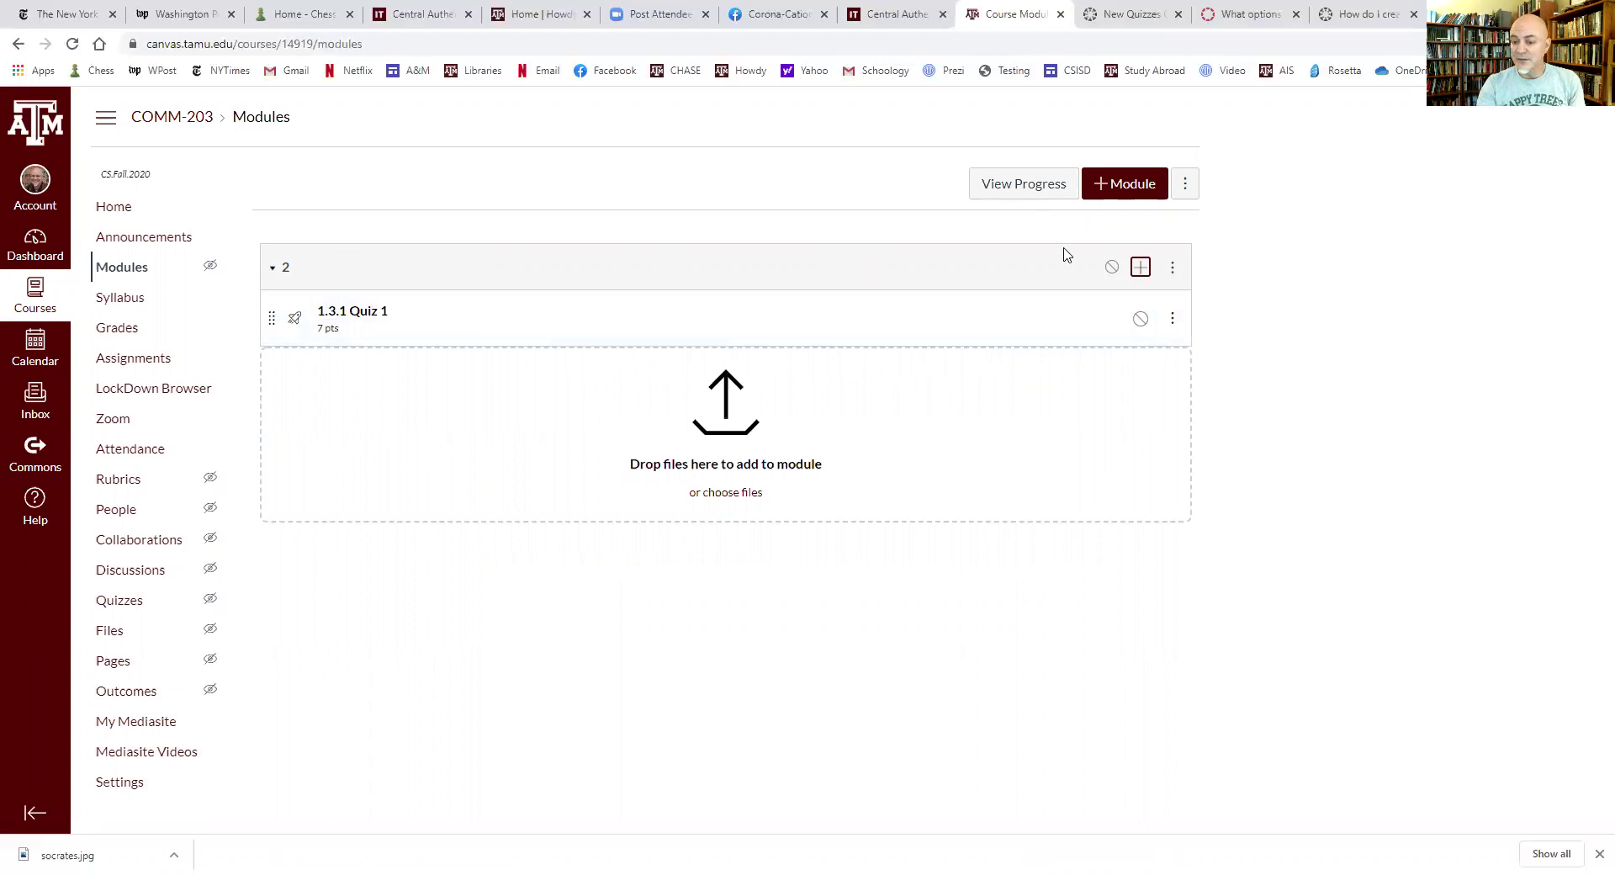
# Step: Try publishing the 1.3.1 Quiz 1 item in module 2
pyautogui.click(1140, 319)
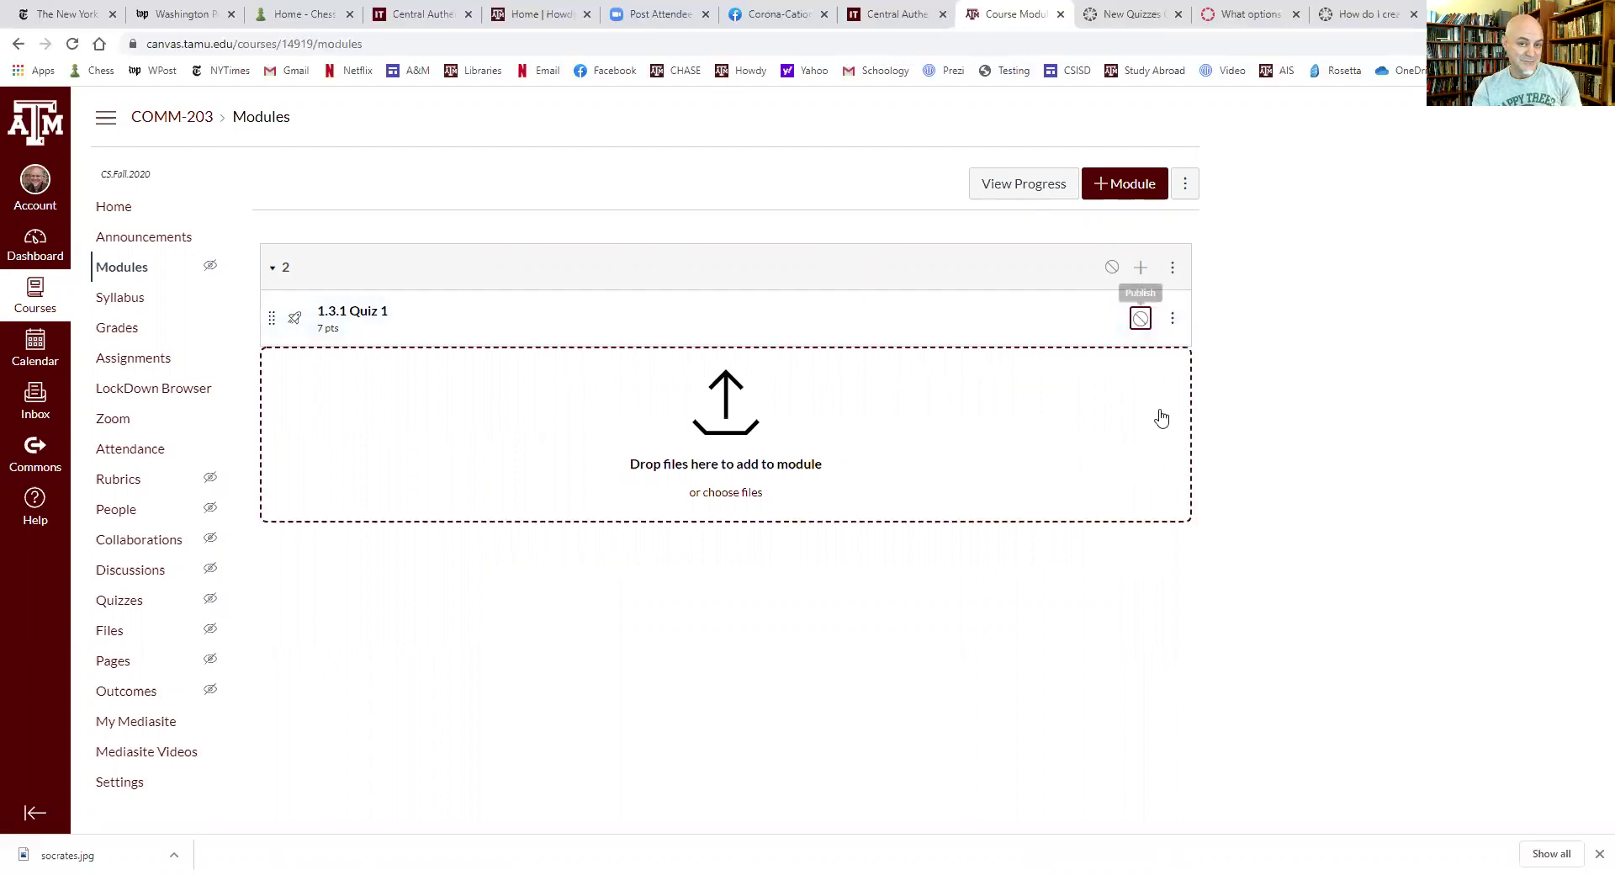
pyautogui.click(1141, 319)
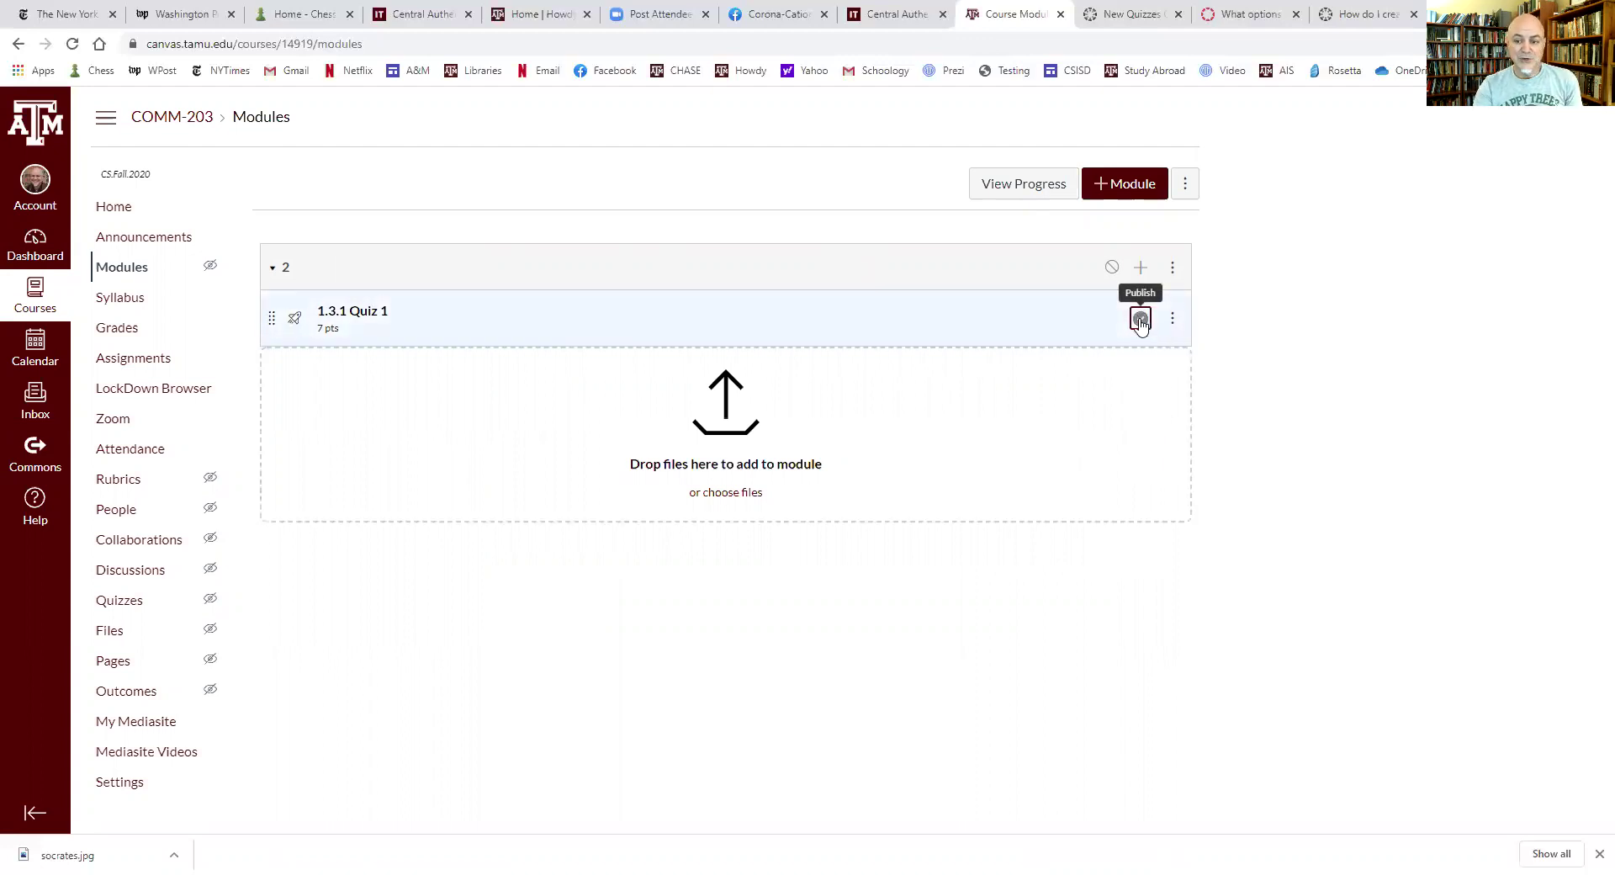